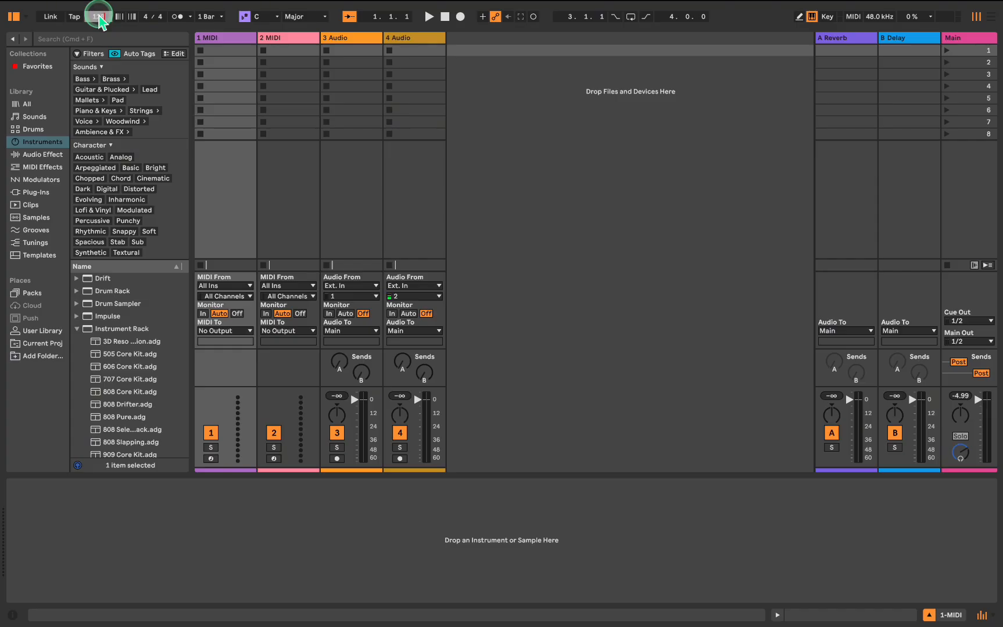
Step: Set the project scale to F#/G♭ Minor and switch to the Arrangement view
left_click(266, 18)
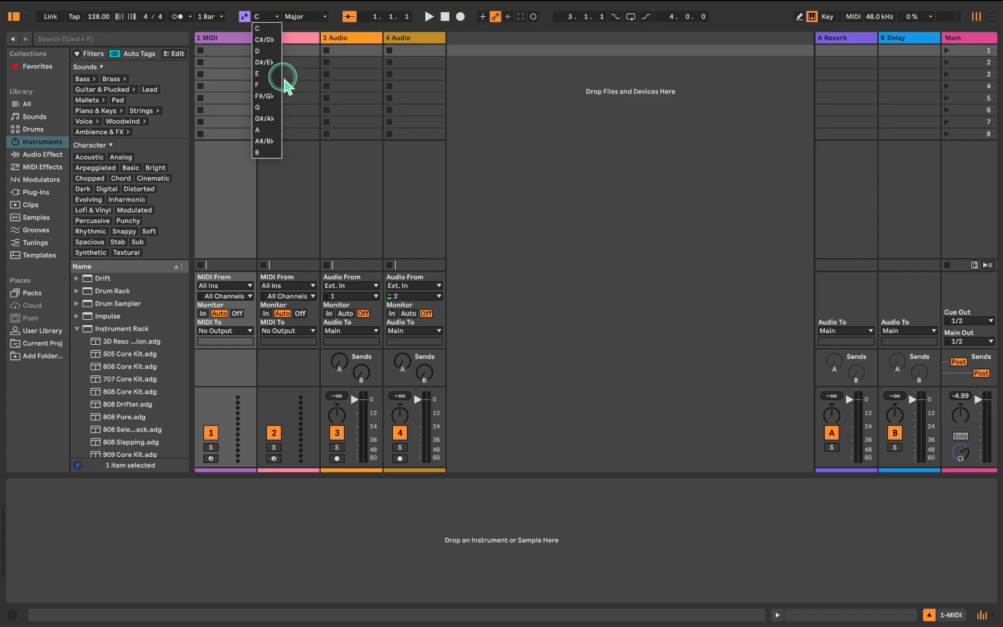
left_click(269, 97)
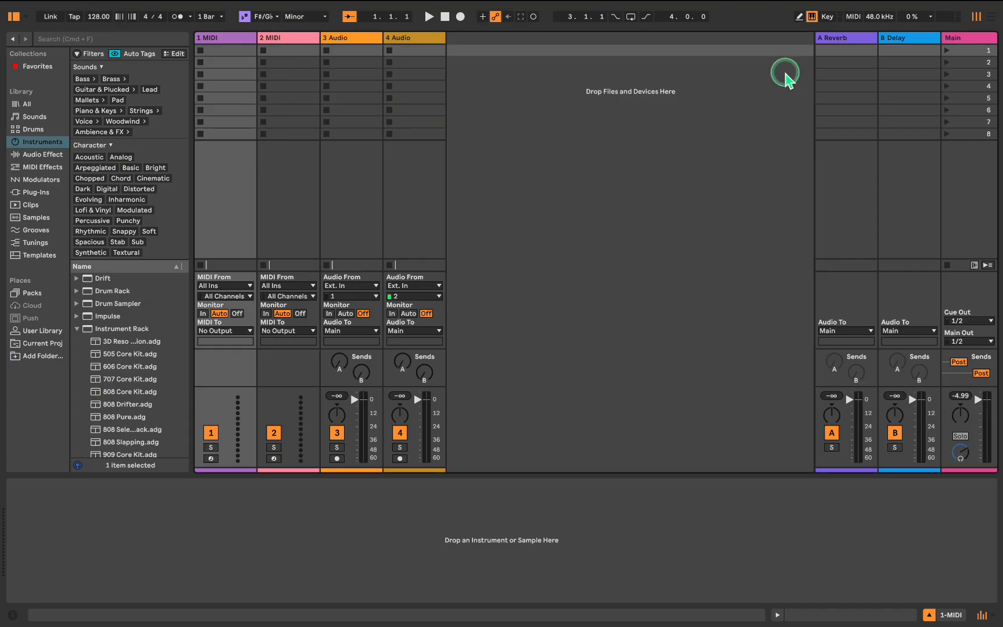
key("Tab")
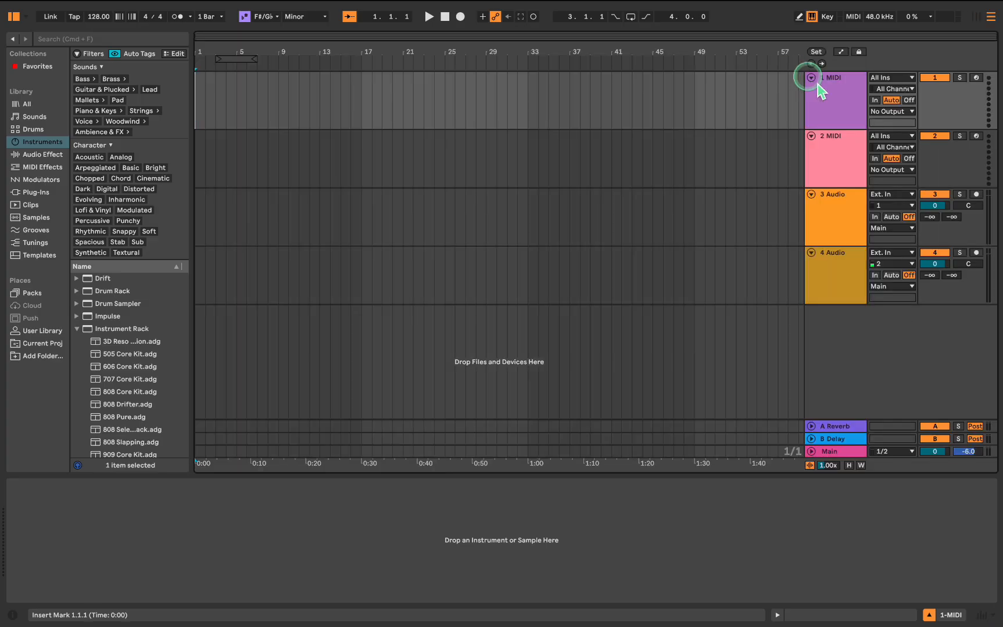
Step: Delete both audio tracks, keeping only the two MIDI tracks
right_click(832, 258)
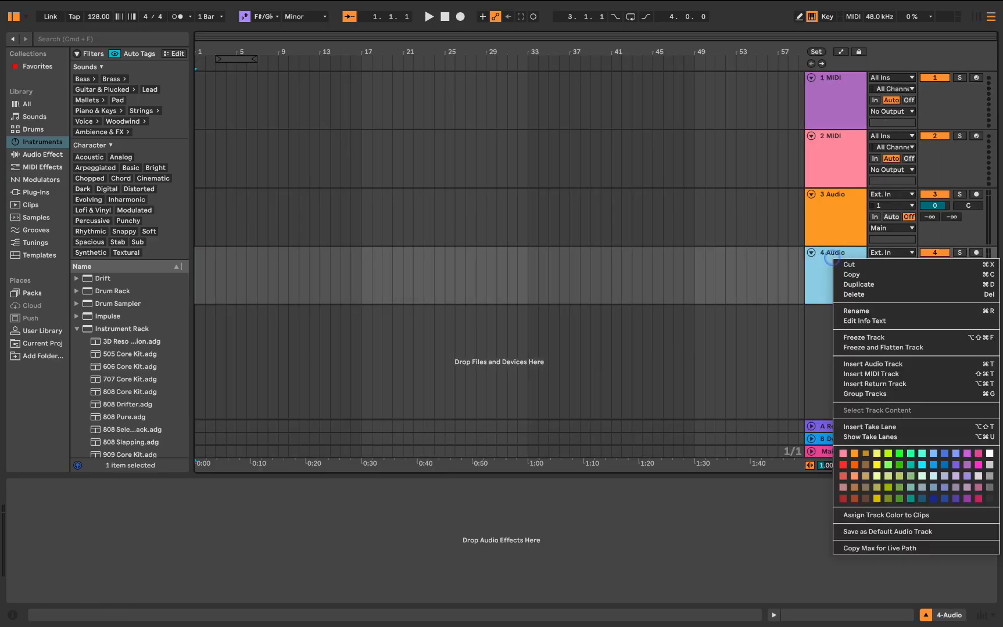
left_click(867, 296)
key("Delete")
left_click(803, 251)
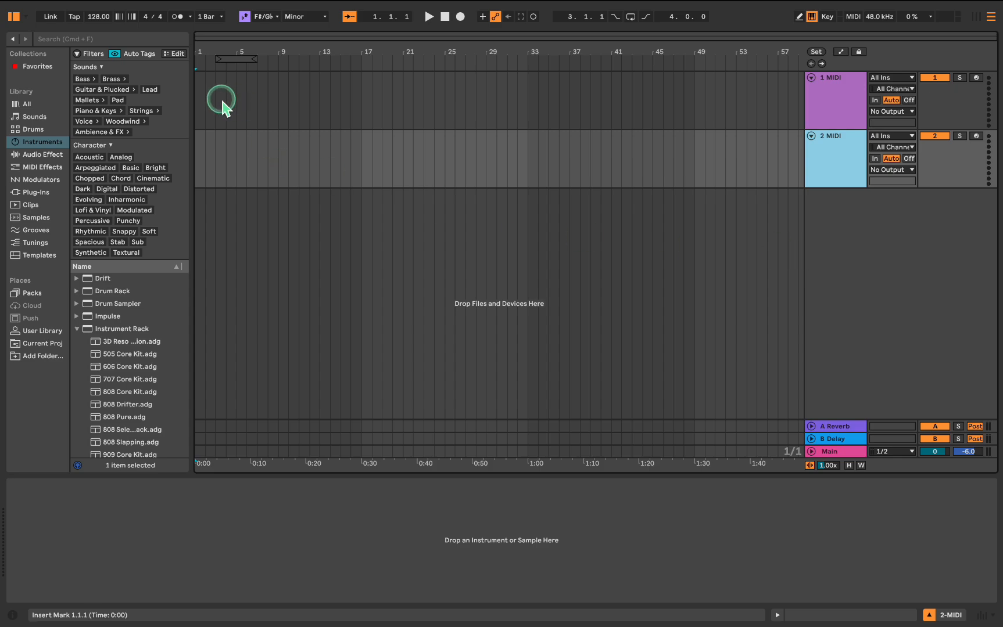
Step: Insert an empty eight-bar MIDI clip at the start of the first MIDI track
left_click_drag(202, 110, 278, 114)
right_click(245, 95)
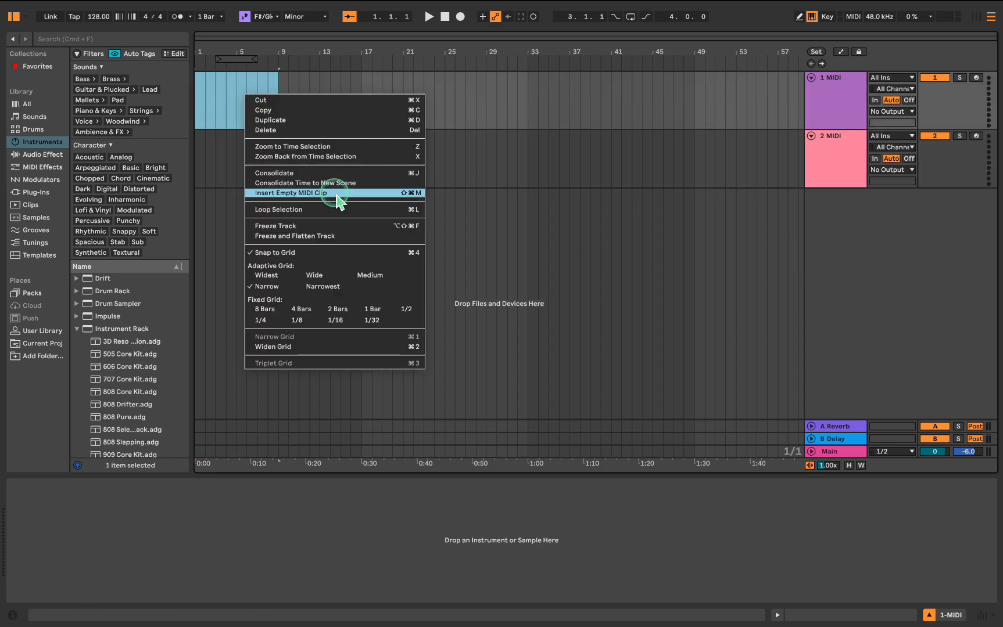
left_click(336, 194)
Step: Search the instruments for "electric" and load the E-Piano Basic preset onto the first MIDI track
left_click(64, 104)
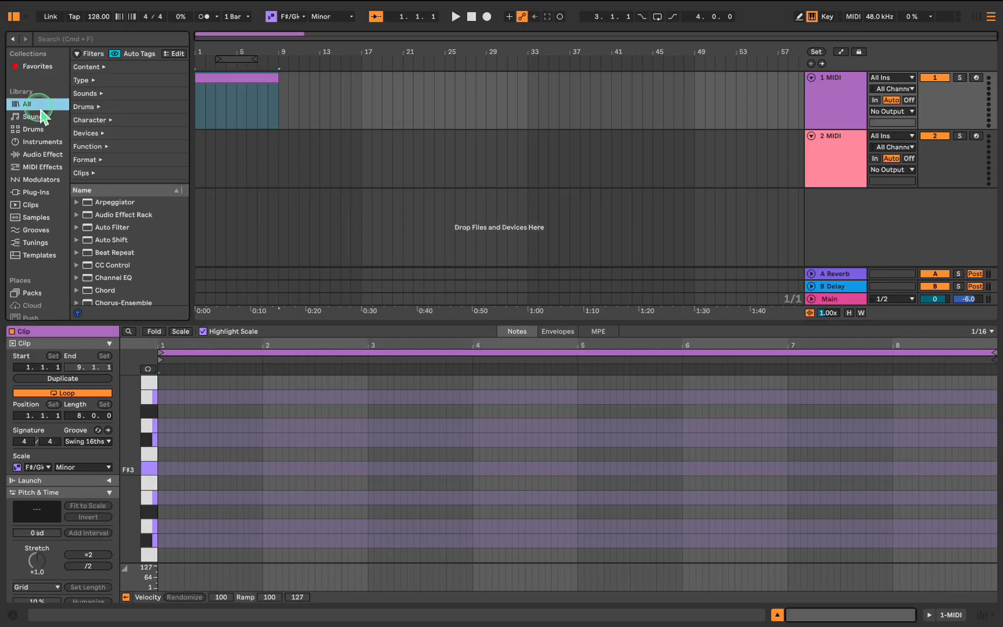
left_click(83, 40)
type("e")
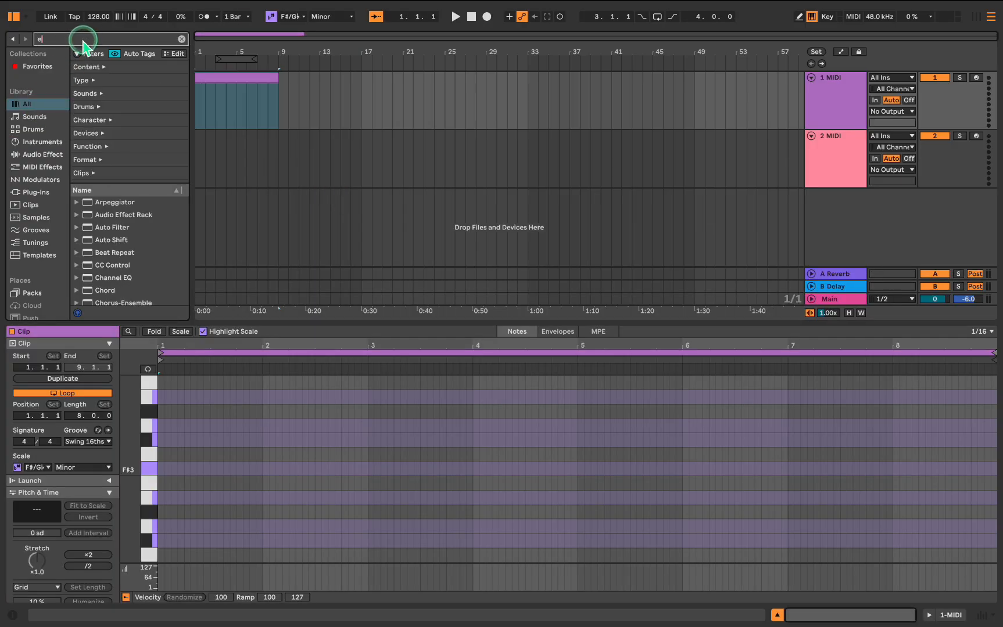
type("lectric")
left_click(43, 143)
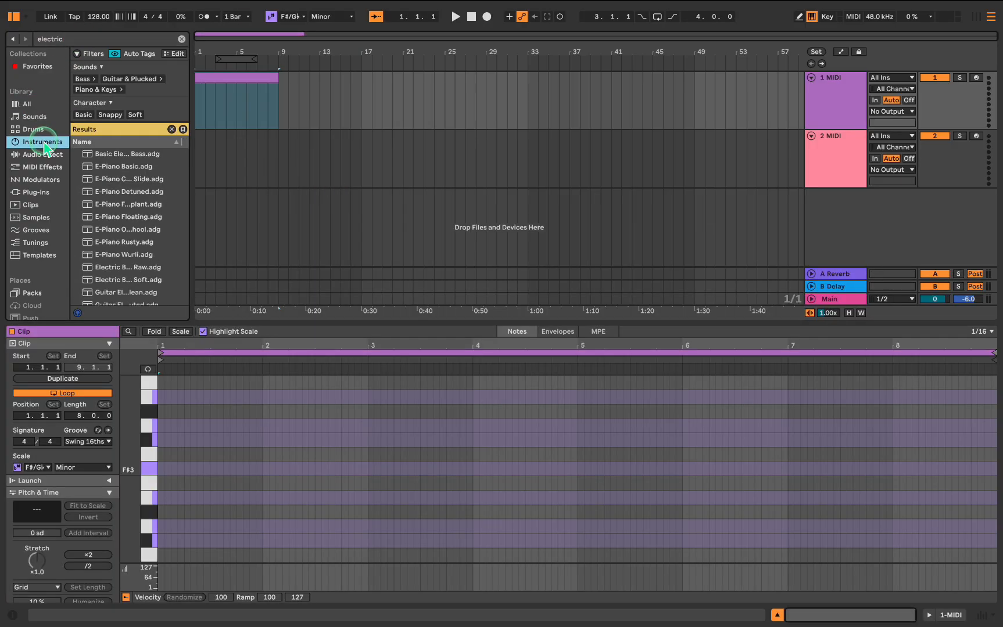
left_click_drag(127, 166, 224, 90)
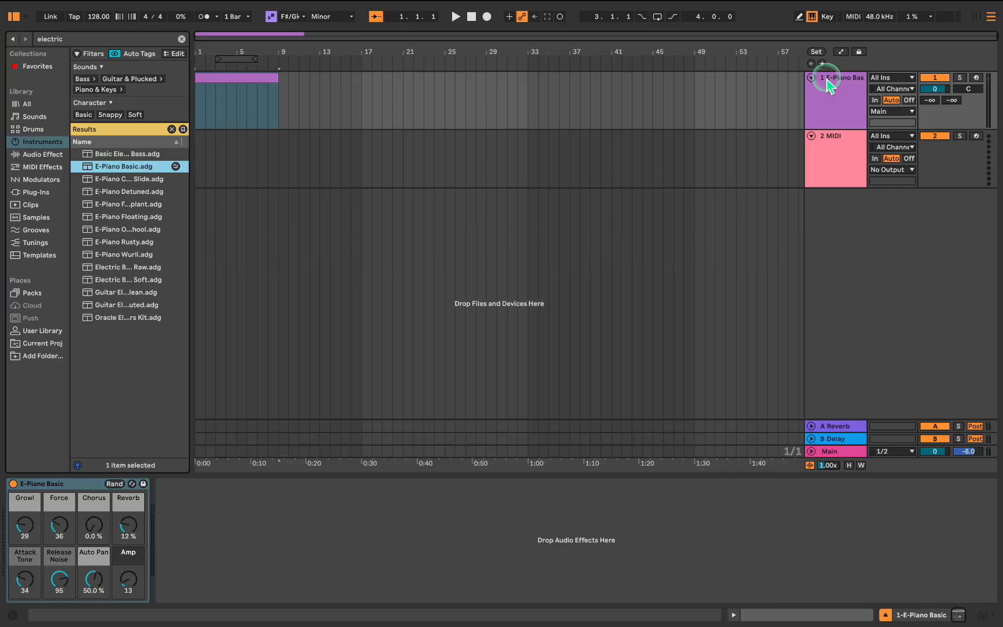
Step: Rename the E-Piano Basic track as Electric Piano and set its volume to -3.0 dB
right_click(829, 84)
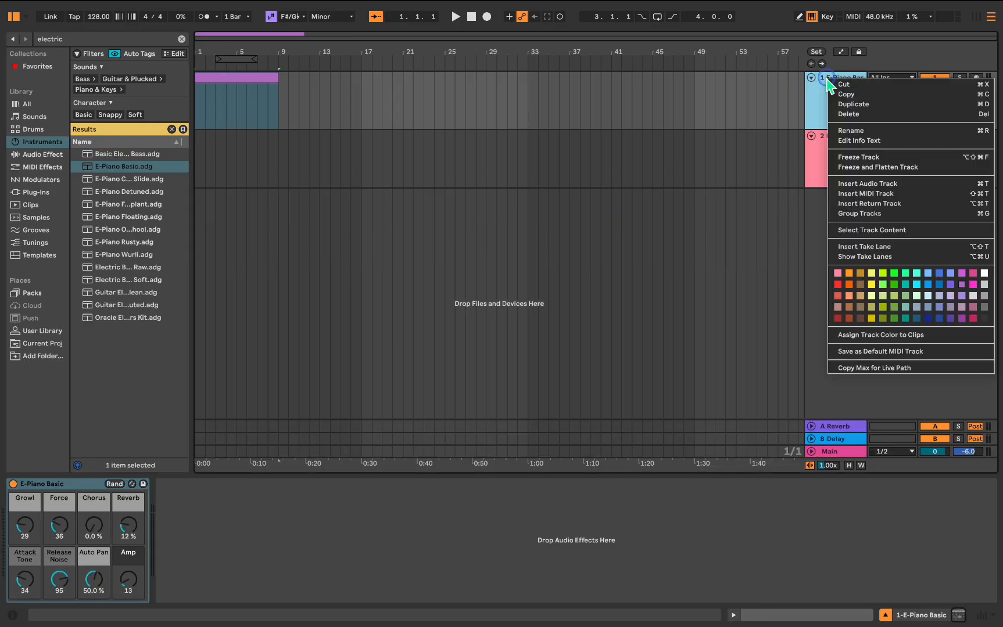
left_click(889, 135)
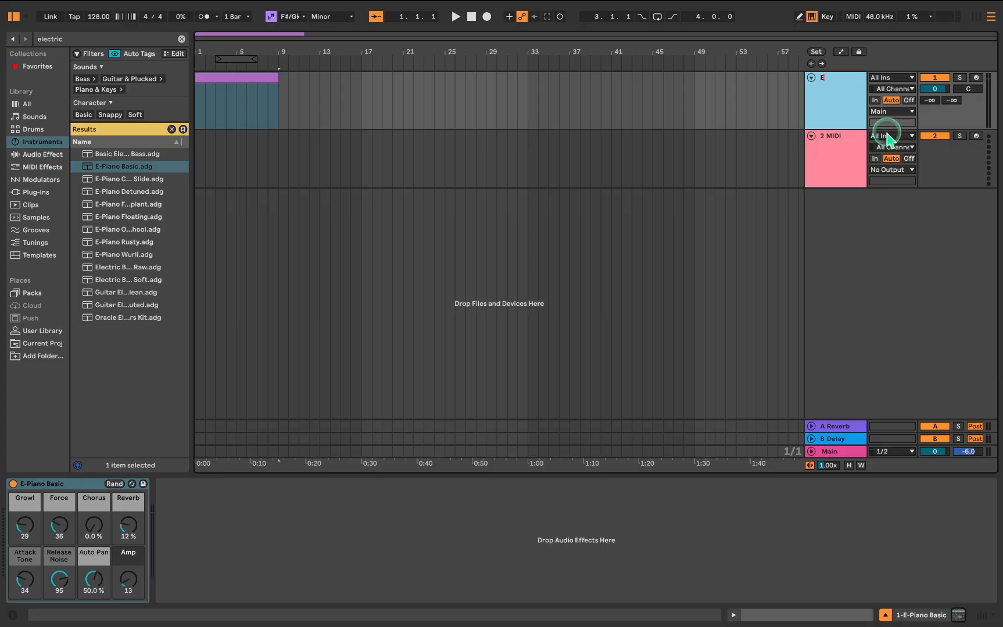
type("Electric Piano")
key("Return")
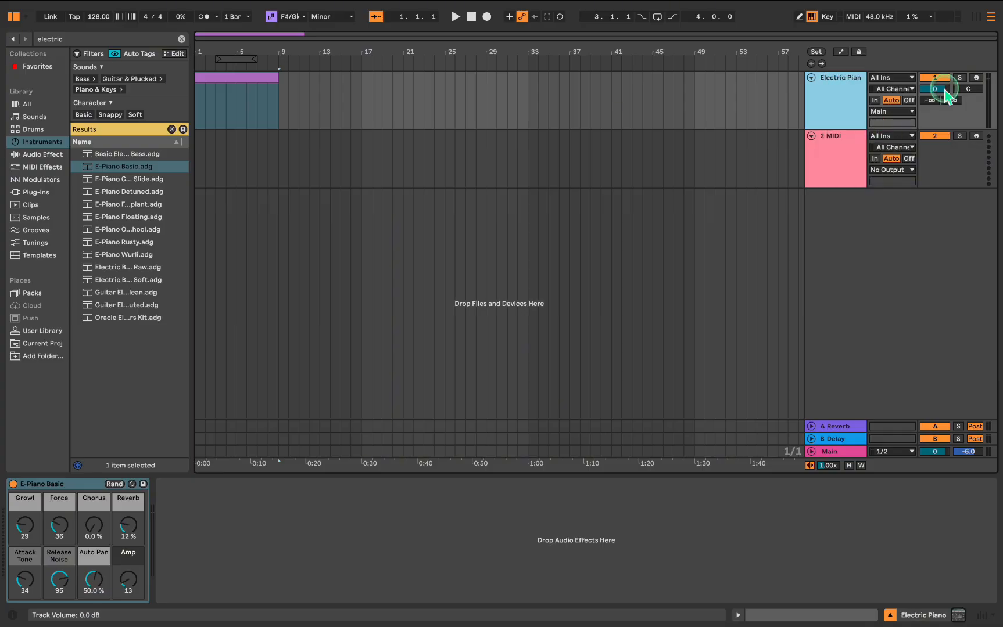
left_click_drag(945, 92, 937, 86)
Step: Open the Electric Piano clip's notes and play back its eight-bar chord pattern
left_click(214, 80)
double_click(214, 80)
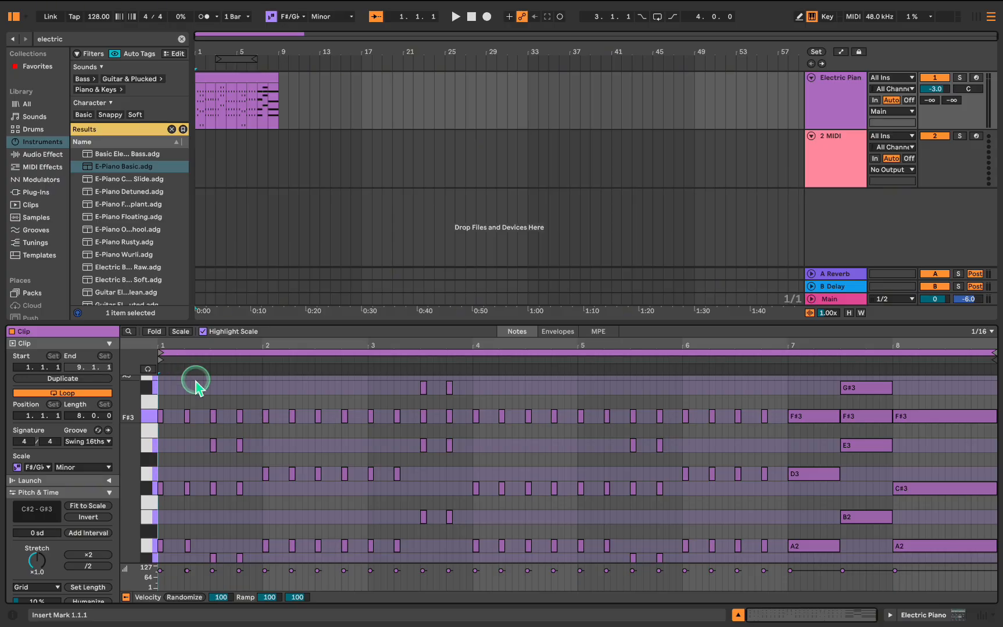
key("space")
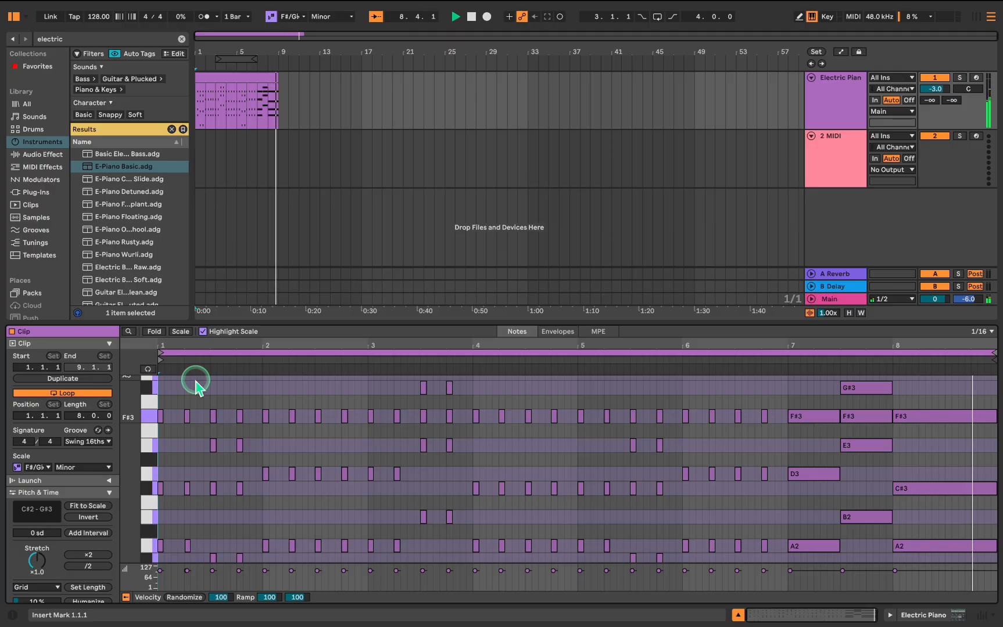
key("space")
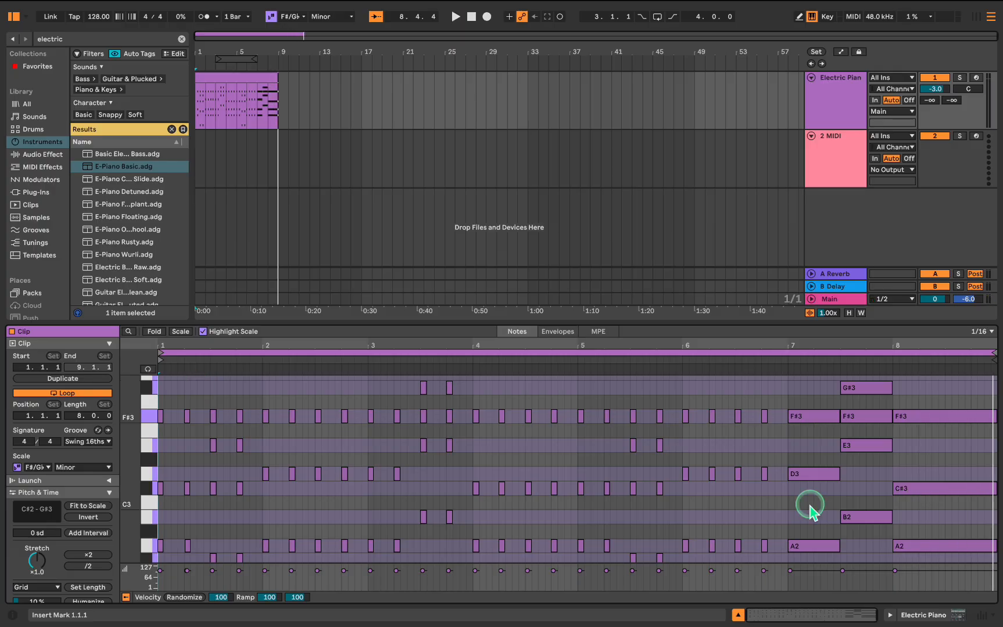
Step: Set E-Piano Basic's Growl to 70, Attack Tone to 102 and Amp to 112
left_click(889, 616)
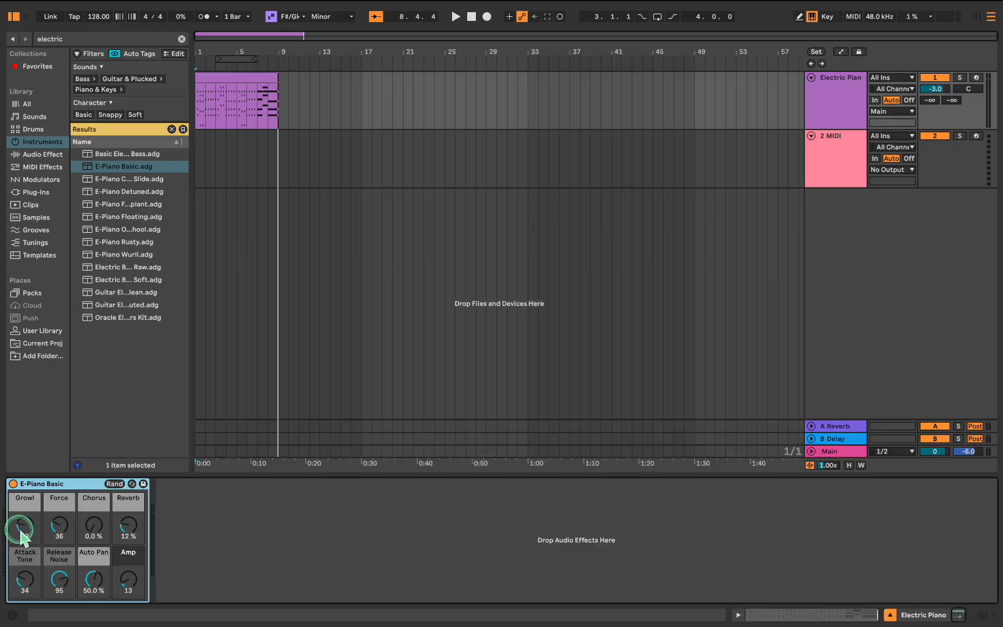
left_click_drag(19, 530, 19, 533)
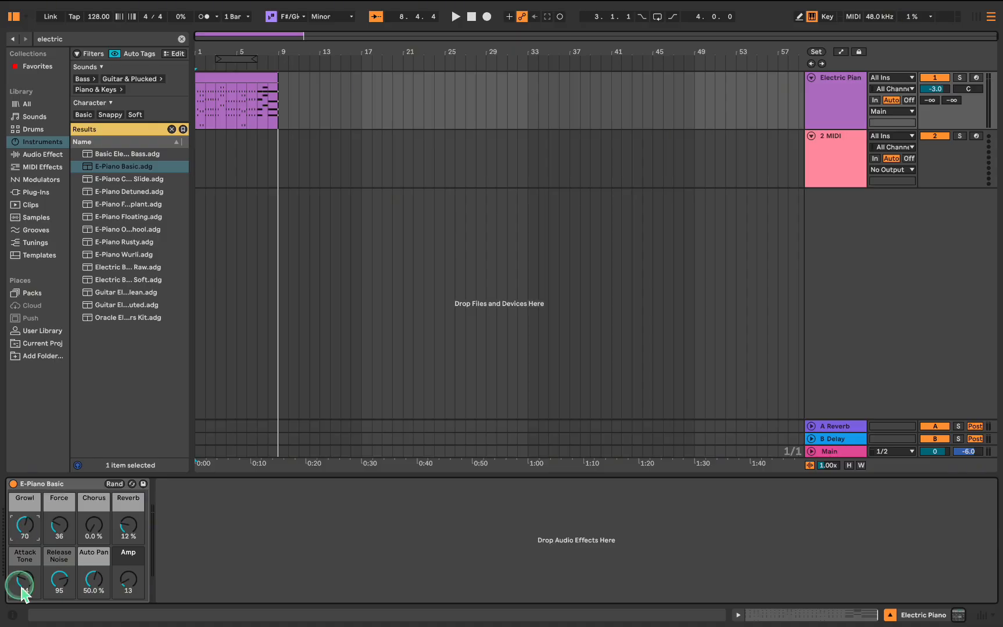
left_click_drag(22, 584, 21, 550)
left_click_drag(129, 590, 129, 578)
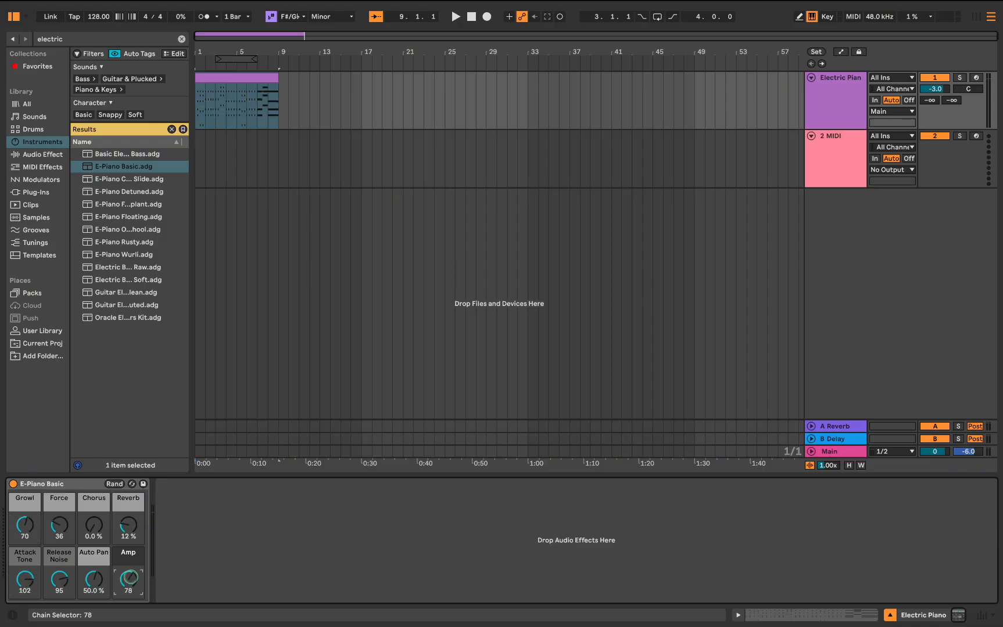
Step: Search the library for "auto" and add an Auto Filter after E-Piano Basic on the Electric Piano track
type("auto")
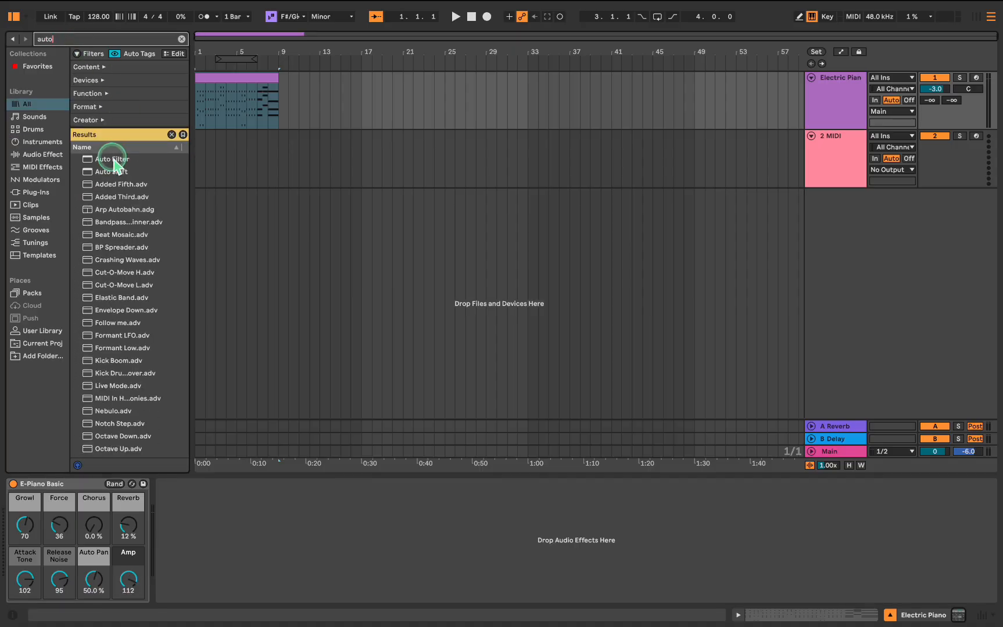
left_click_drag(119, 158, 216, 511)
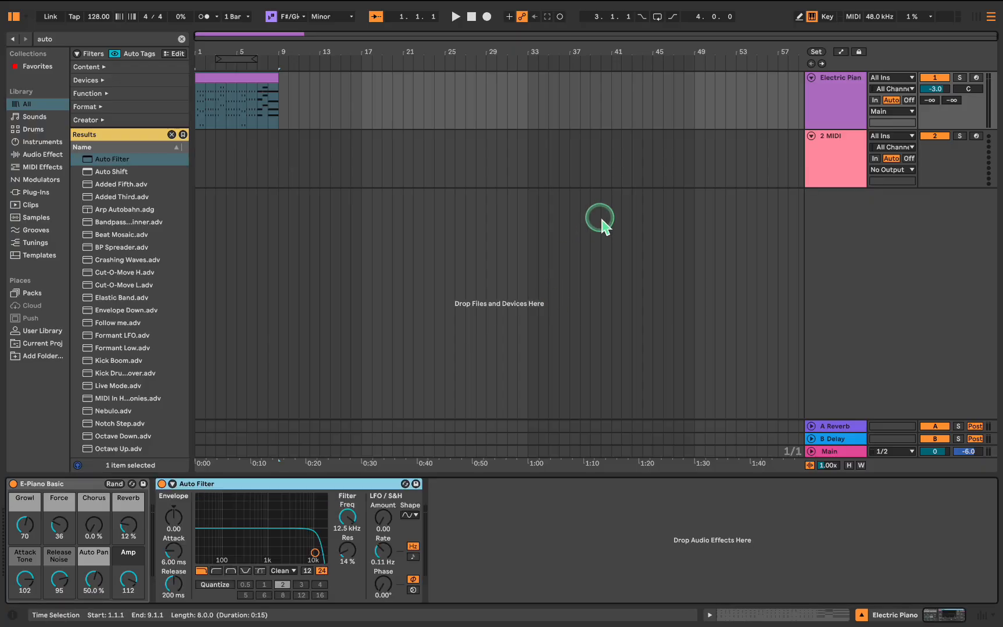
Step: Automate the Auto Filter's Frequency on the Electric Piano track, ramping up from a lowered start at bar 1 to 12.5 kHz at bar 9
left_click(841, 52)
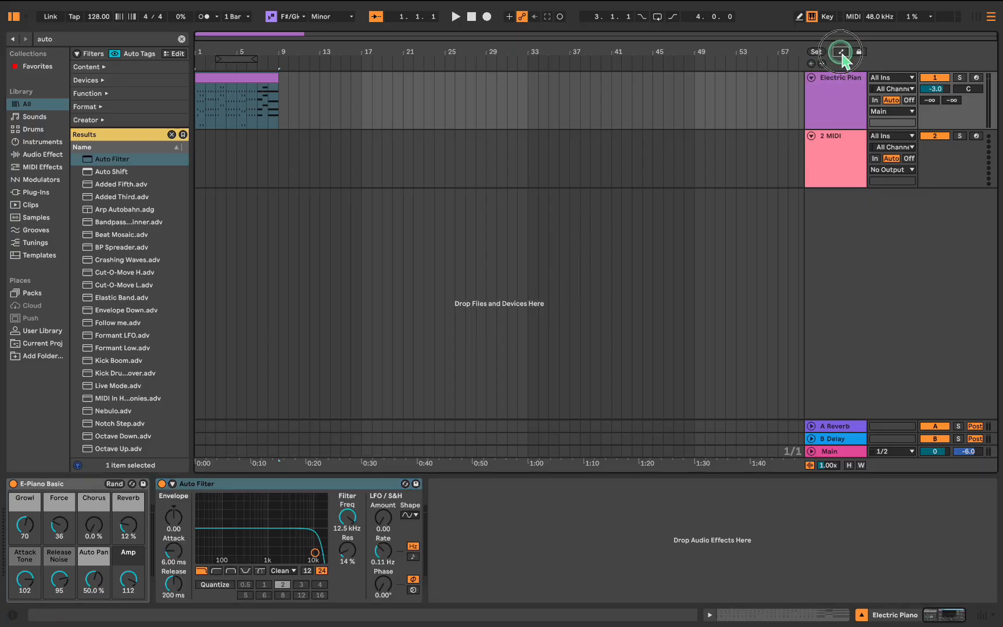
left_click(857, 91)
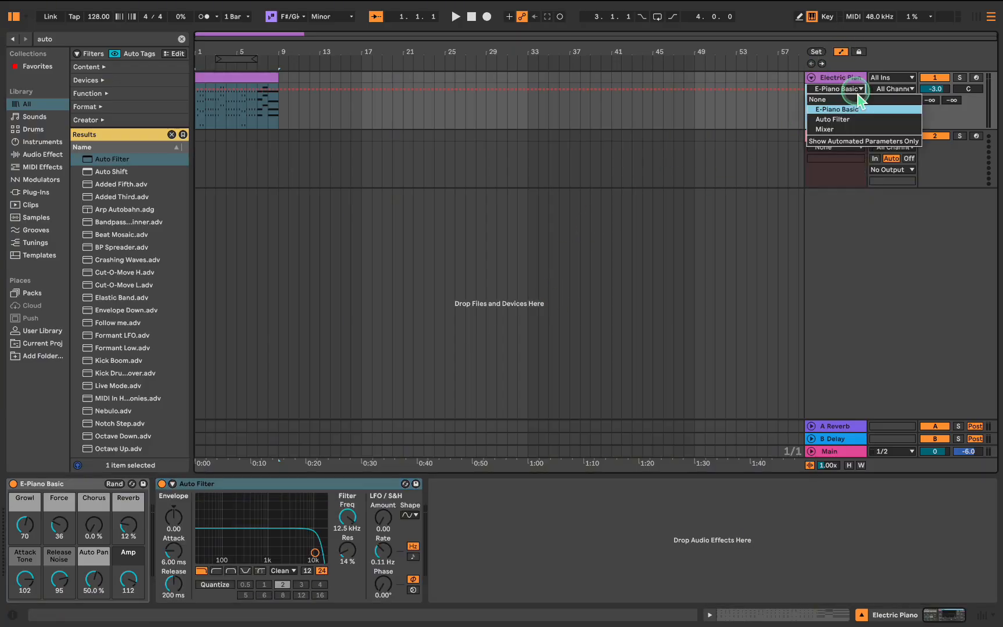
left_click(853, 124)
left_click(850, 103)
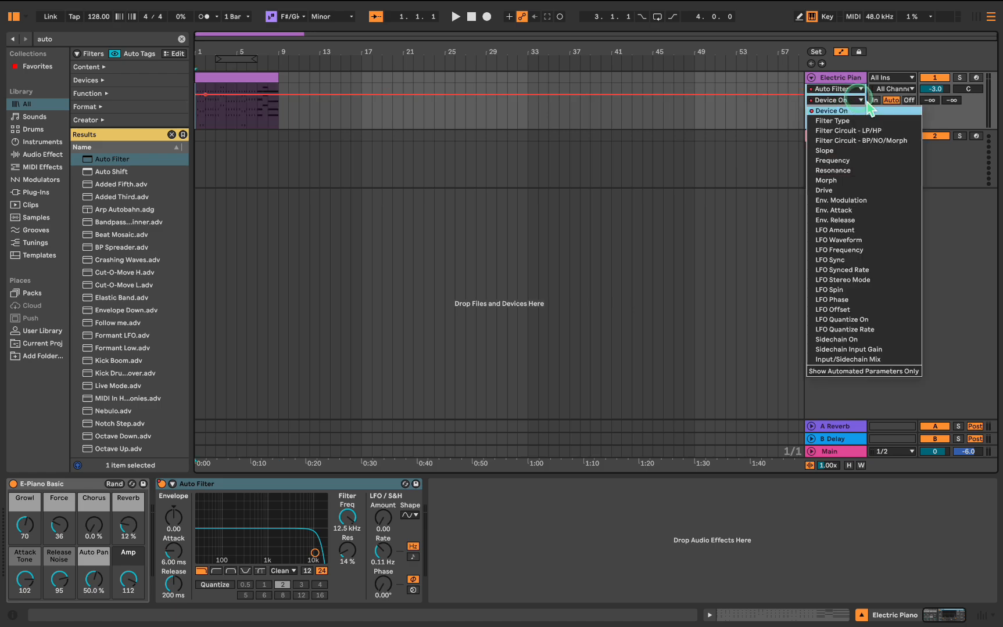
left_click(863, 169)
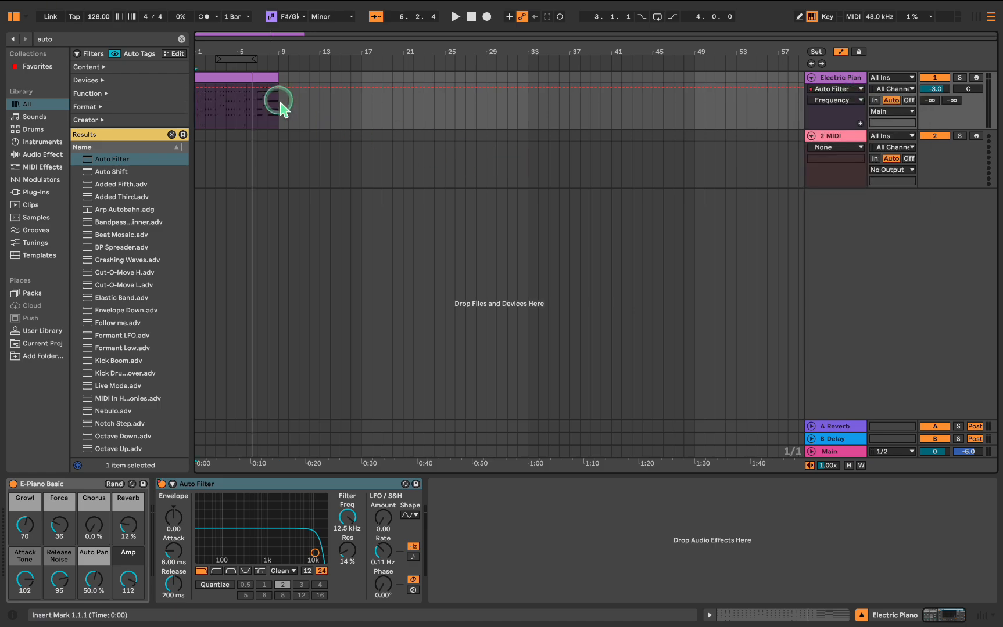
left_click(278, 87)
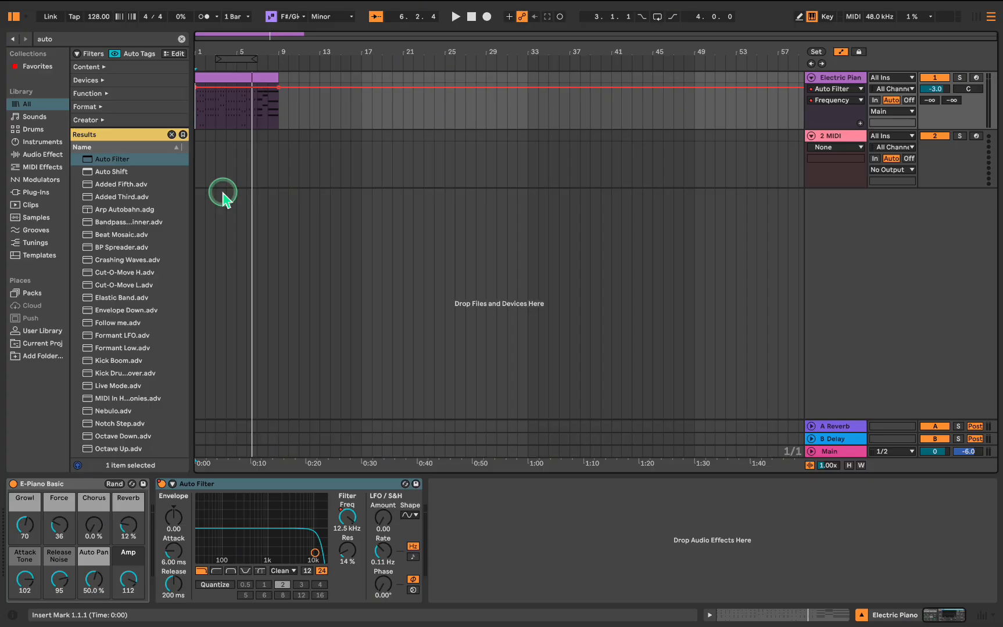
left_click_drag(195, 86, 196, 88)
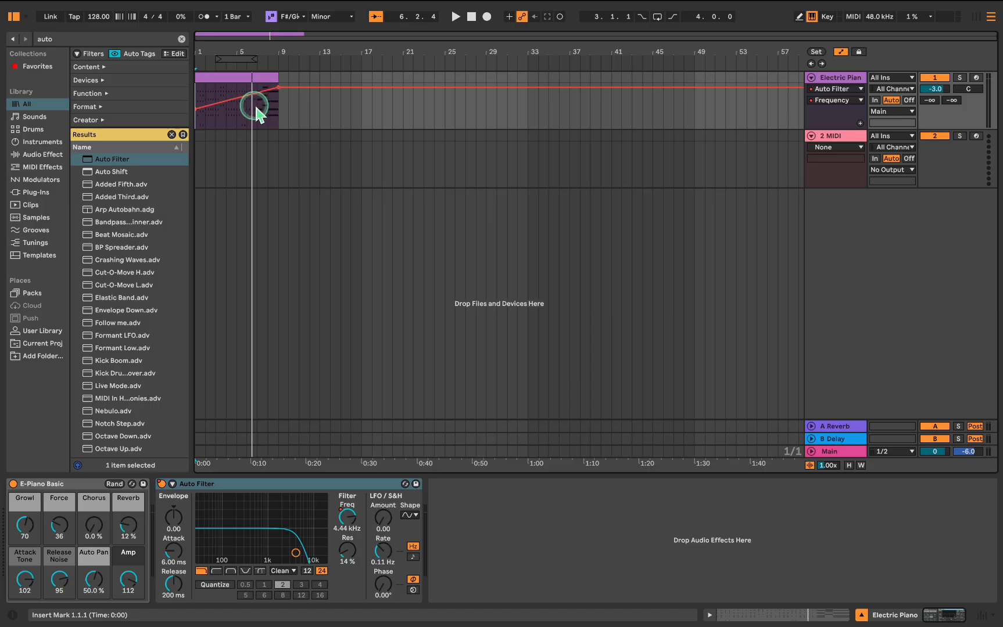
Step: Play back the filter sweep and extend the Electric Piano clip to bar 25
key("space")
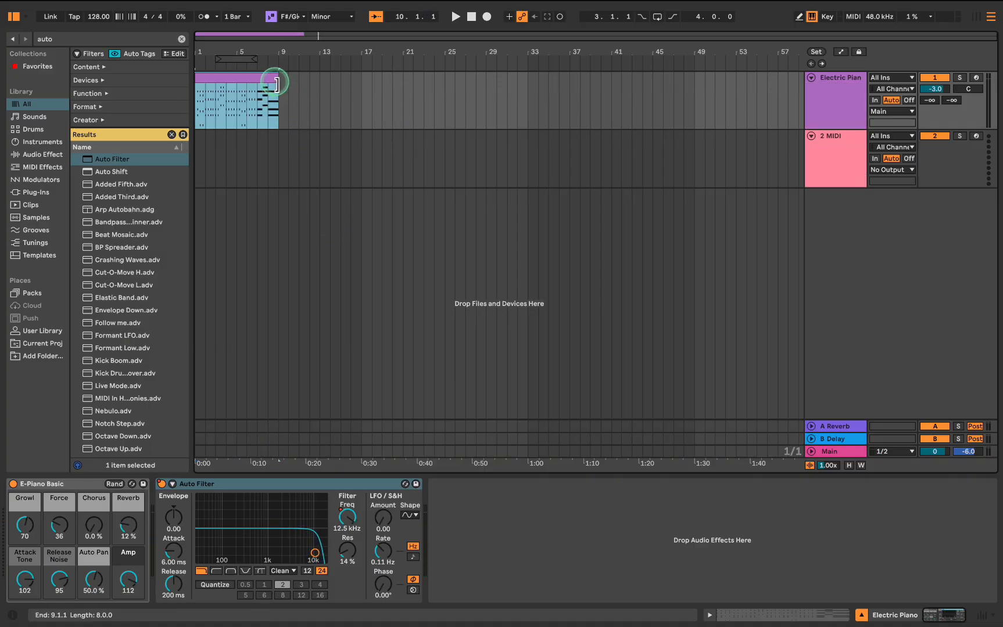
left_click_drag(273, 81, 440, 88)
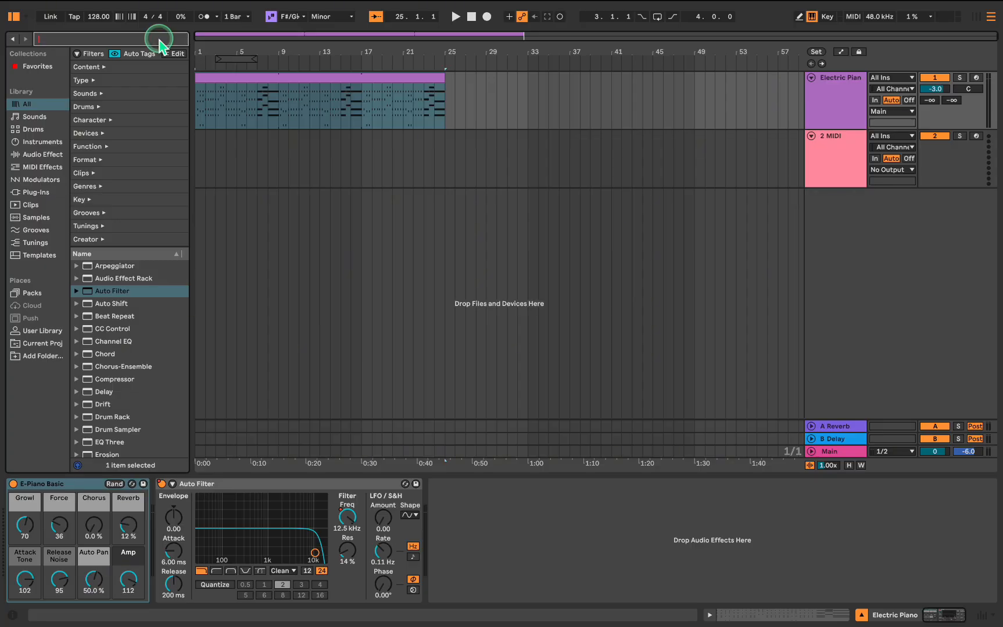
Step: Search the library for "zonk" and load the Zonk Pluck preset onto the second MIDI track
type("onk")
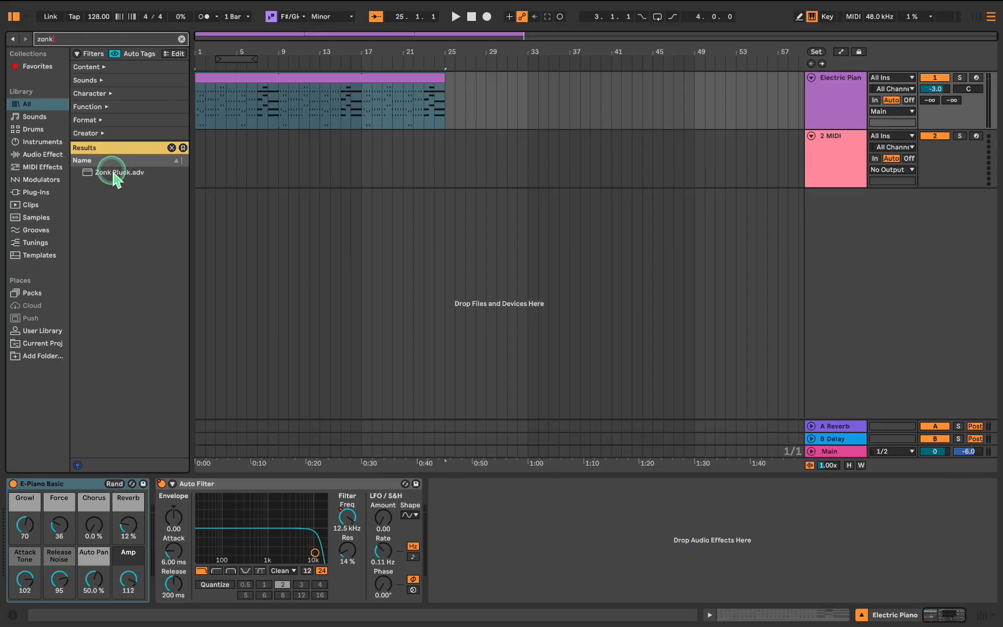
left_click_drag(116, 173, 247, 165)
Step: Rename the Zonk Pluck track as Pluck Synth and set its volume to -8.0 dB
right_click(839, 139)
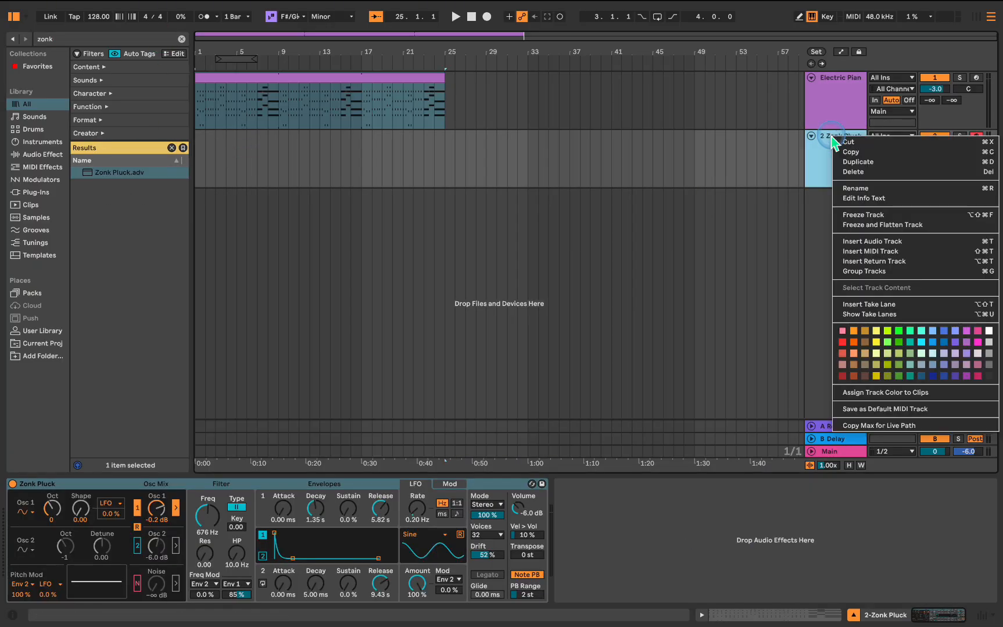
left_click(887, 192)
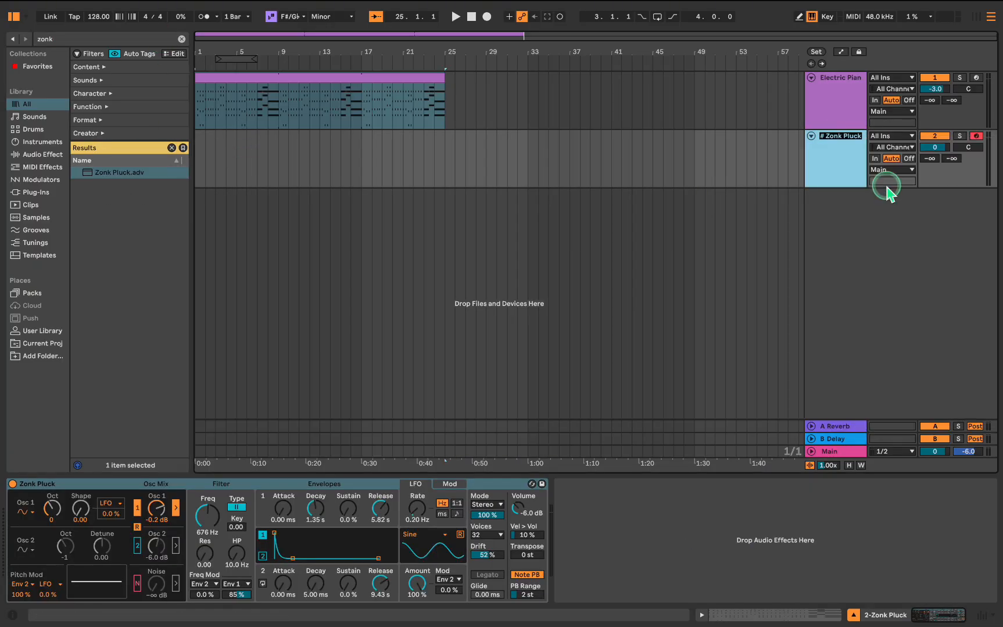
type("Pl")
type("uck Synth")
key("Return")
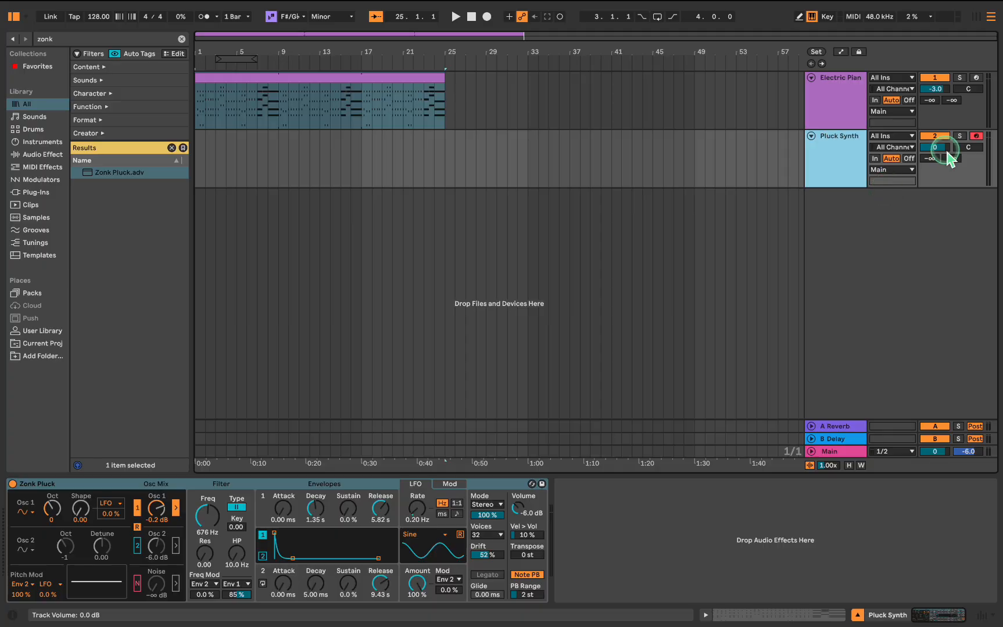
left_click_drag(943, 147, 279, 169)
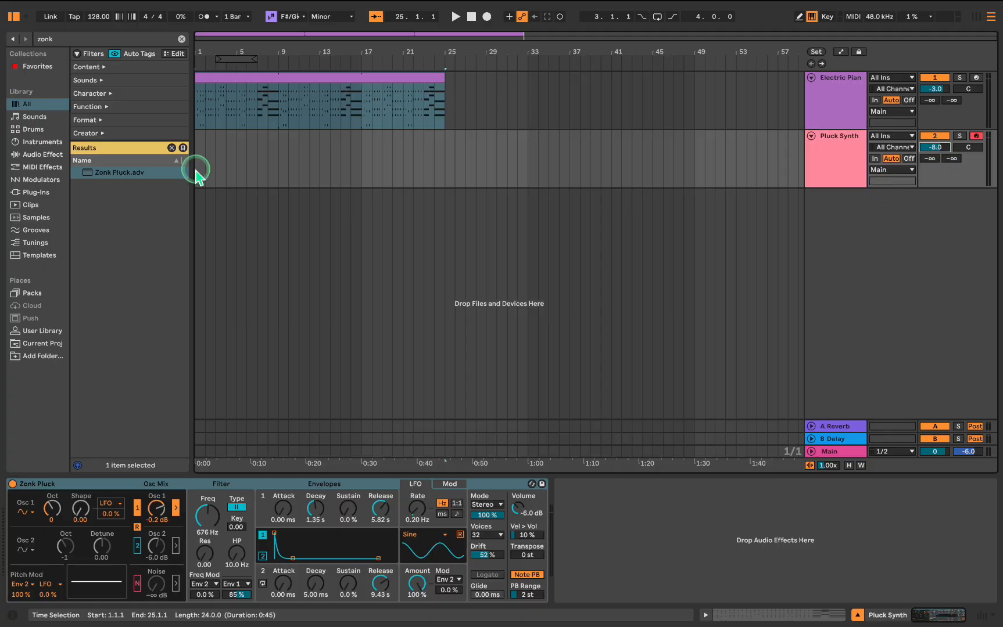
Step: Insert an empty MIDI clip over bars 1 to 9 on the Pluck Synth track and write a melody ranging from E3 to A4
right_click(278, 169)
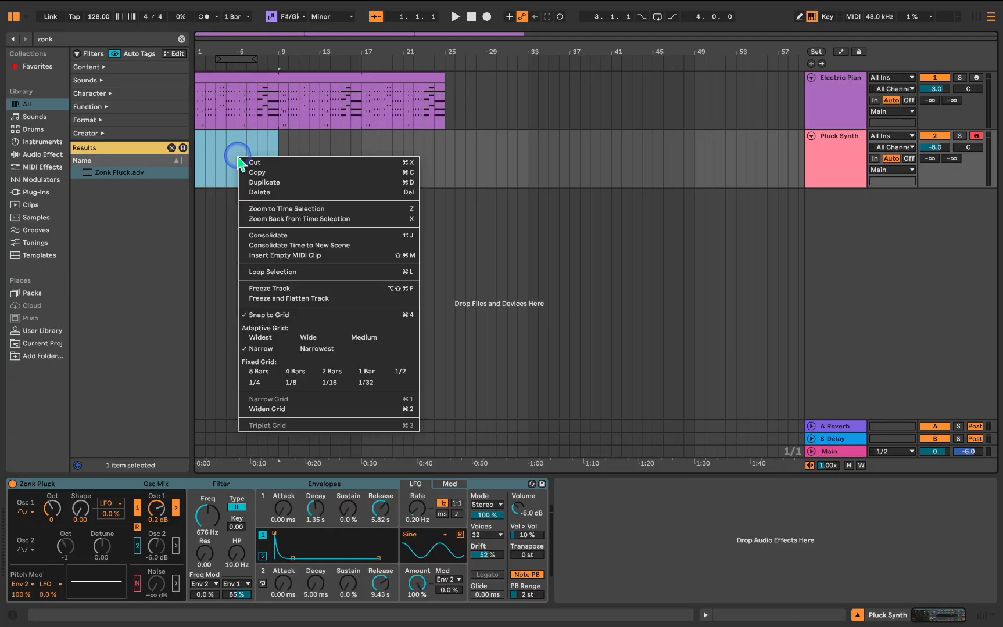
left_click(329, 260)
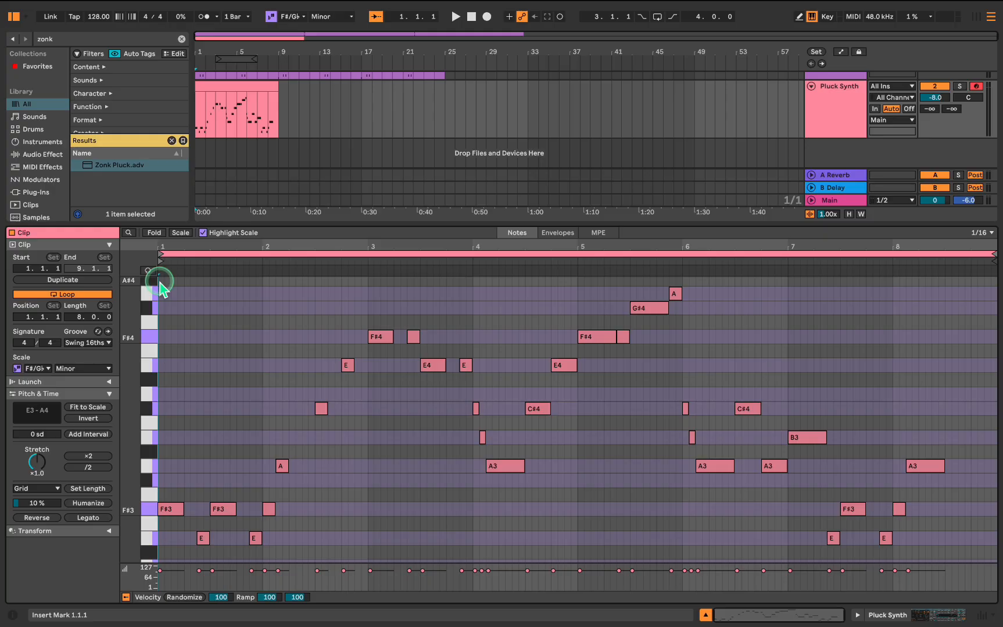
Step: In Zonk Pluck, set Osc 1's level to 1.1 dB and enable Osc 2 with a square wave, octave 0 and level -13 dB
left_click(911, 617)
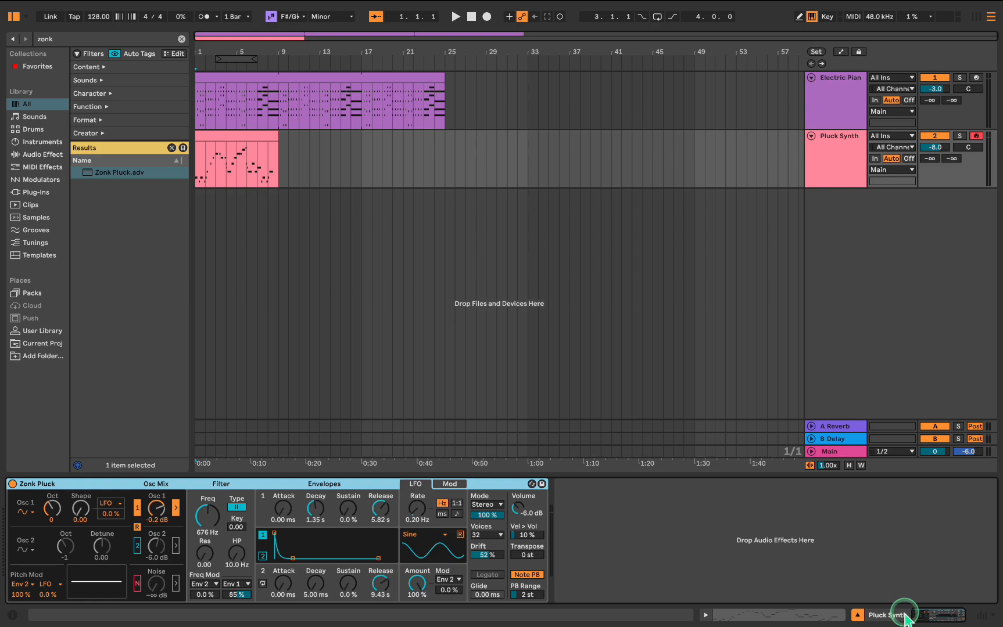
left_click_drag(157, 508, 157, 506)
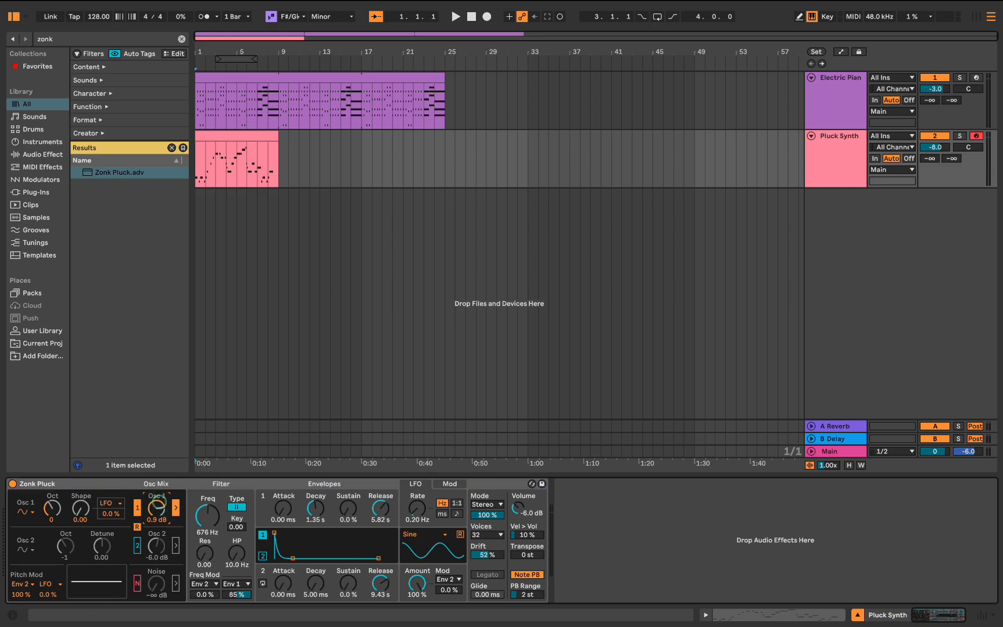
left_click(27, 551)
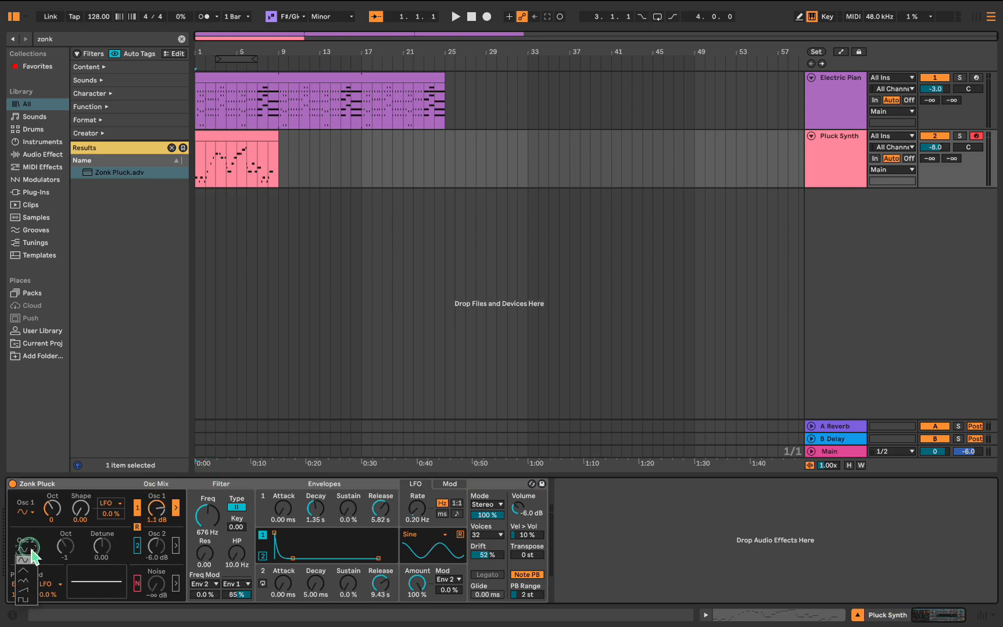
left_click(25, 599)
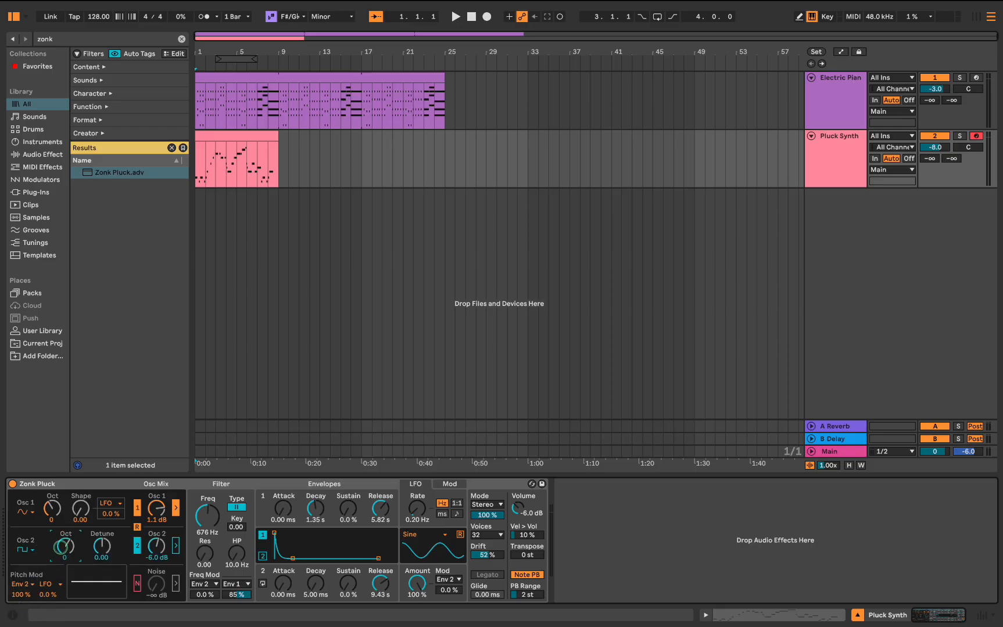
left_click_drag(157, 545, 157, 563)
Step: Set Zonk Pluck's filter frequency to 27.8 Hz, resonance 0.17 and high-pass 674 Hz, with Envelope 2 release 728 ms and Envelope 1 sustain 17%
mouse_move(207, 515)
left_mouse_down()
mouse_move(207, 536)
mouse_move(207, 506)
left_mouse_up()
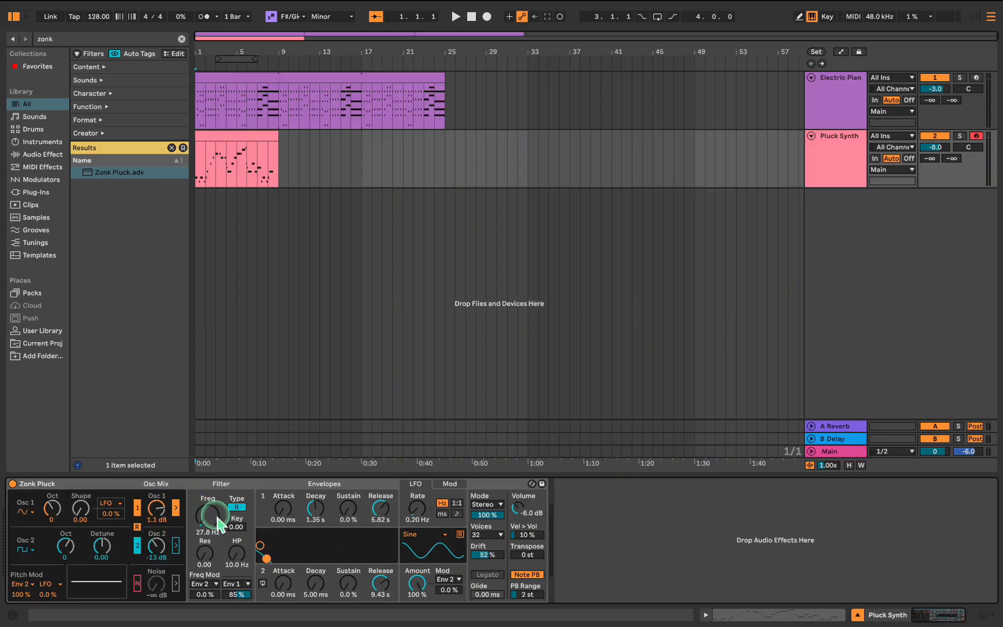
left_click_drag(204, 555, 237, 530)
left_click(382, 584)
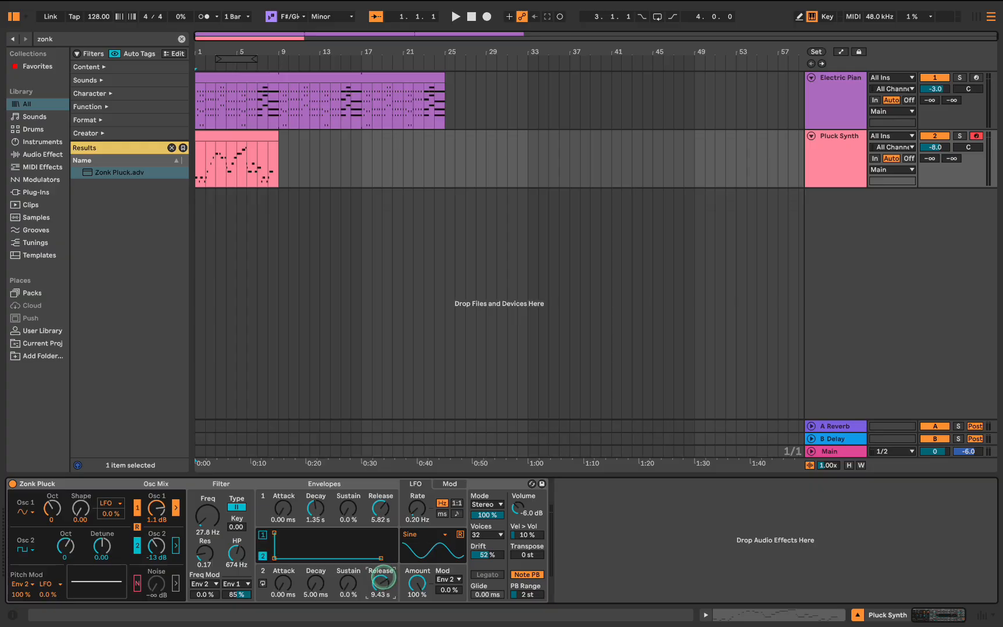
left_click_drag(347, 521, 346, 549)
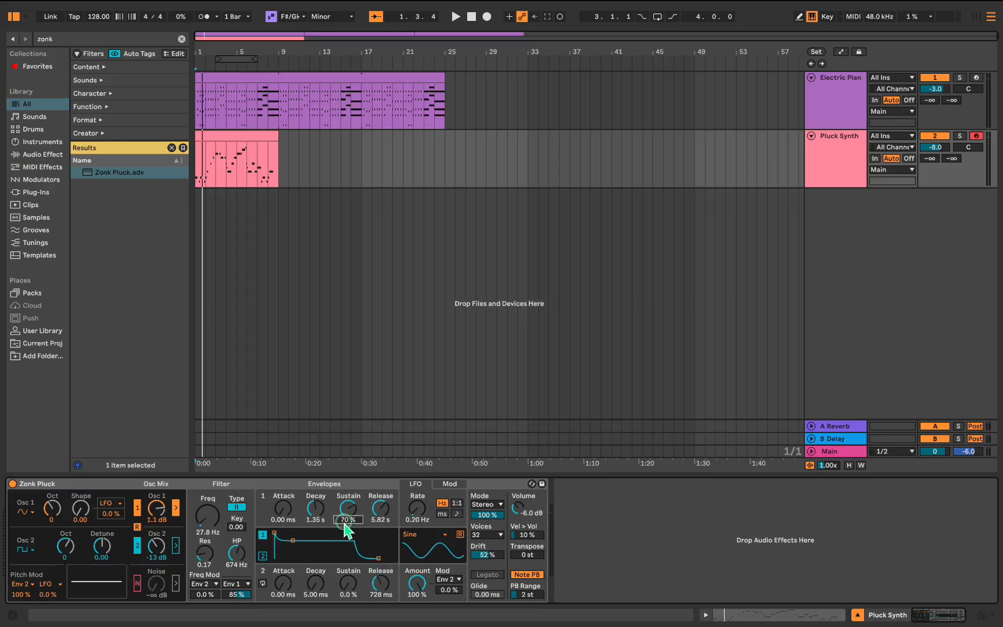
Step: Search the library for "delay" and add the Delay effect after Zonk Pluck
left_click(183, 39)
type("delay")
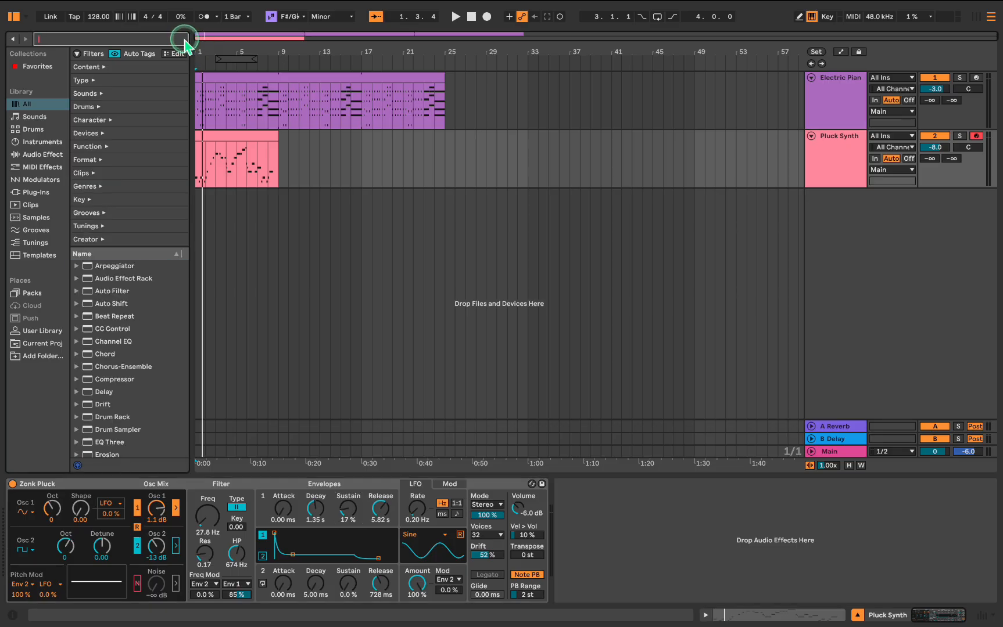
left_click_drag(116, 239, 573, 514)
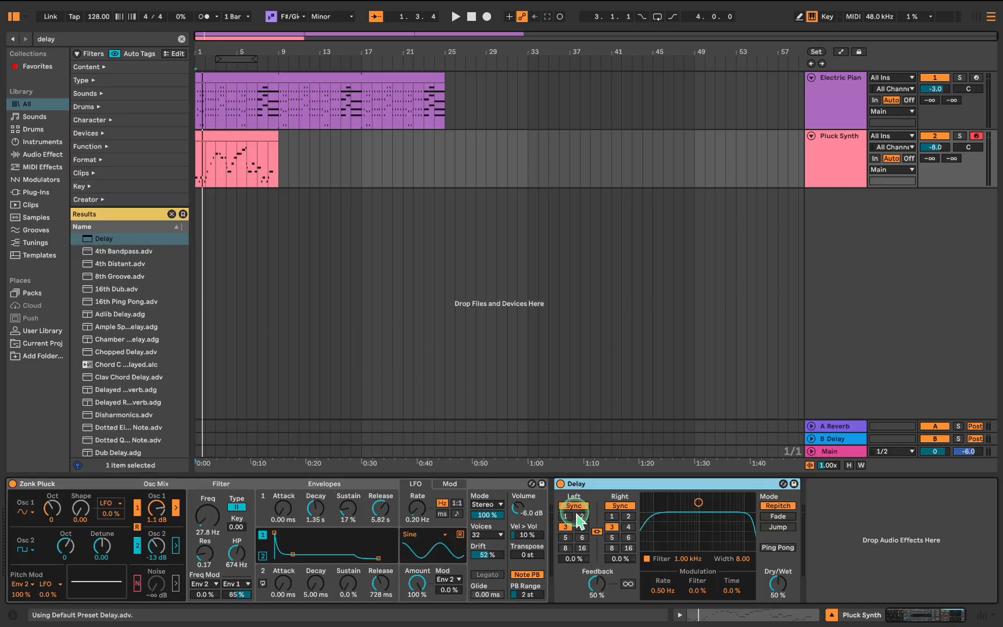
Step: Set the Delay's Feedback to 12% and its Dry/Wet to 8%
left_click(596, 596)
left_click(594, 597)
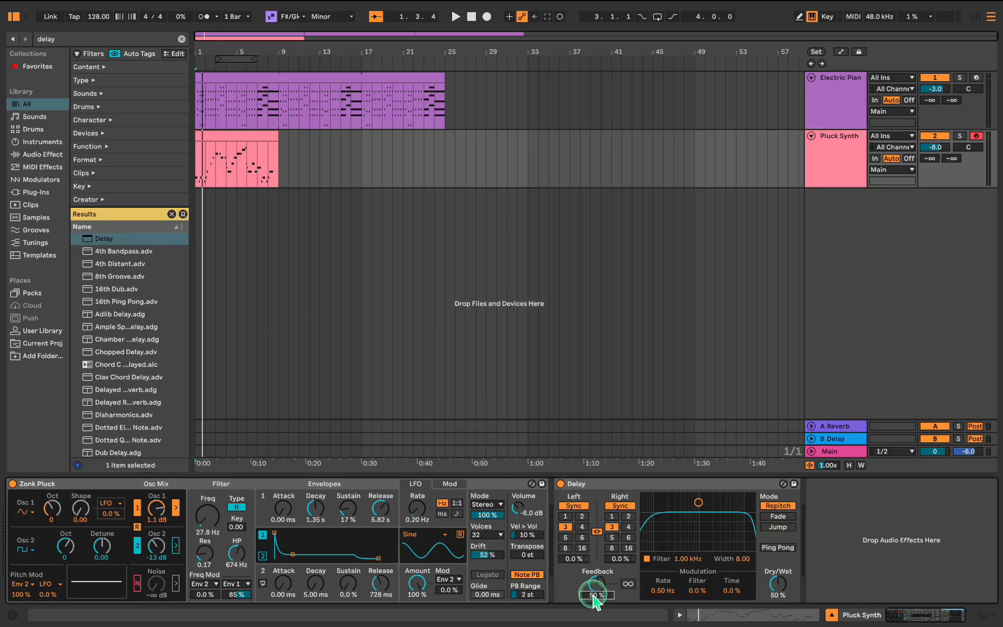
type("12")
key("Return")
left_click(778, 596)
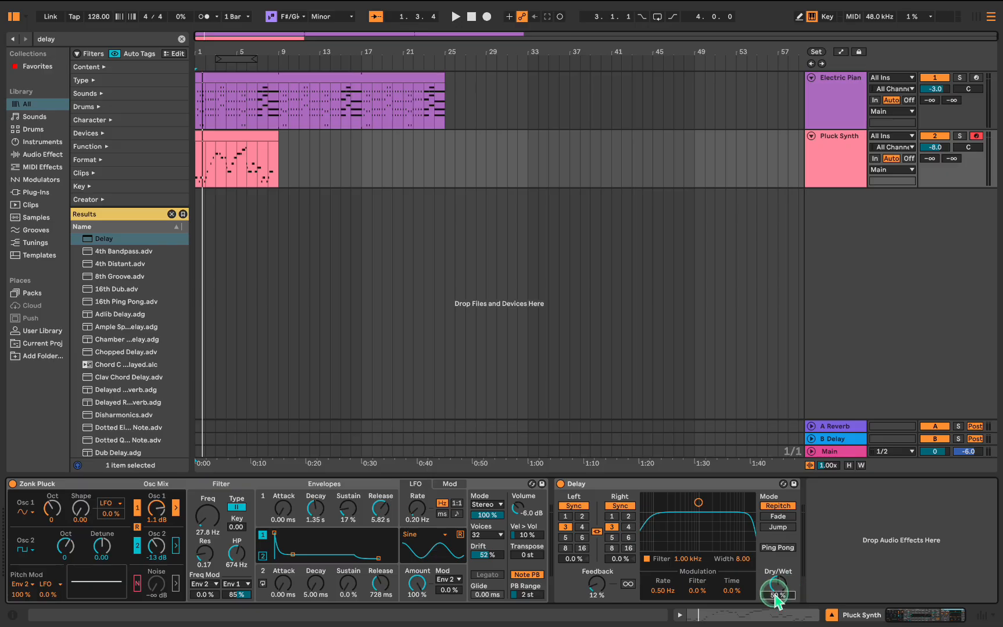
type("8")
Step: Play back the arrangement and extend the Pluck Synth clip to bar 25
left_click(207, 231)
key("space")
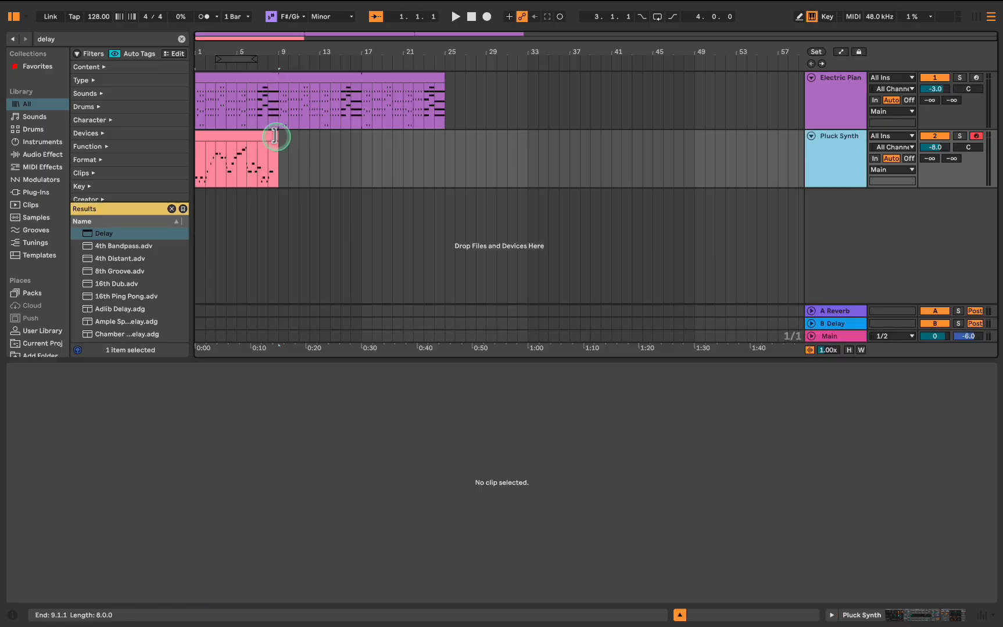
left_click_drag(274, 136, 437, 185)
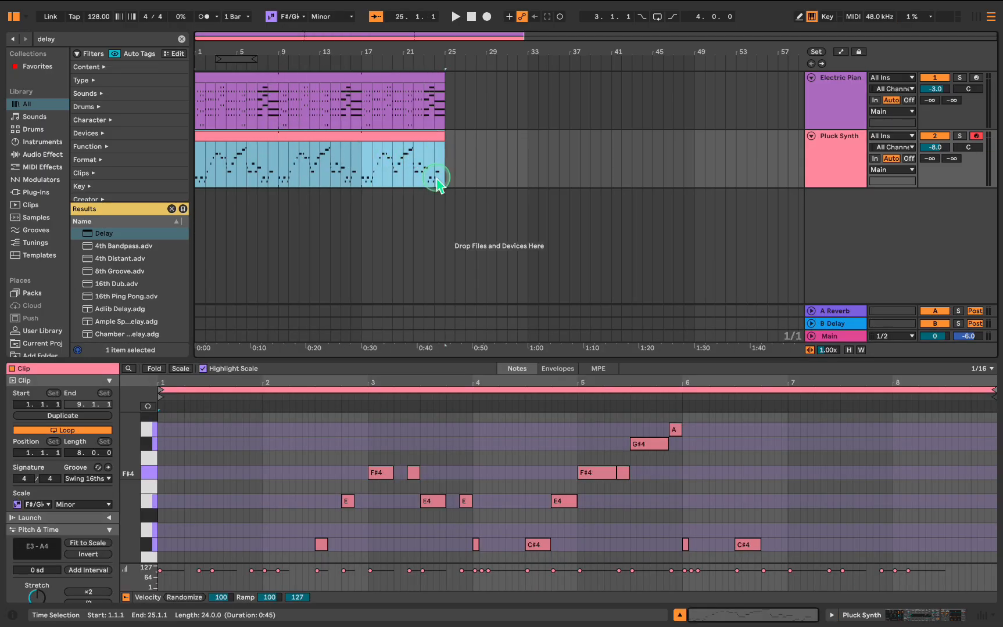
Step: Insert a third MIDI track and rename it as Lead Synth
right_click(830, 214)
left_click(883, 228)
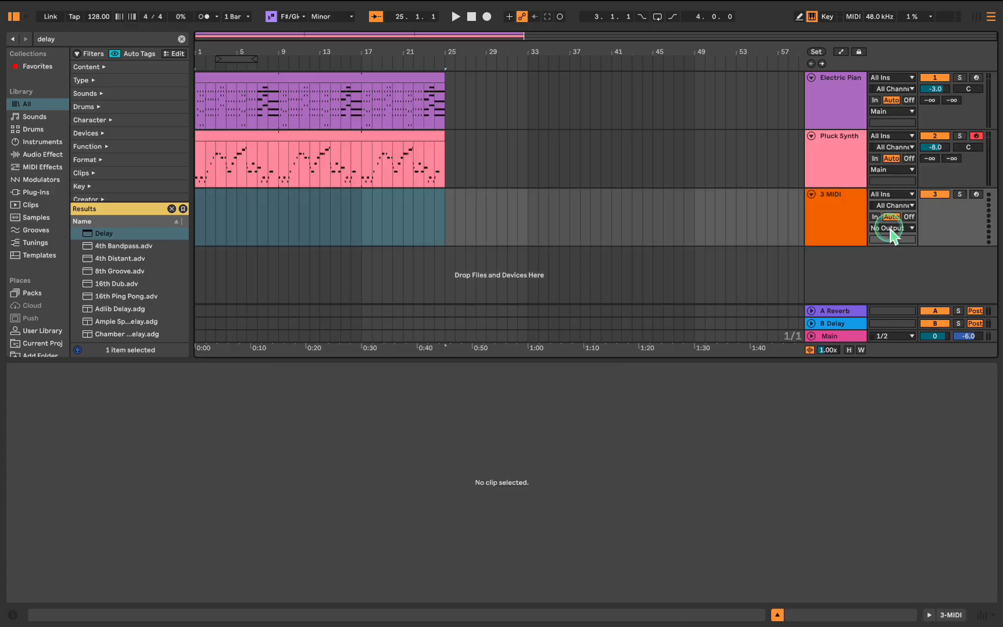
right_click(830, 218)
left_click(901, 270)
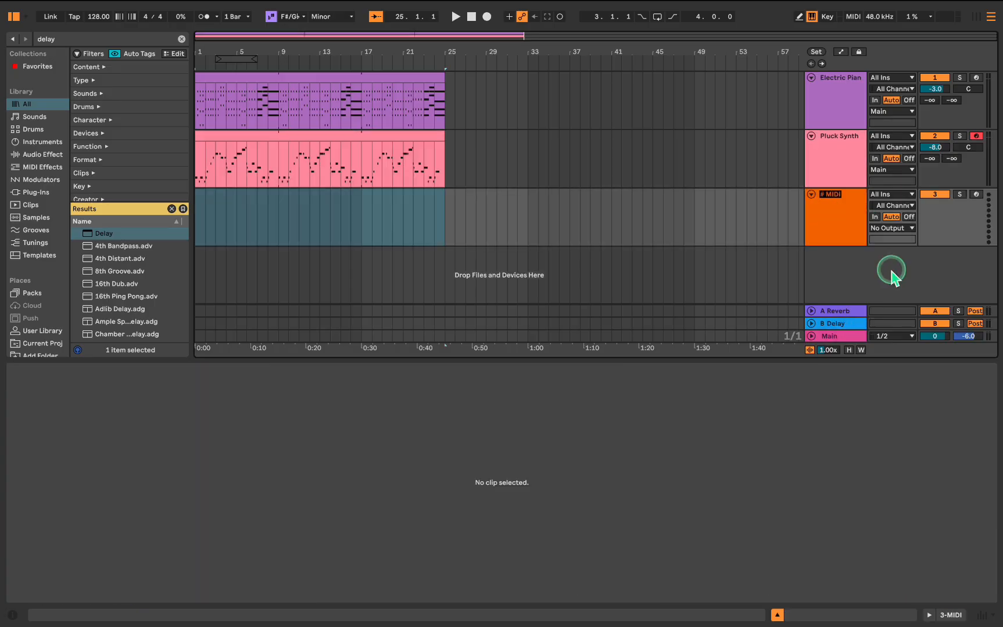
type("Lead Synth")
Step: Search the library for "fat square" and load the Fat Square Bass preset onto the Lead Synth track
left_click(181, 40)
type("fat")
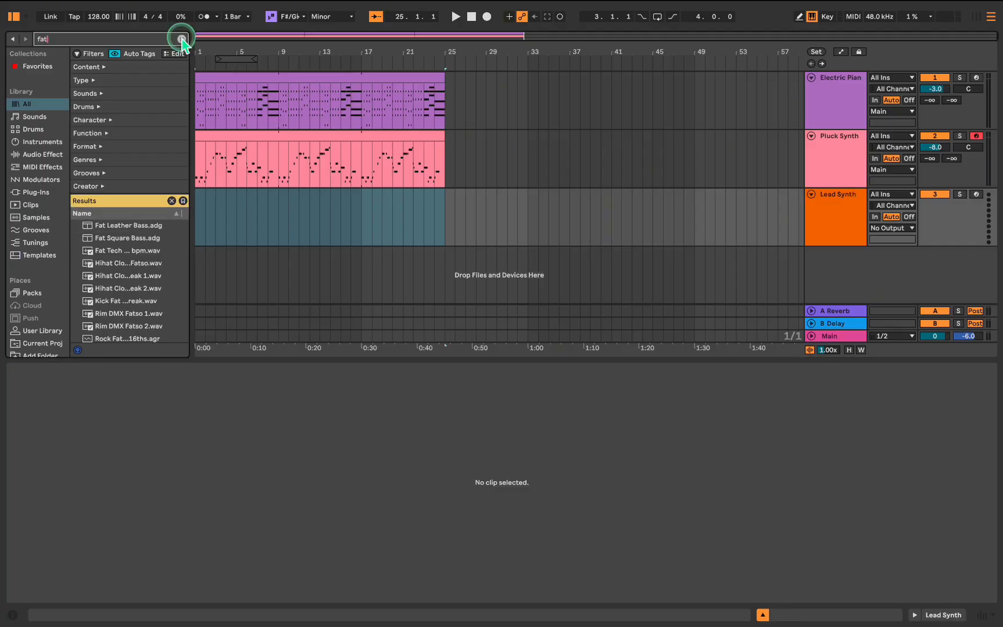
type(" square")
left_click(140, 173)
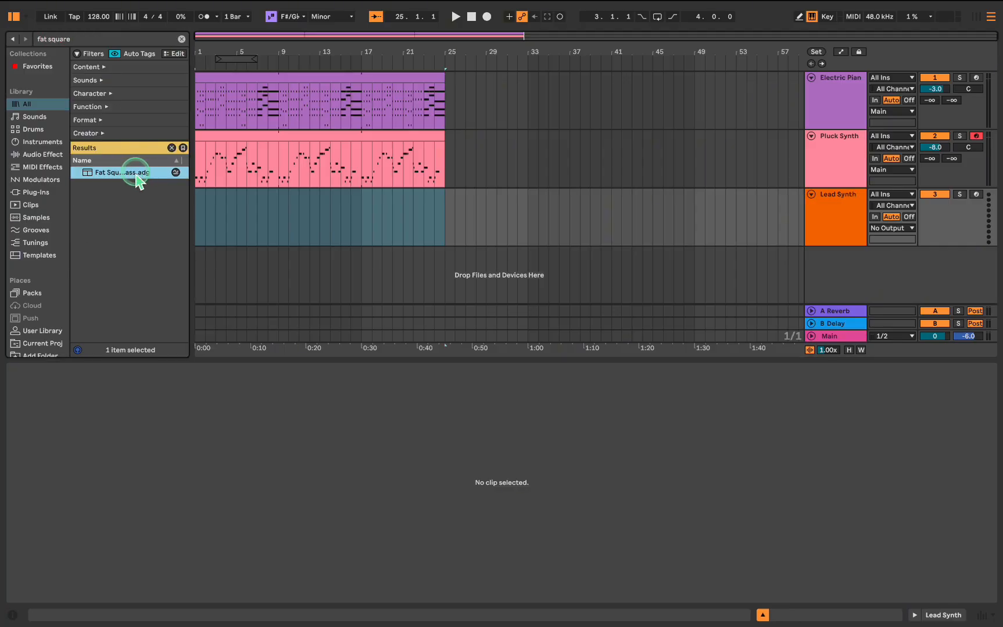
mouse_move(116, 181)
left_mouse_down()
mouse_move(235, 217)
mouse_move(361, 215)
left_mouse_up()
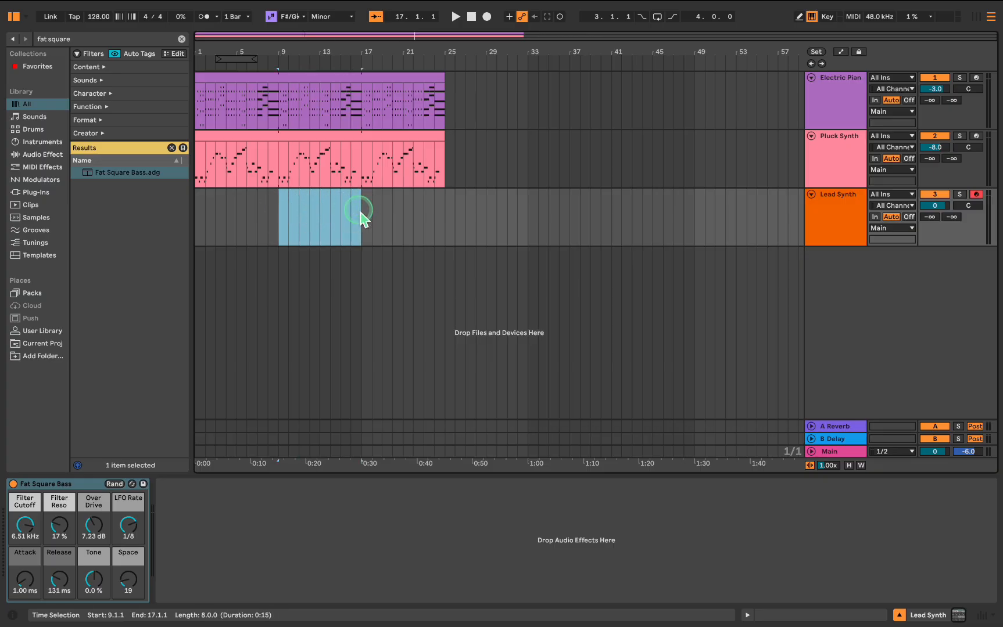
Step: Insert an empty MIDI clip over bars 9 to 17 on the Lead Synth track and write a melody ranging from E3 to A4
right_click(323, 226)
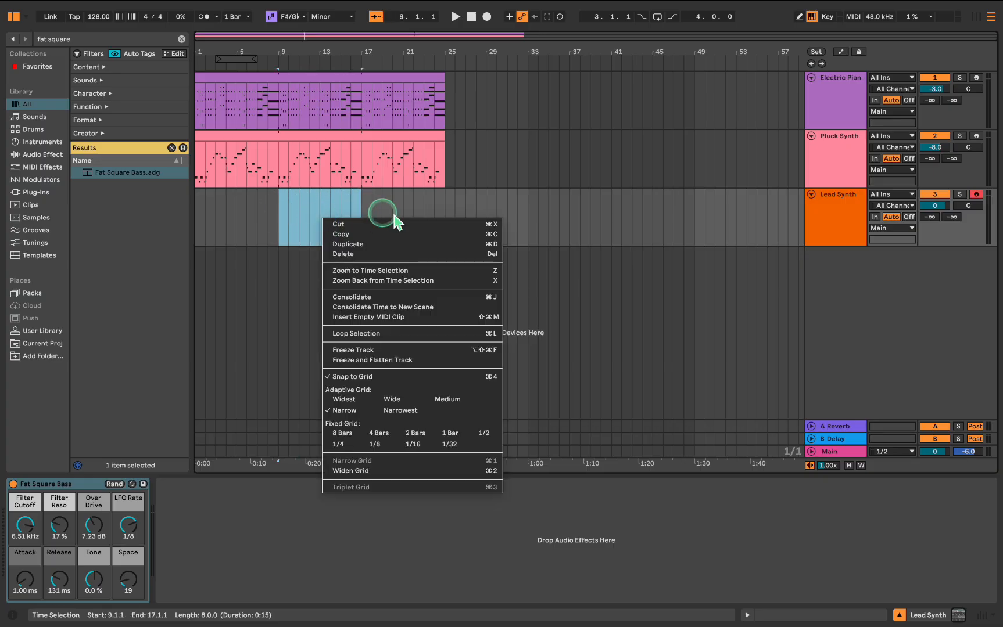
left_click(416, 317)
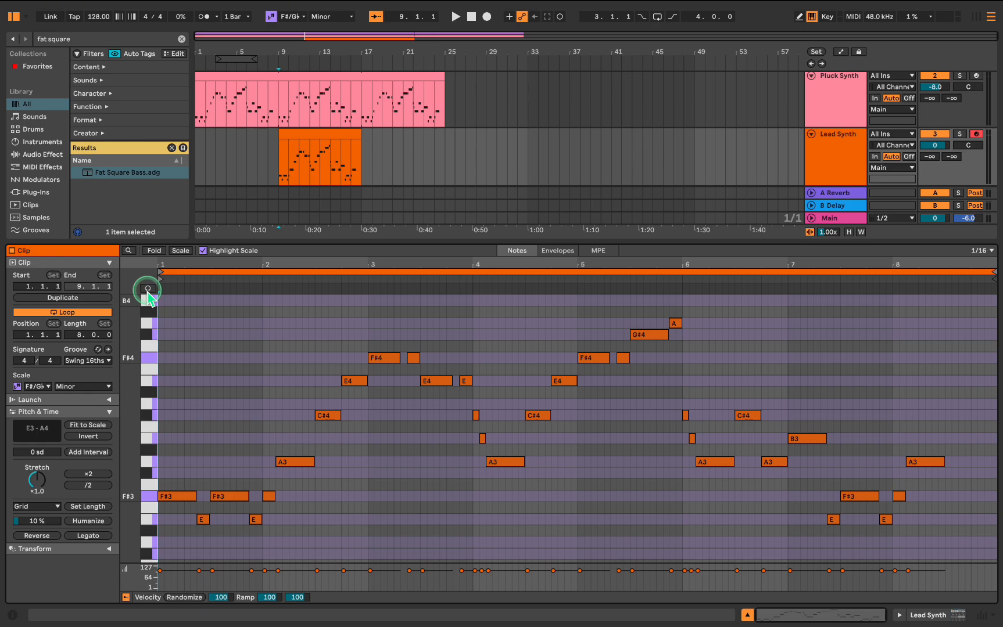
Step: Set the Lead Synth track's volume to -10.0 dB and Fat Square Bass's Release to 655 ms
left_click(948, 145)
left_click_drag(946, 143, 943, 147)
left_click(943, 616)
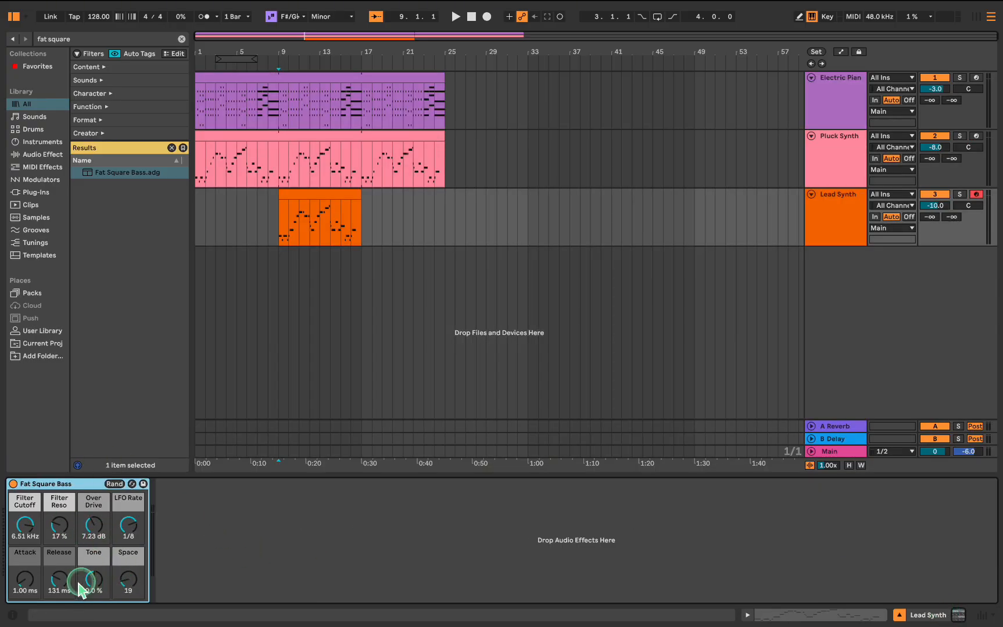
left_click_drag(58, 580, 60, 598)
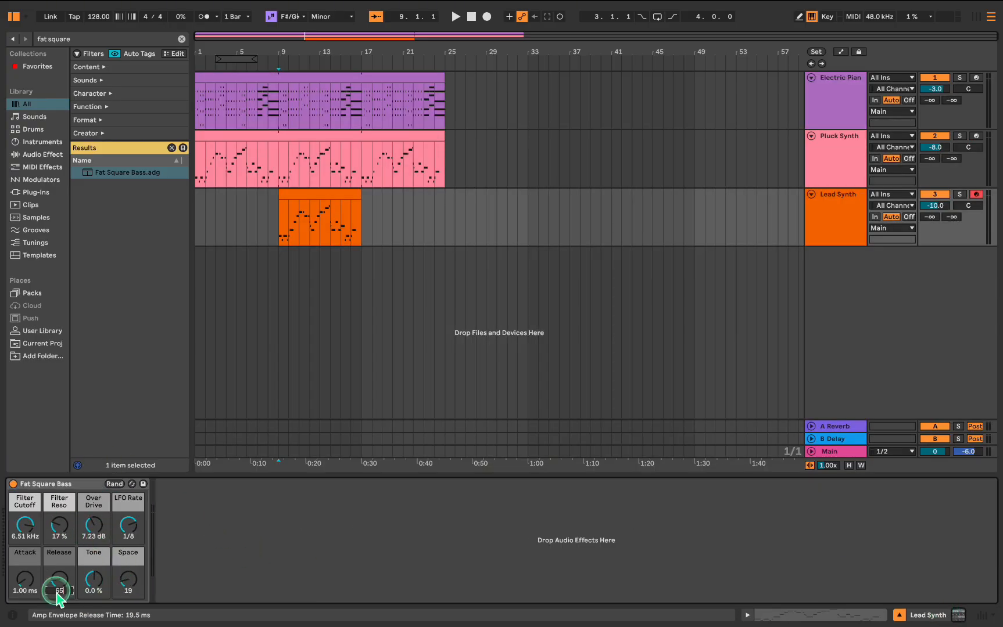
Step: Search the library for "vibrato" and add the Vibrato Flutter preset after Fat Square Bass
left_click(181, 39)
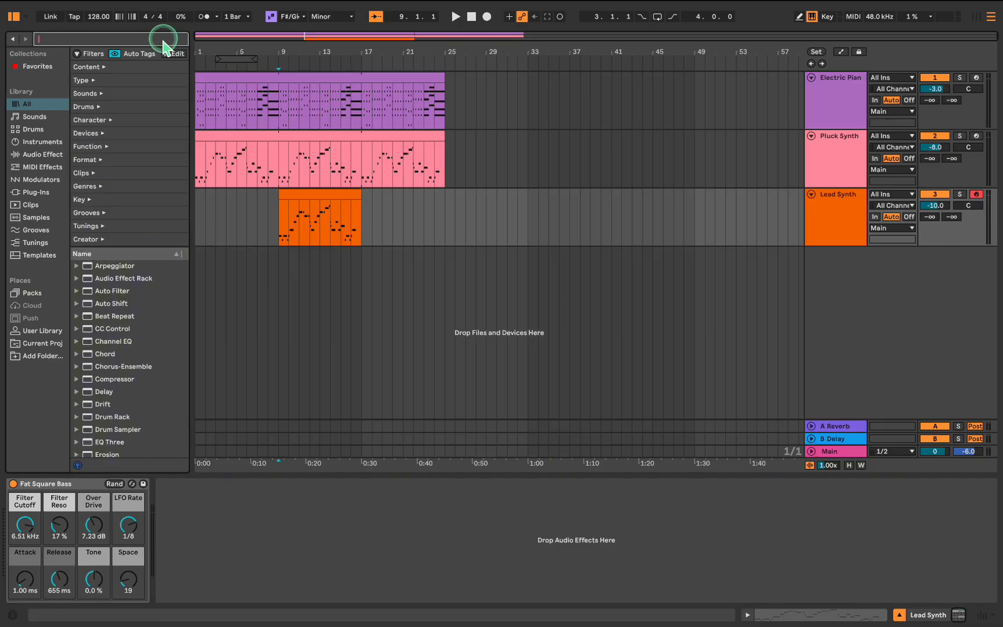
type("vibrato")
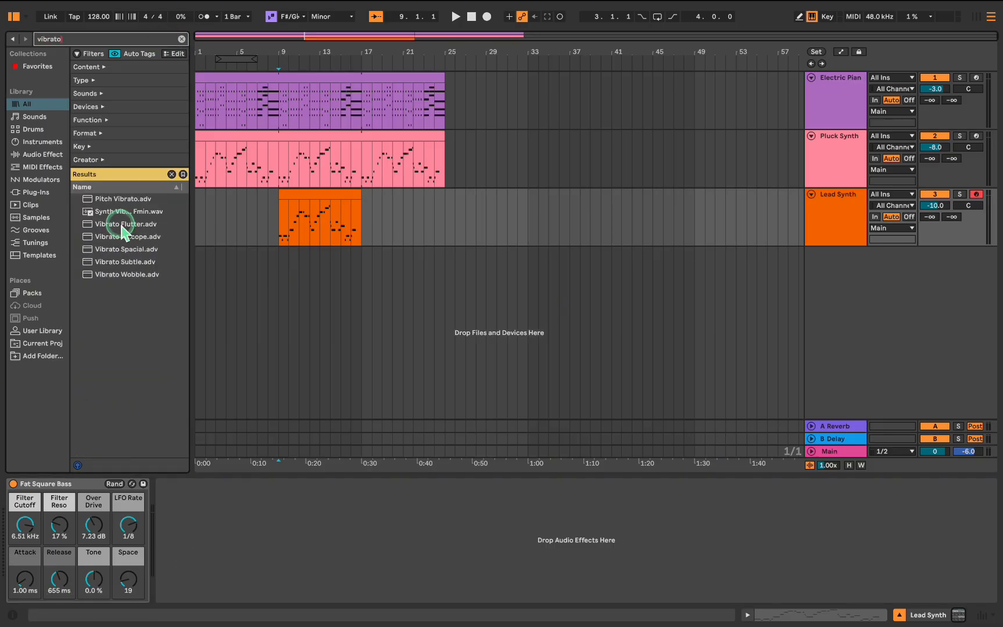
left_click_drag(125, 224, 220, 495)
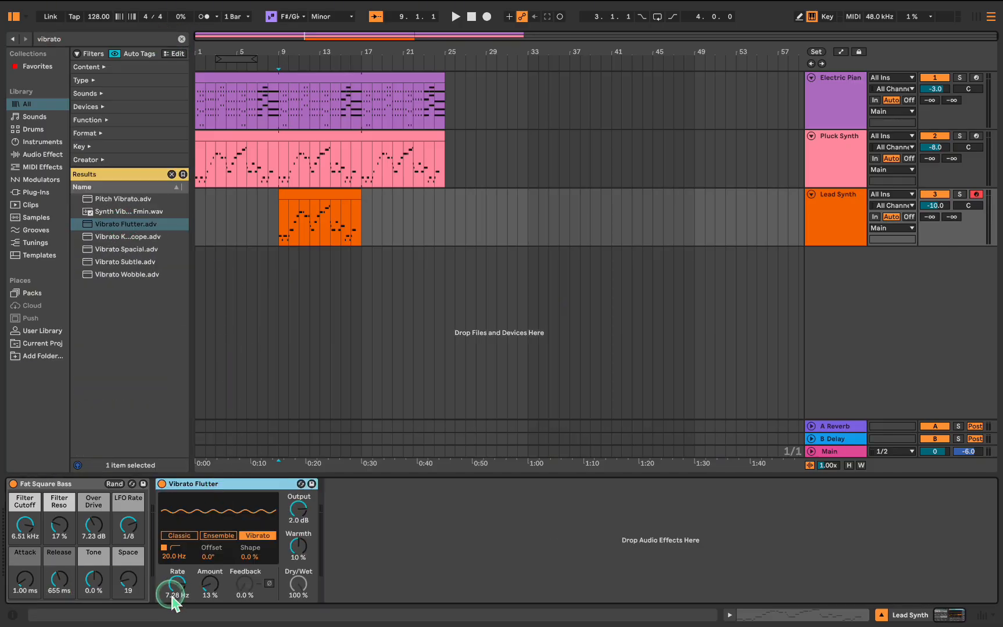
Step: Set Vibrato Flutter's Rate to 8.48 Hz and Amount to 10%
left_click_drag(172, 594, 170, 595)
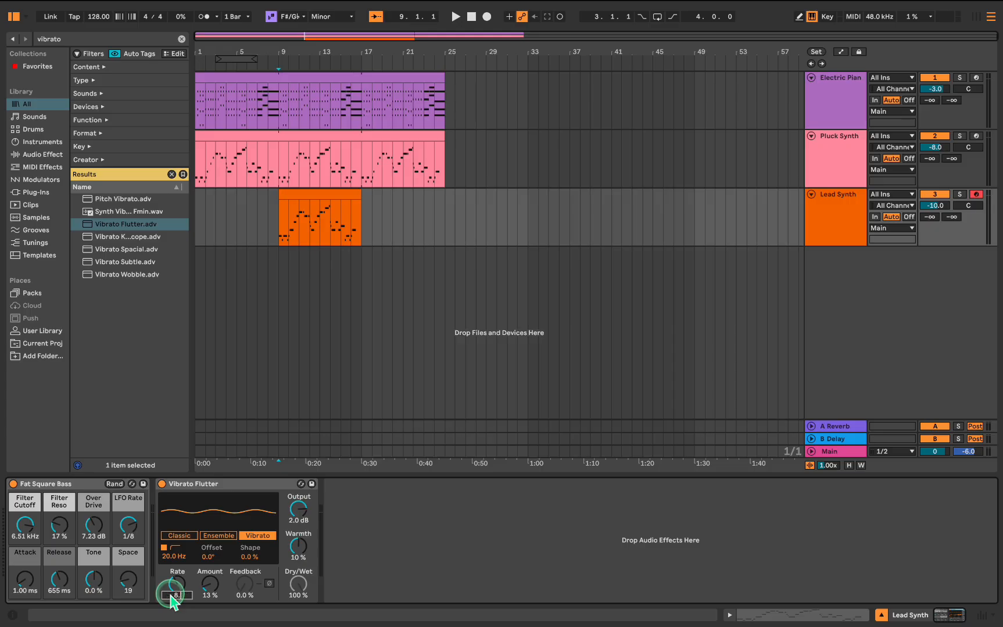
type("8.48")
left_click(208, 591)
type("50")
key("Return")
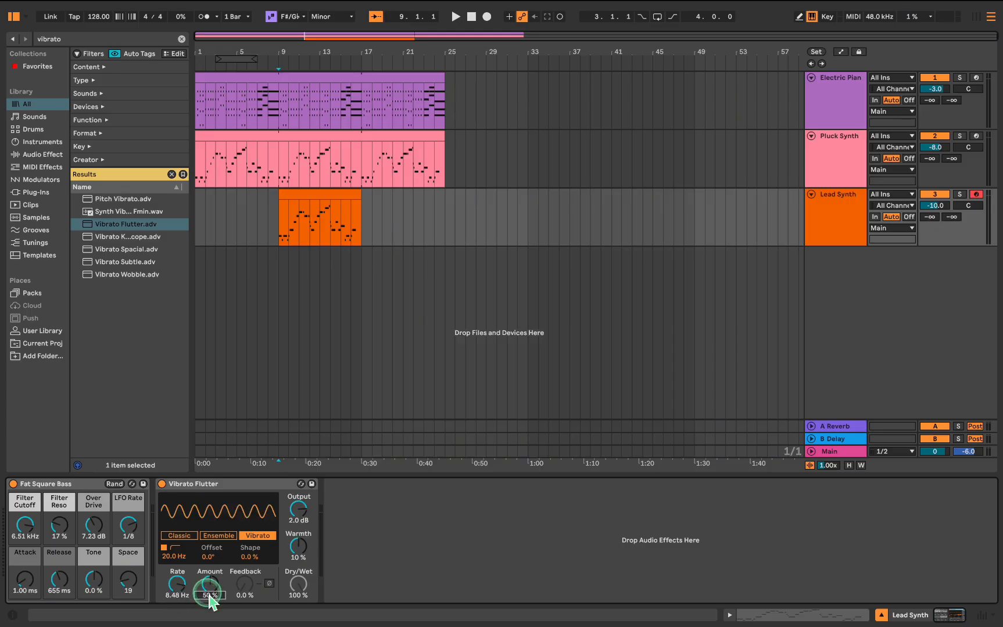
type("10")
key("Return")
Step: Set Vibrato Flutter's Output to 0.0 dB, Warmth to 12% and Dry/Wet to 10%
left_click(295, 520)
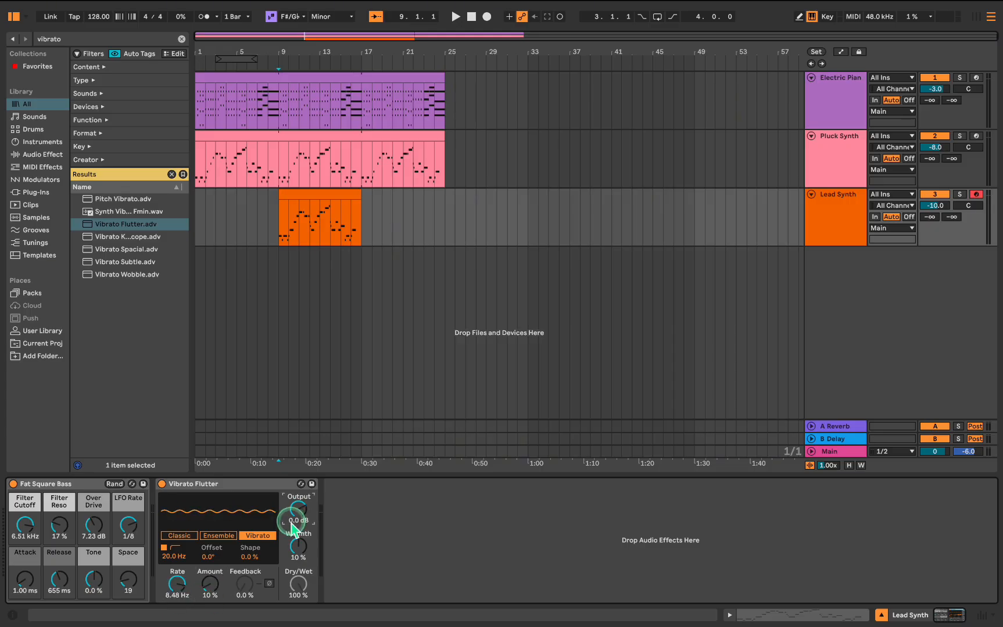
left_click(294, 562)
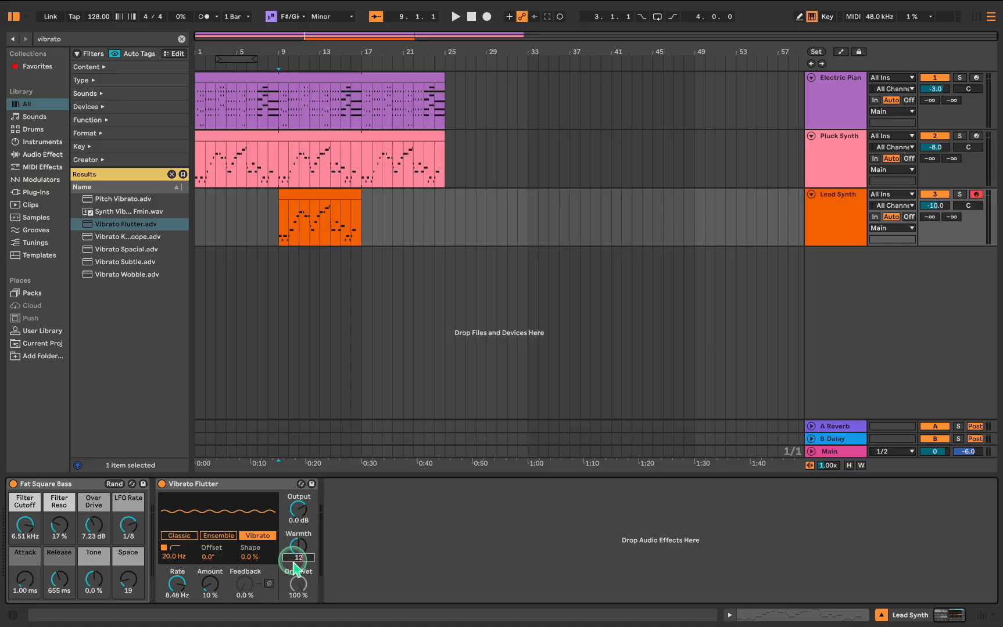
left_click(302, 598)
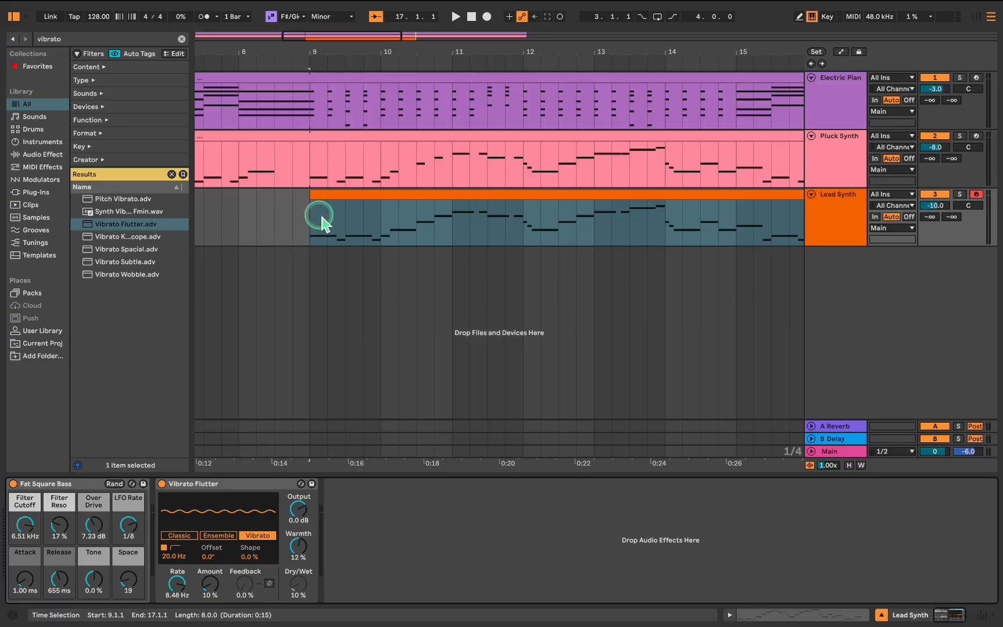
Step: Insert a one-bar MIDI clip at bar 8 on the Lead Synth track with sixteenth notes C#3, E3, F#3 and A3 on beat 4, and play it back
left_click_drag(240, 226, 310, 232)
right_click(273, 211)
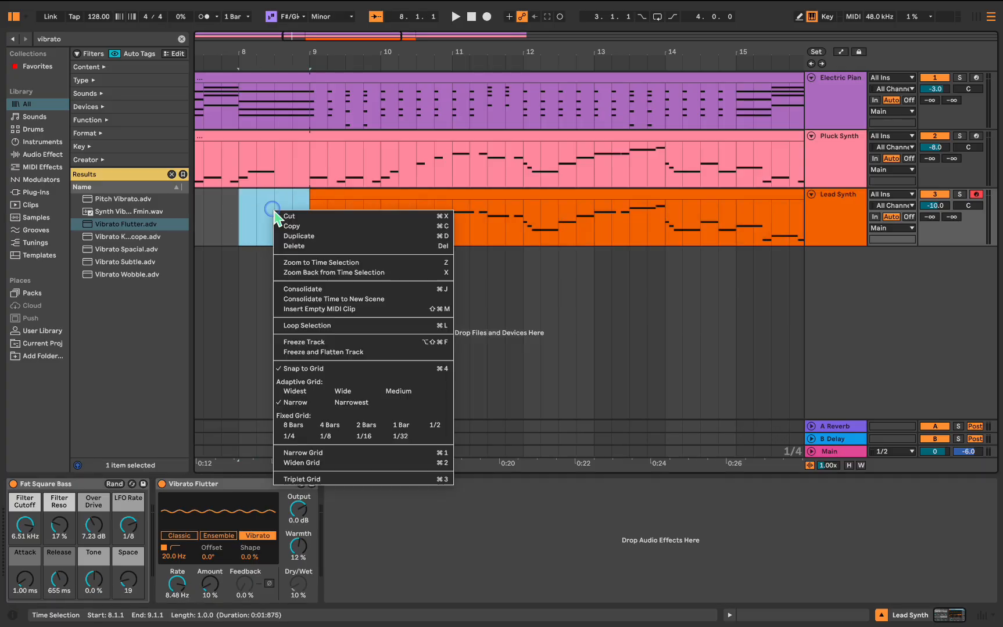
left_click(361, 309)
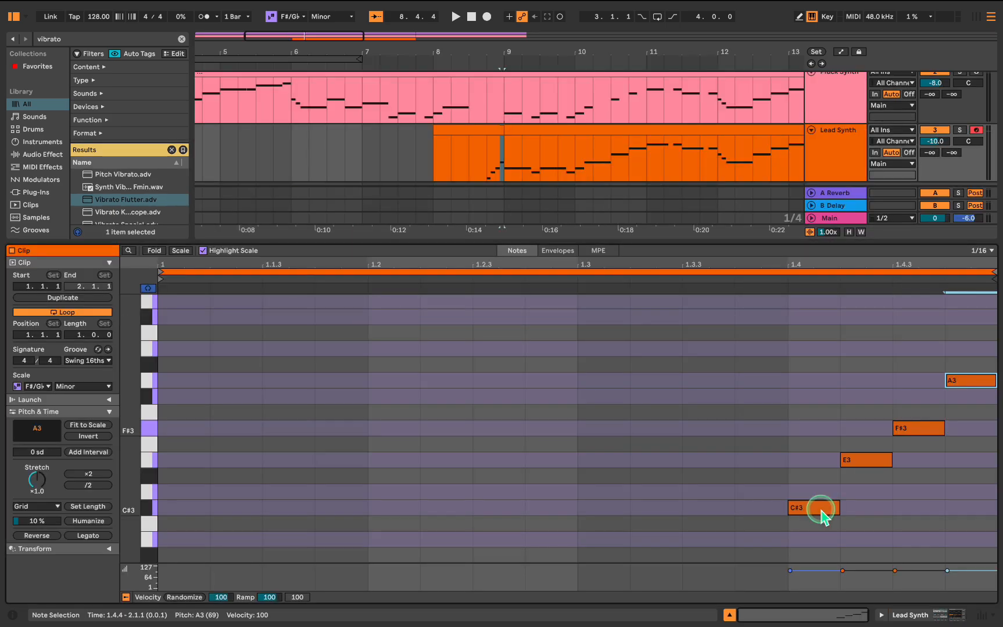
left_click(433, 61)
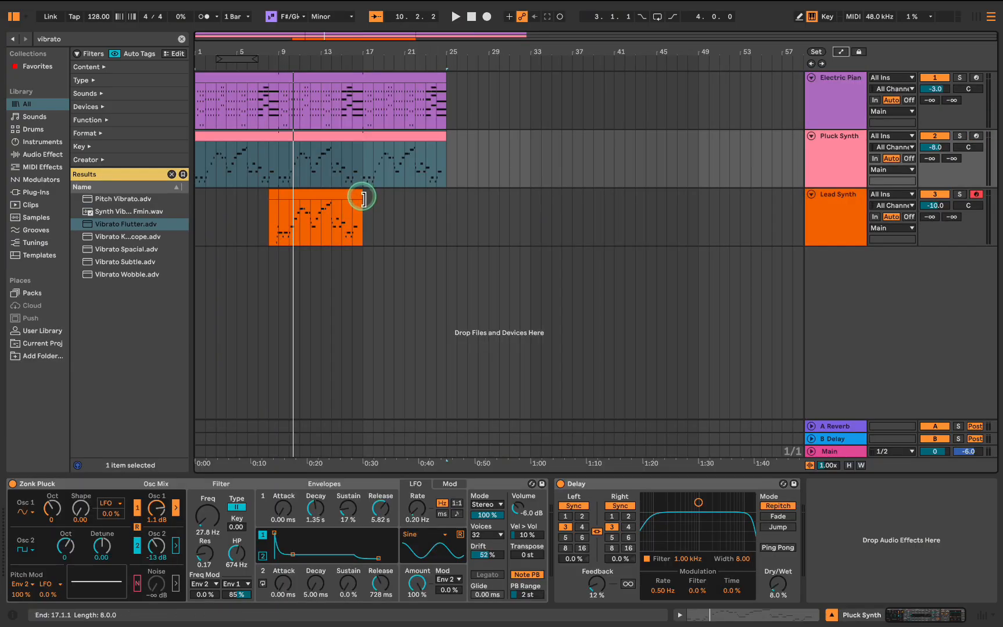
Step: Extend the Lead Synth clip's end to bar 25
left_click_drag(363, 199, 459, 228)
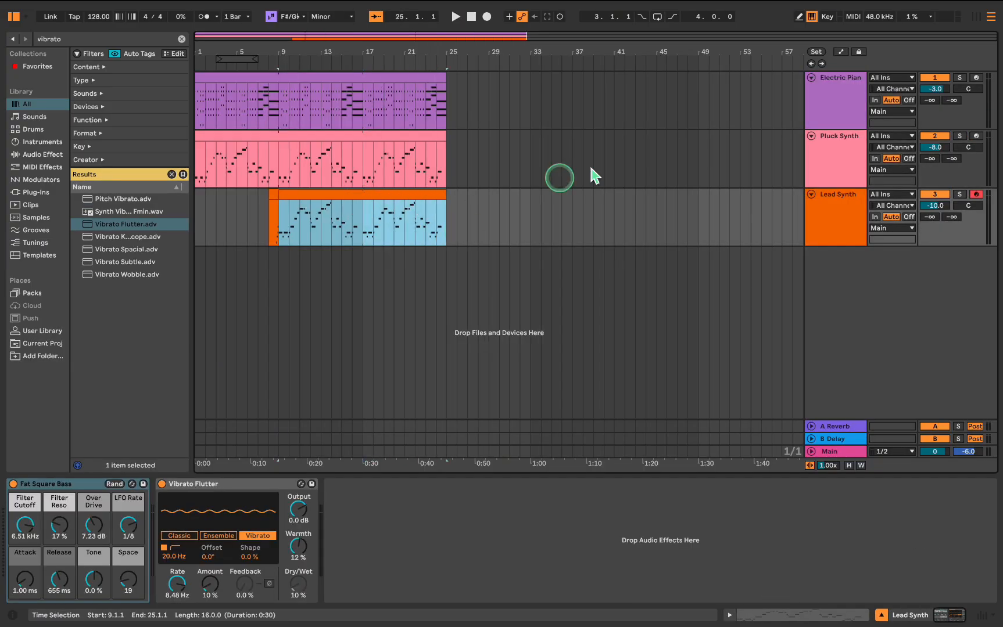
Step: In the Electric Piano's Auto Filter Frequency automation, drop the line to 215 Hz at bar 9 and ramp it back up by bar 17
left_click(840, 52)
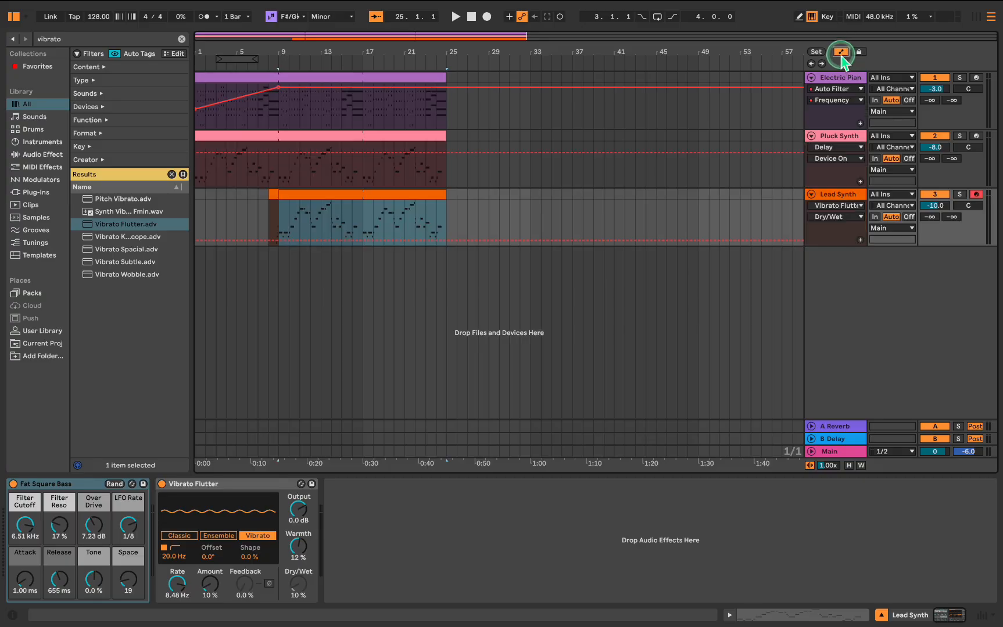
left_click(285, 89)
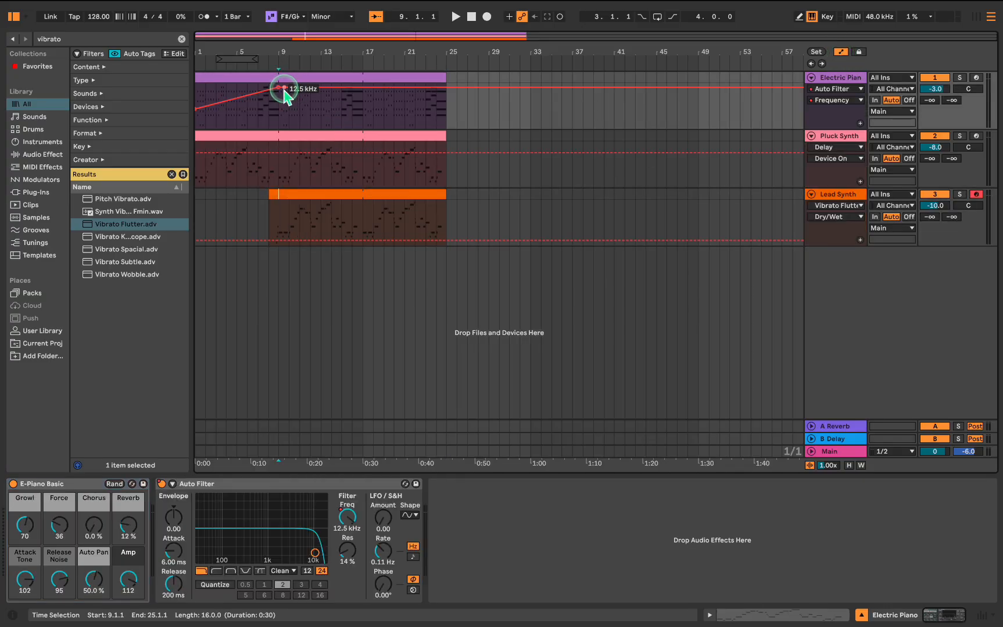
scroll(284, 90, "up", 10)
left_click_drag(286, 89, 231, 114)
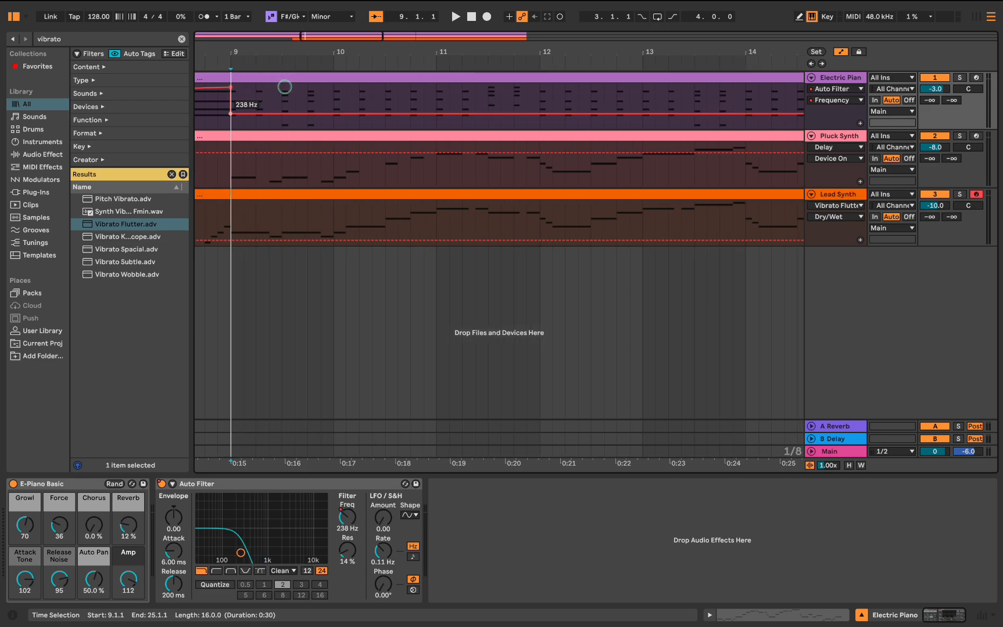
left_click_drag(284, 87, 285, 95)
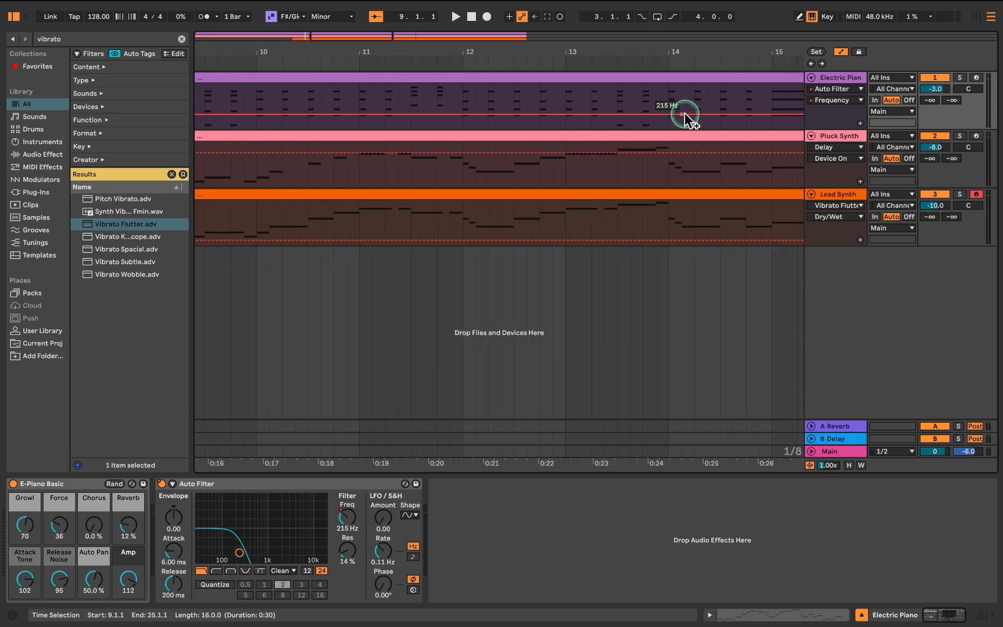
scroll(686, 125, "down", 2)
scroll(688, 123, "down", 3)
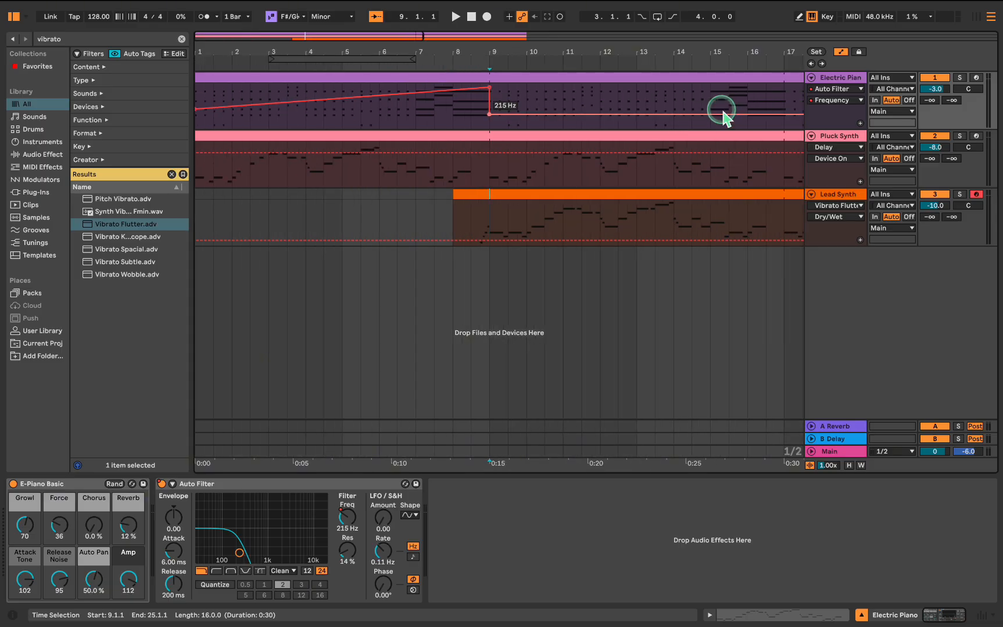
scroll(706, 116, "down", 1)
scroll(738, 175, "down", 5)
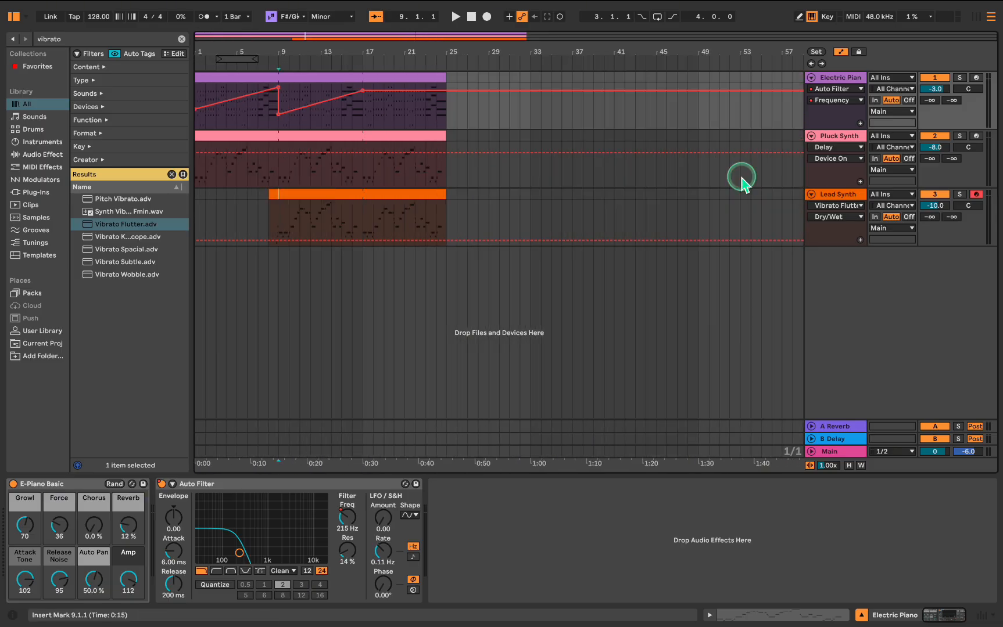
key("a")
Step: Insert a new MIDI track below Lead Synth and create an empty MIDI clip on it from bar 9 to bar 25
left_click(832, 231)
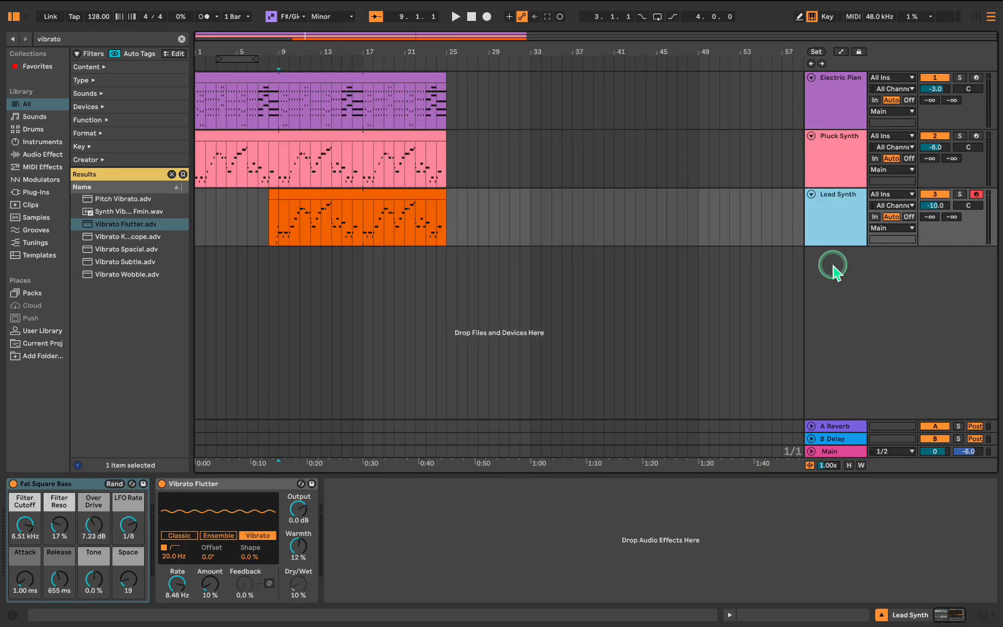
right_click(832, 268)
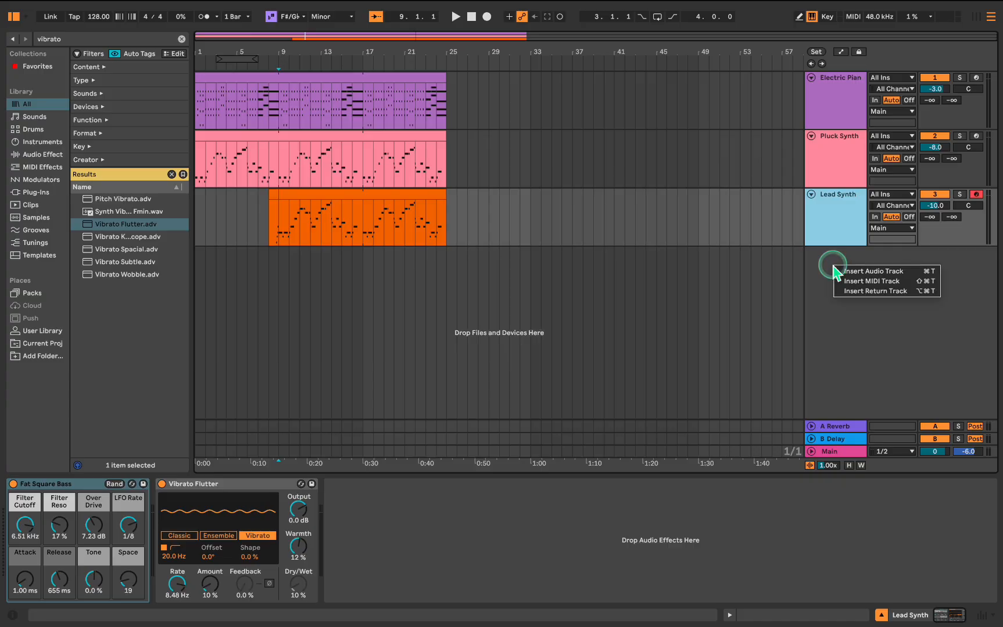
left_click(890, 279)
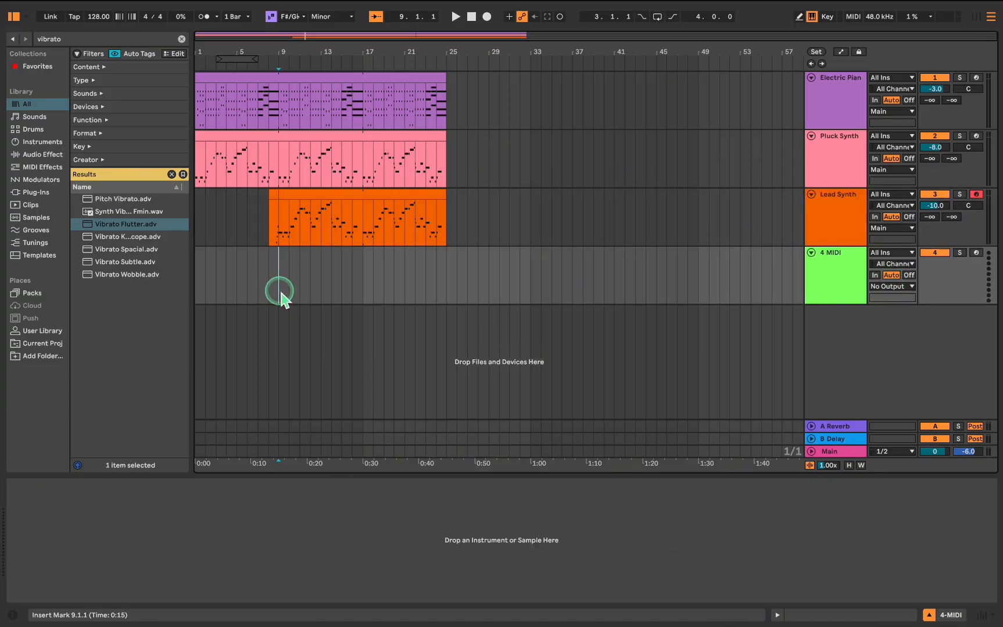
left_click_drag(279, 291, 445, 299)
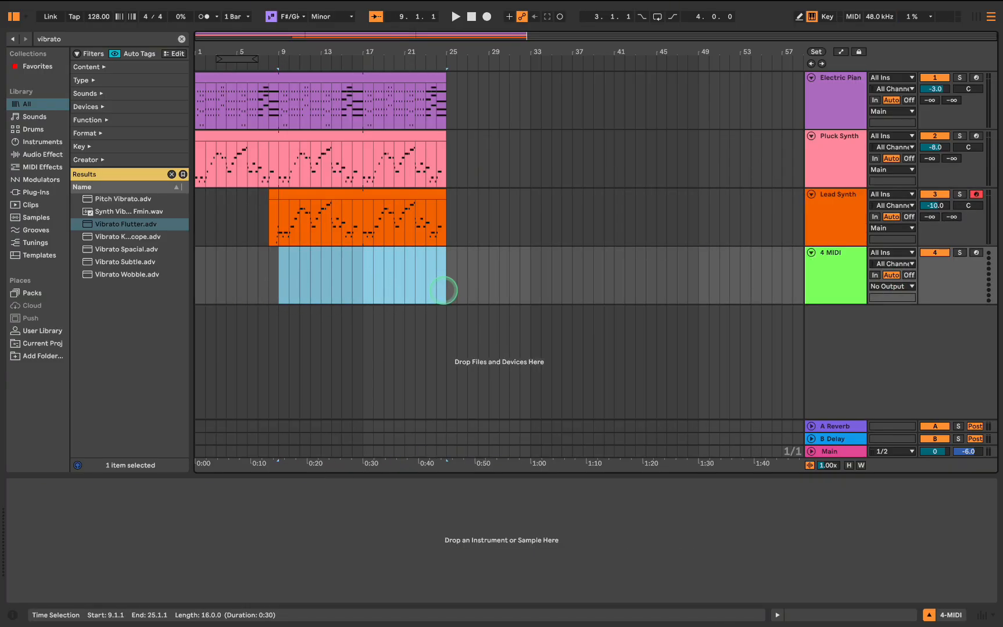
right_click(372, 283)
left_click(395, 374)
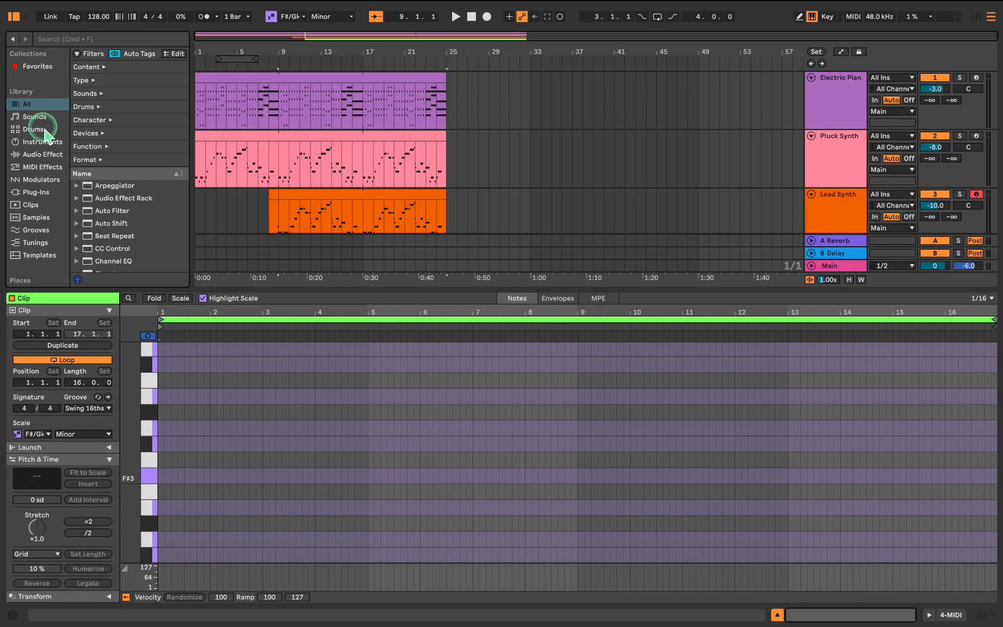
Step: Load an empty Drum Rack onto the new MIDI track and rename the track Drums
left_click(33, 129)
left_click(149, 186)
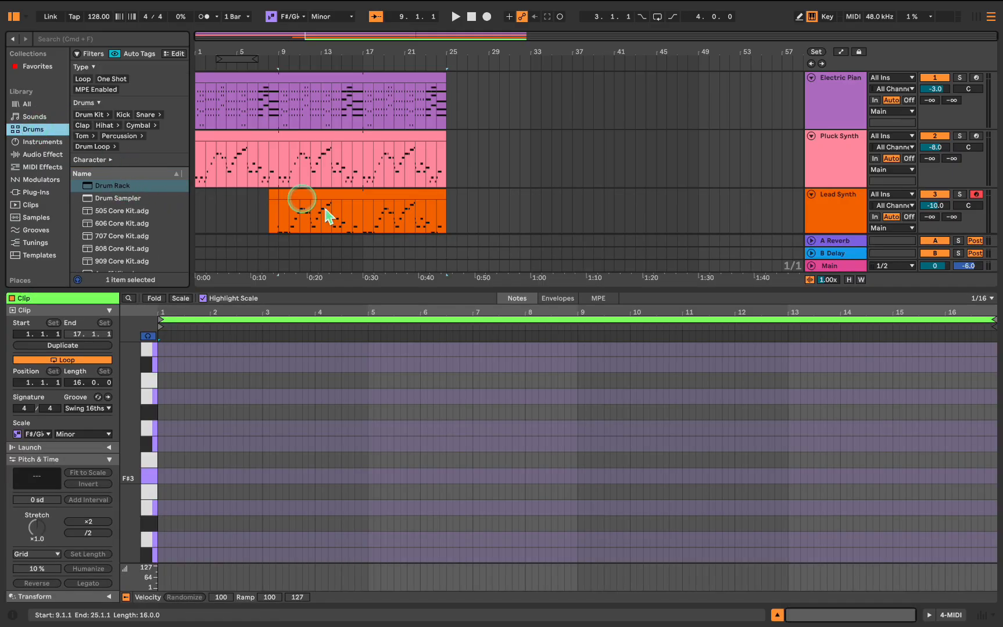
scroll(325, 210, "down", 4)
left_click_drag(112, 187, 286, 189)
right_click(880, 282)
left_click(884, 330)
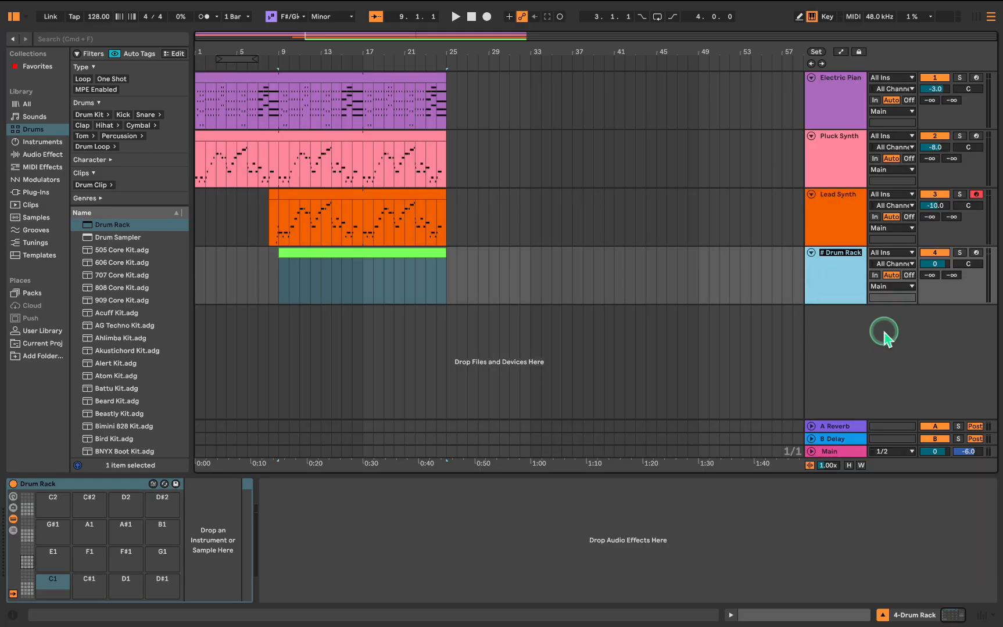
type("Drums")
Step: Search the library for "kick 90", load Kick 90s 1.wav onto the C1 pad and set its Volume to -10.0 dB
left_click(93, 39)
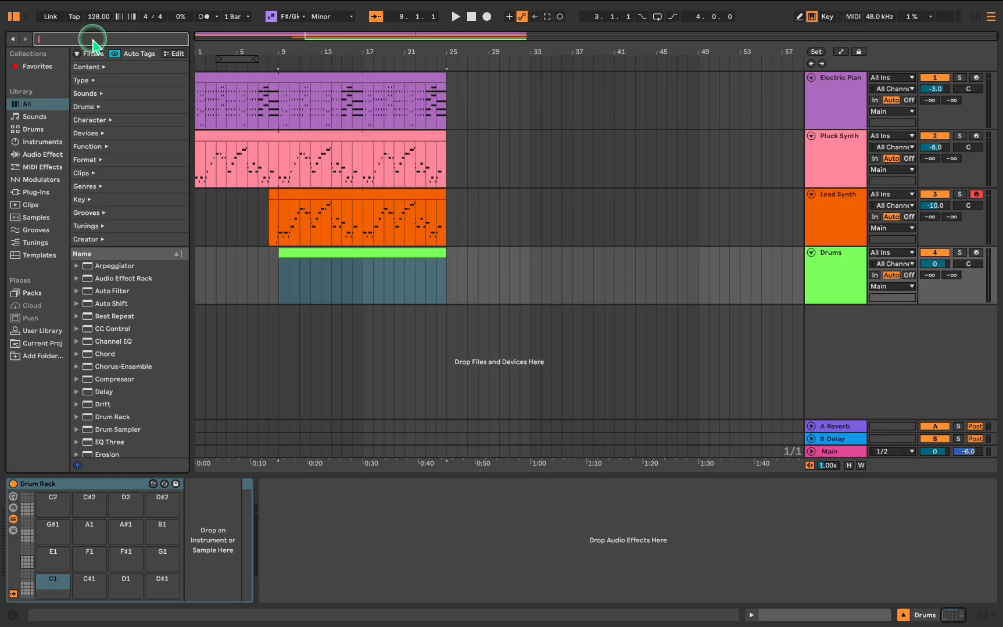
type("kick 9")
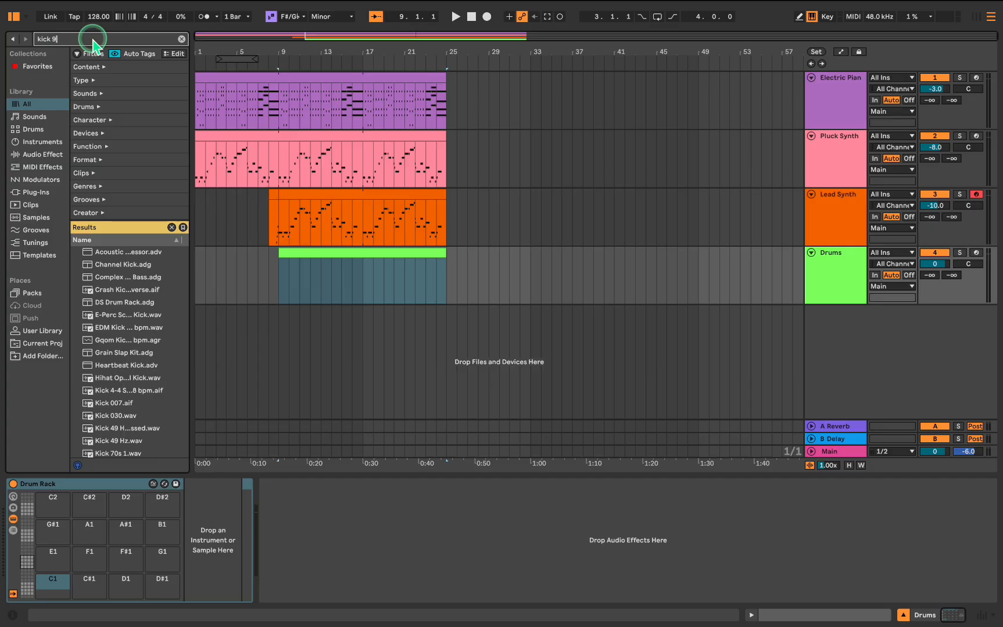
type("0")
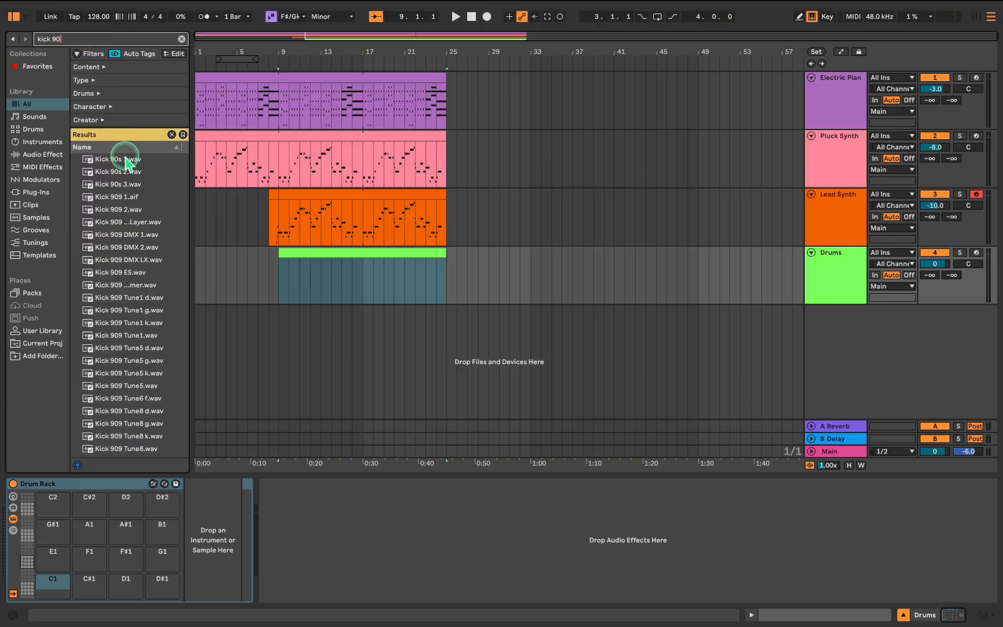
left_click_drag(129, 165, 52, 583)
left_click_drag(639, 593, 640, 597)
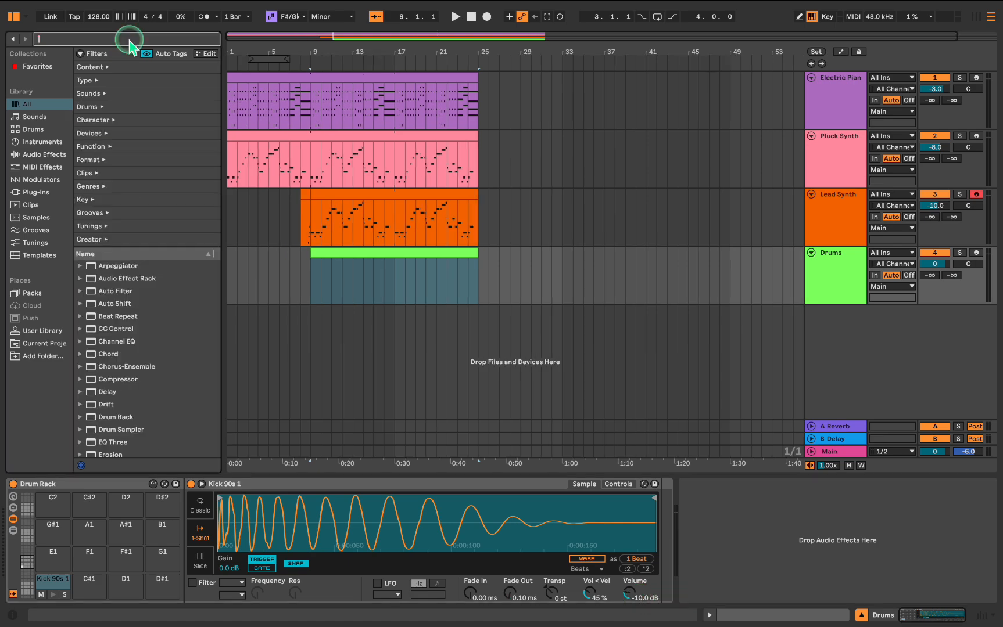
Step: Search for "snare 909 tune 10s", load Snare 909 Tune 10s.aif onto the D1 pad and set its Volume to -5.00 dB
type("snare 909 tune 10s")
left_click(120, 173)
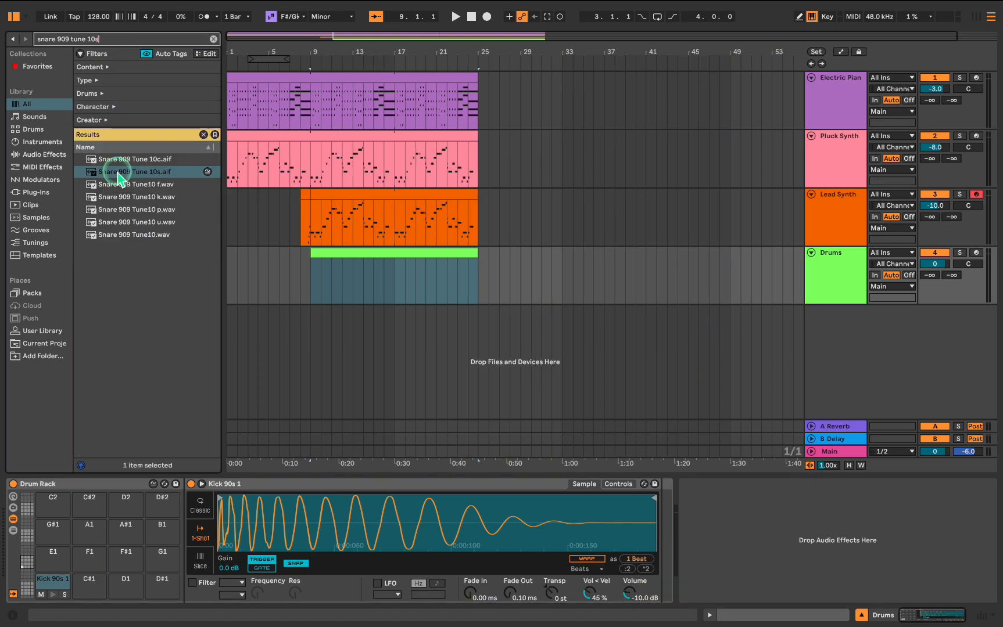
left_click_drag(121, 176, 139, 593)
left_click_drag(638, 594, 662, 605)
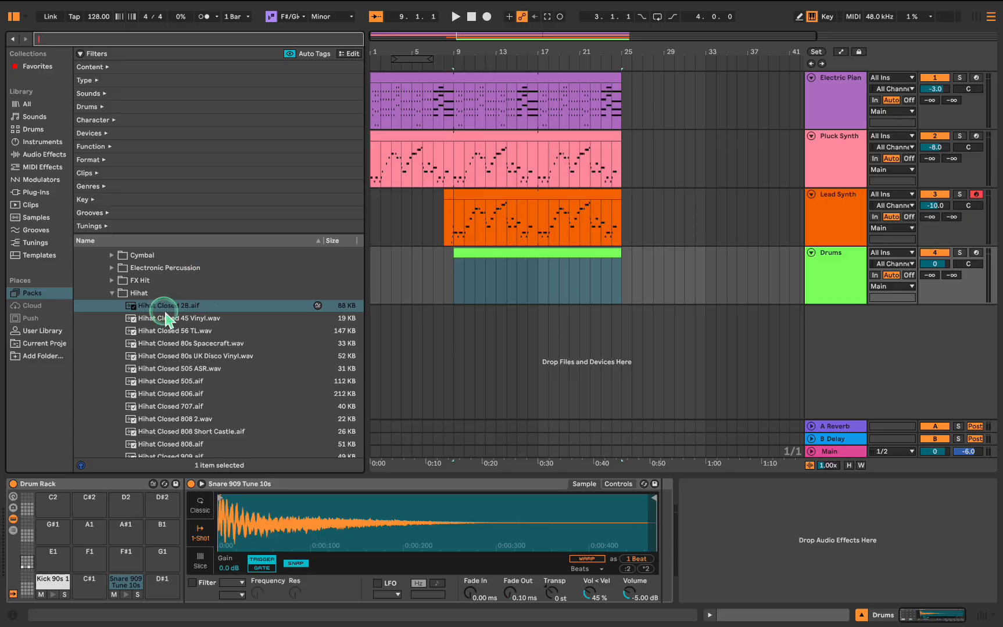
Step: Load Hihat Closed 2B.aif onto the F#1 pad and set its Volume to -10.0 dB
left_click_drag(168, 314, 128, 557)
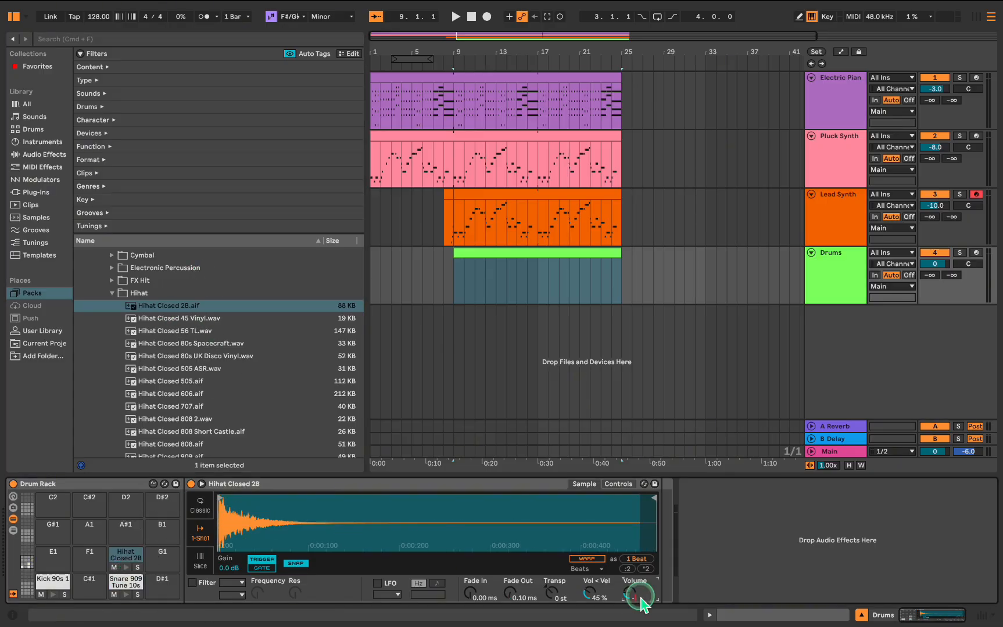
left_click_drag(642, 605, 642, 603)
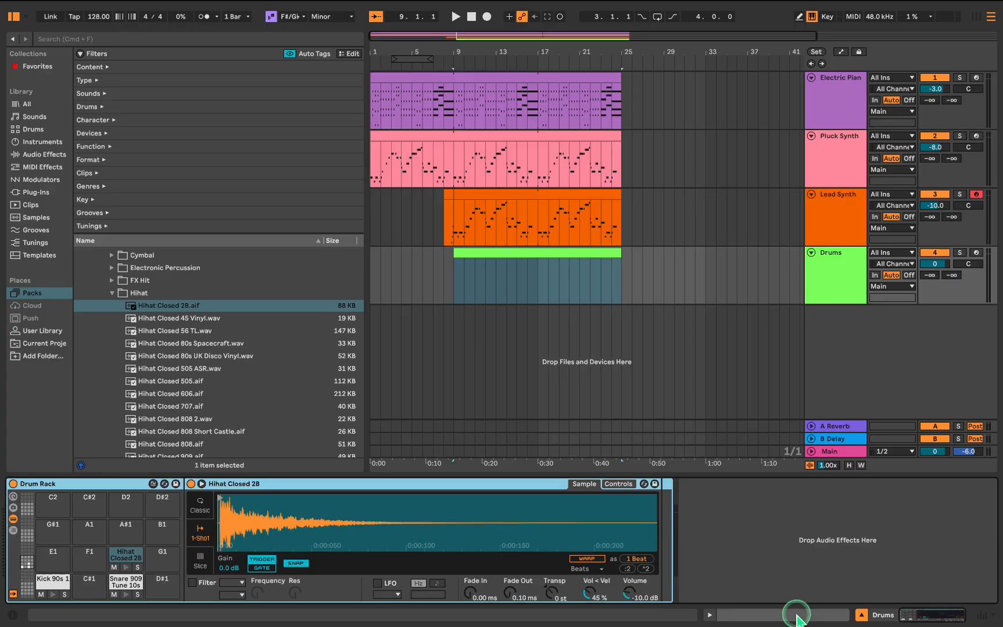
Step: Shorten the Drums clip to one bar at bar 9 and add sixteenth snare notes on beats 2 and 4
left_click(796, 617)
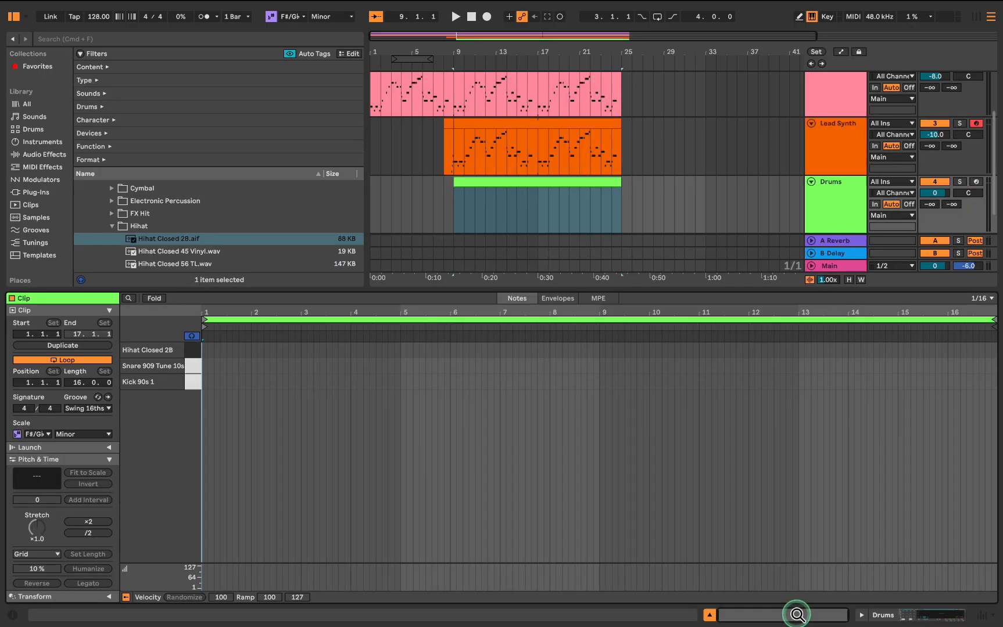
left_click_drag(622, 183, 469, 203)
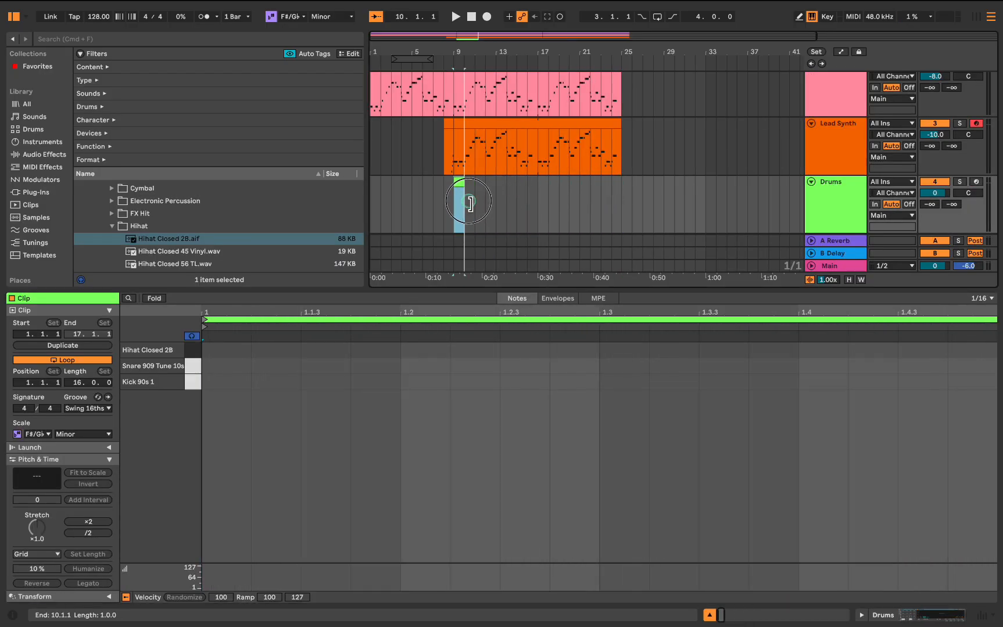
left_click(242, 373)
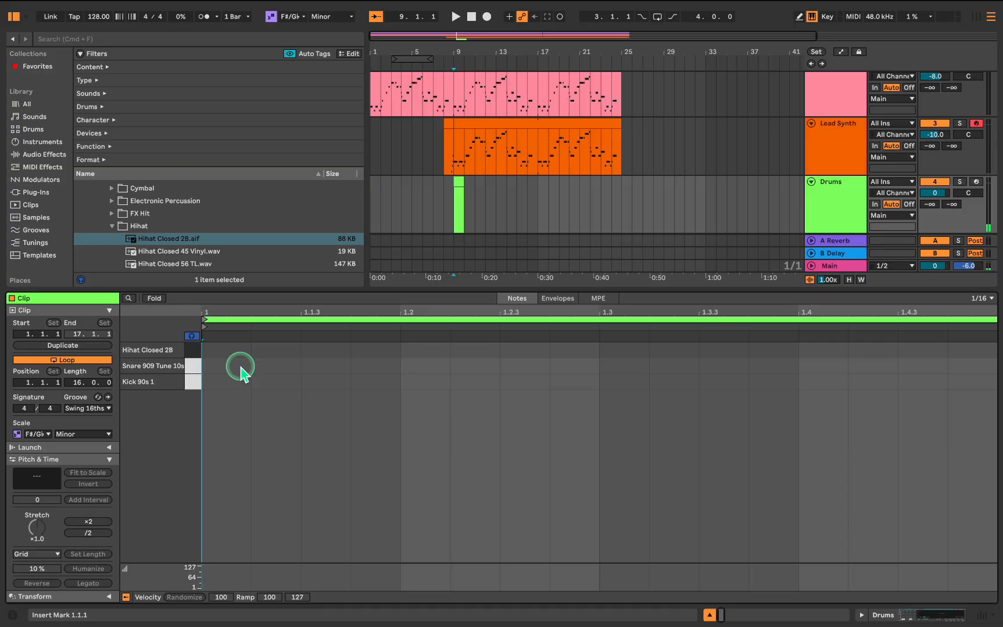
double_click(426, 368)
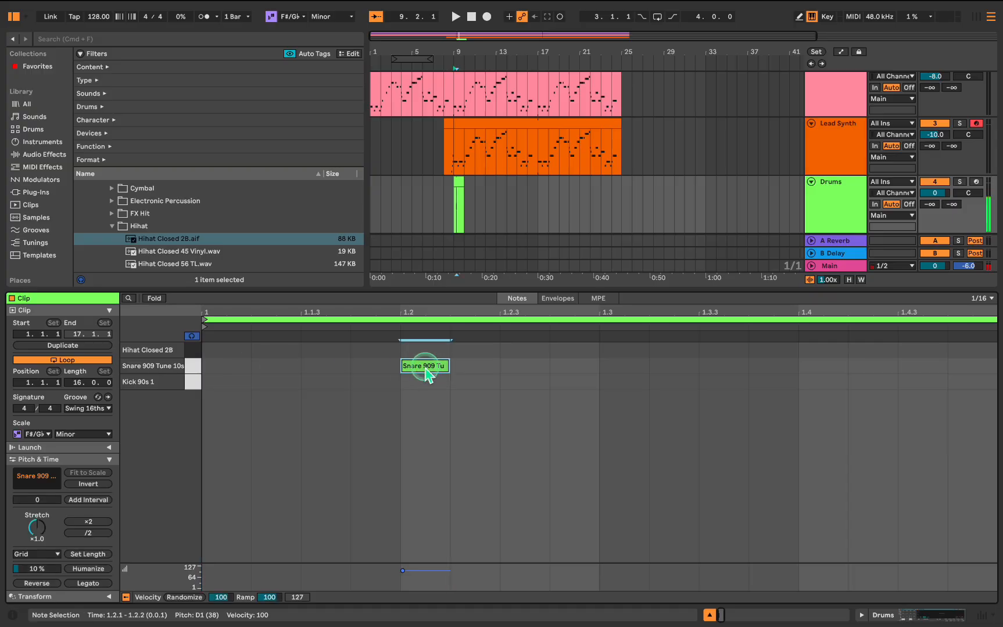
double_click(823, 366)
Step: Set the Drums clip's loop length to one bar and extend the looped clip to bar 17
double_click(462, 179)
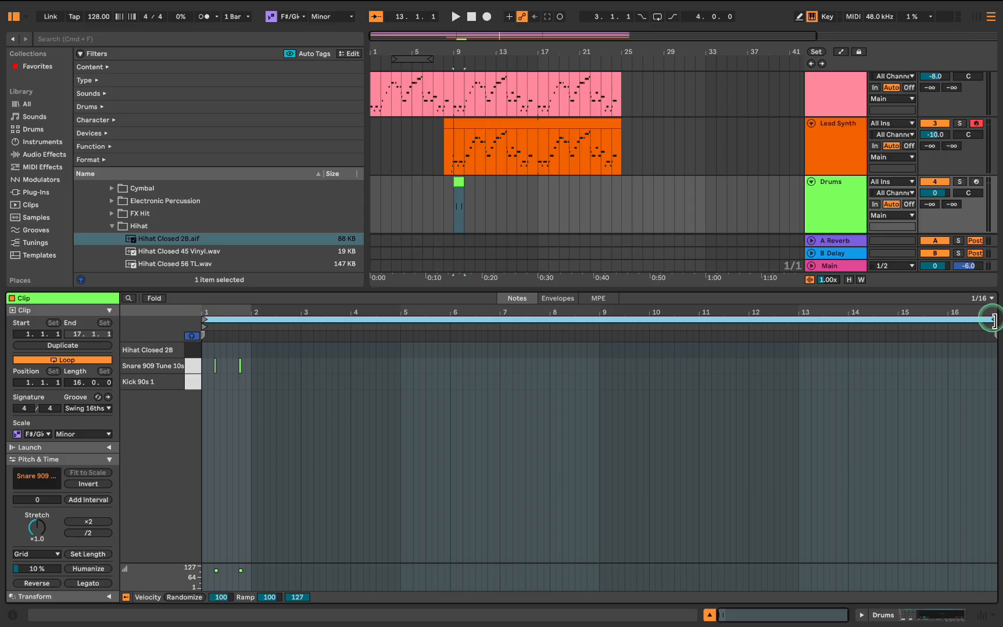
left_click_drag(994, 320, 274, 350)
left_click_drag(273, 350, 256, 348)
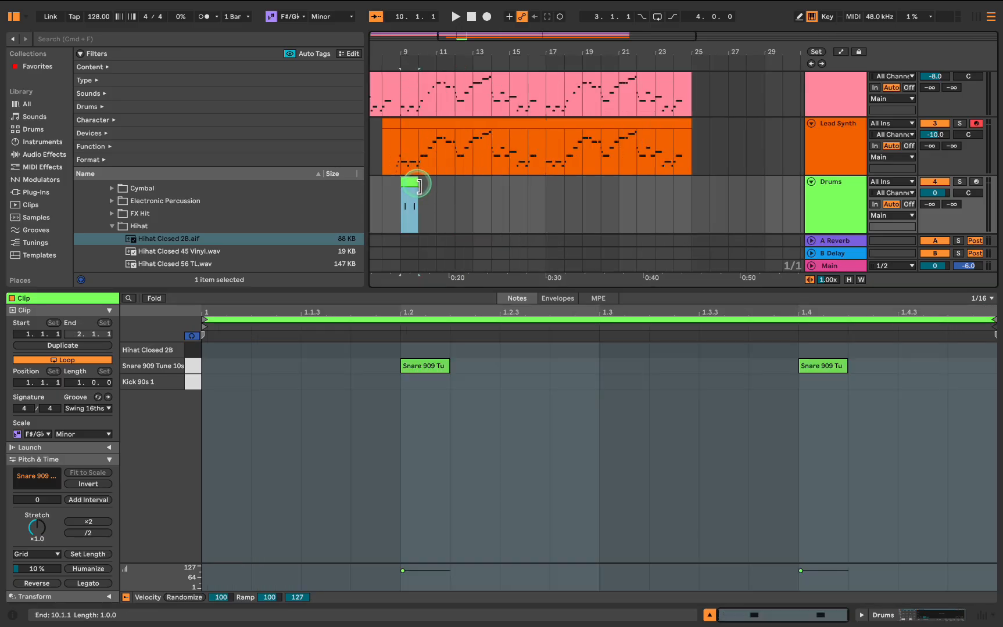
left_click_drag(418, 185, 531, 196)
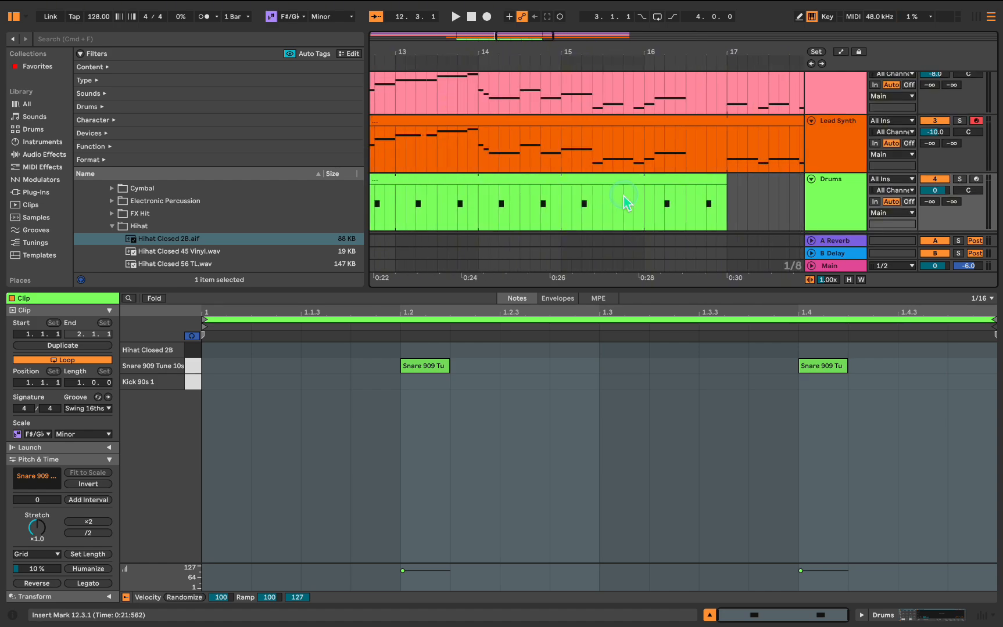
Step: Split the Drums clip at 12.3.1 and at 14.1.1, and select the segment between the two cuts
scroll(624, 198, "left", 2)
scroll(624, 200, "left", 2)
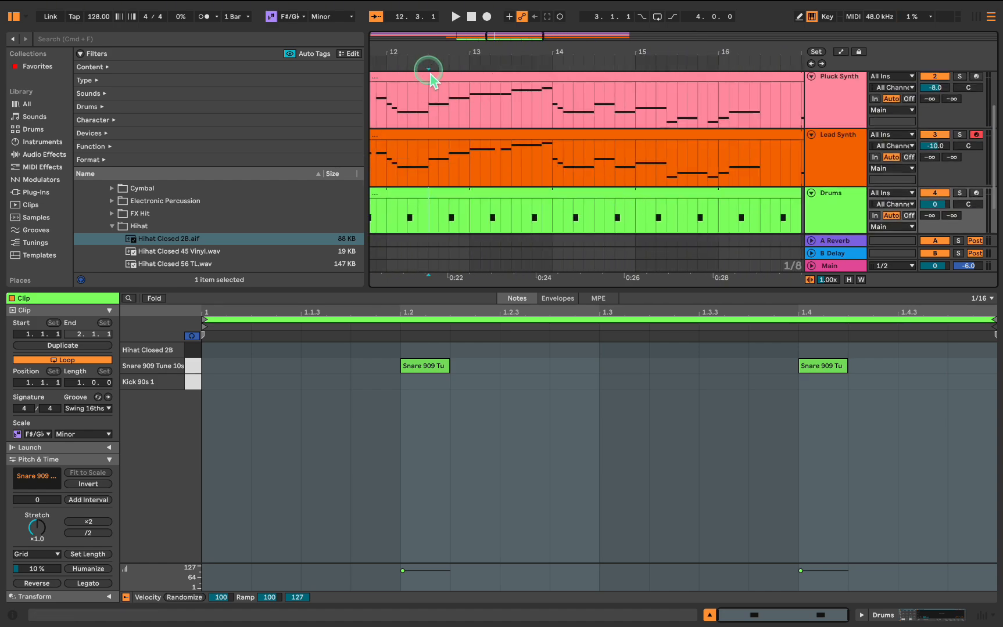
left_click(428, 119)
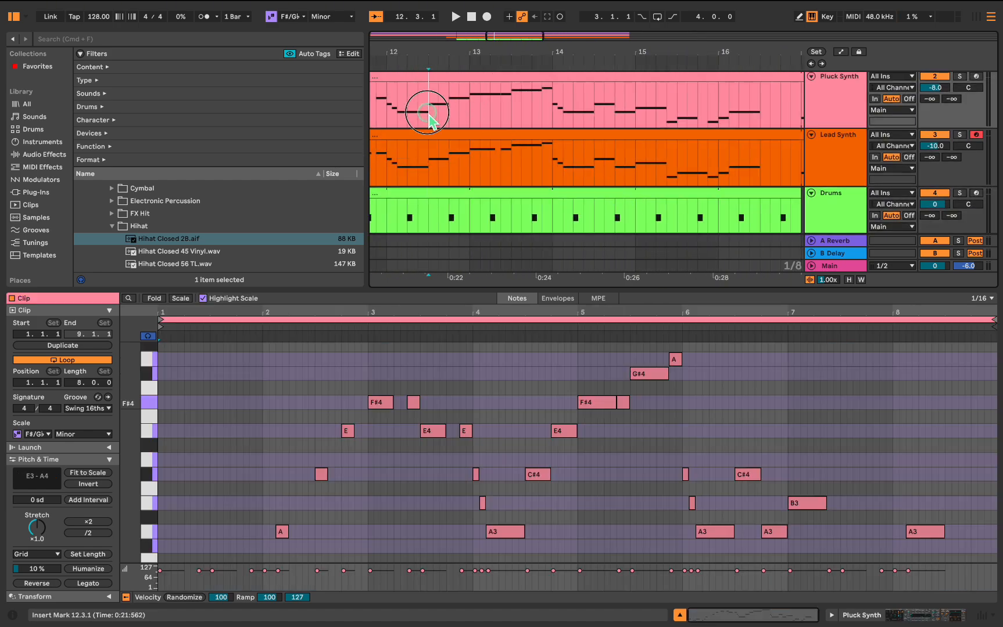
left_click(427, 209)
right_click(428, 216)
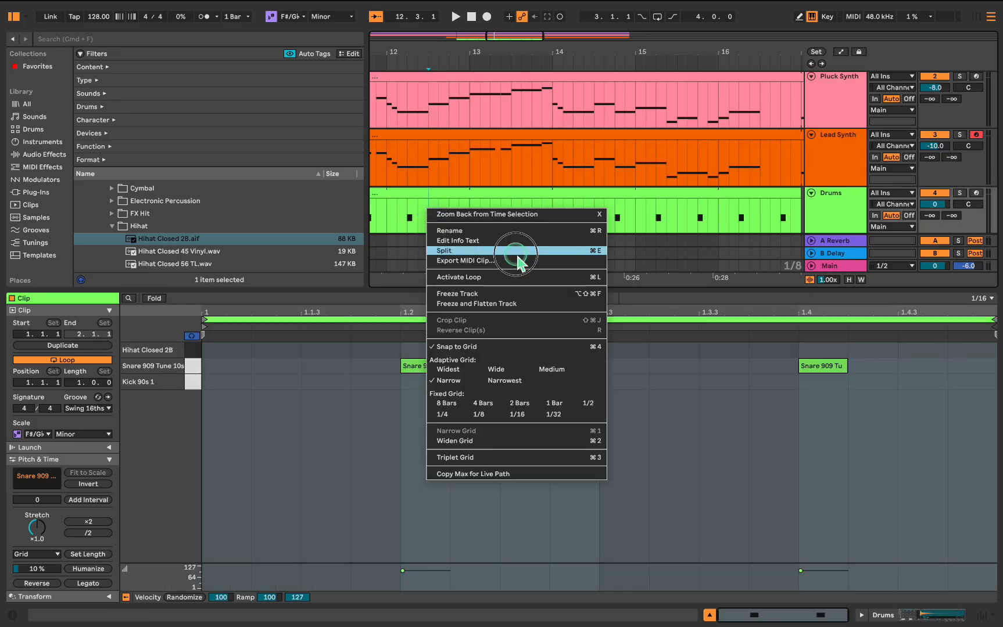
left_click(517, 256)
left_click(647, 199)
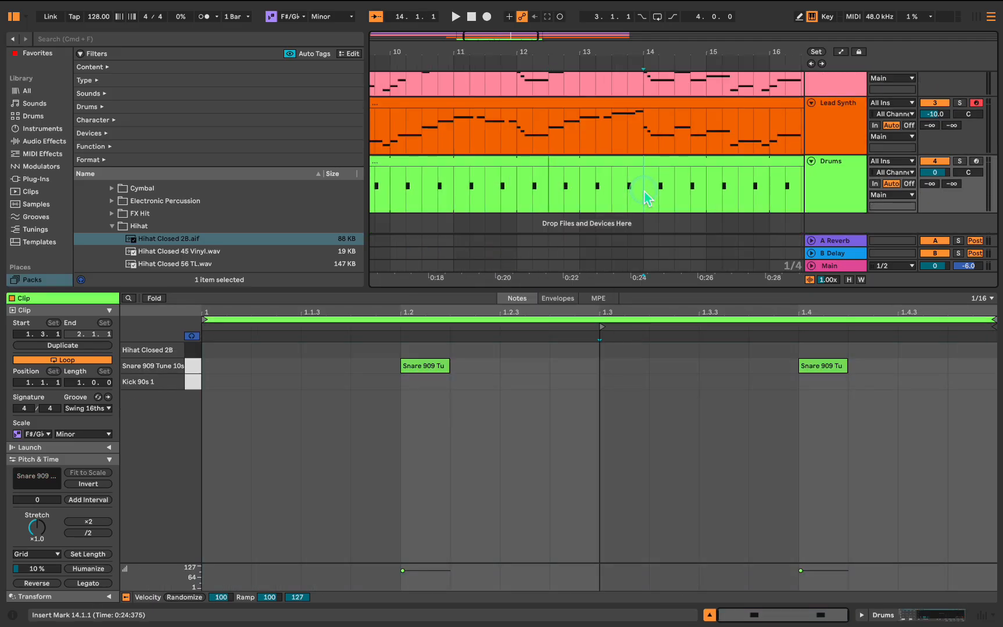
right_click(644, 195)
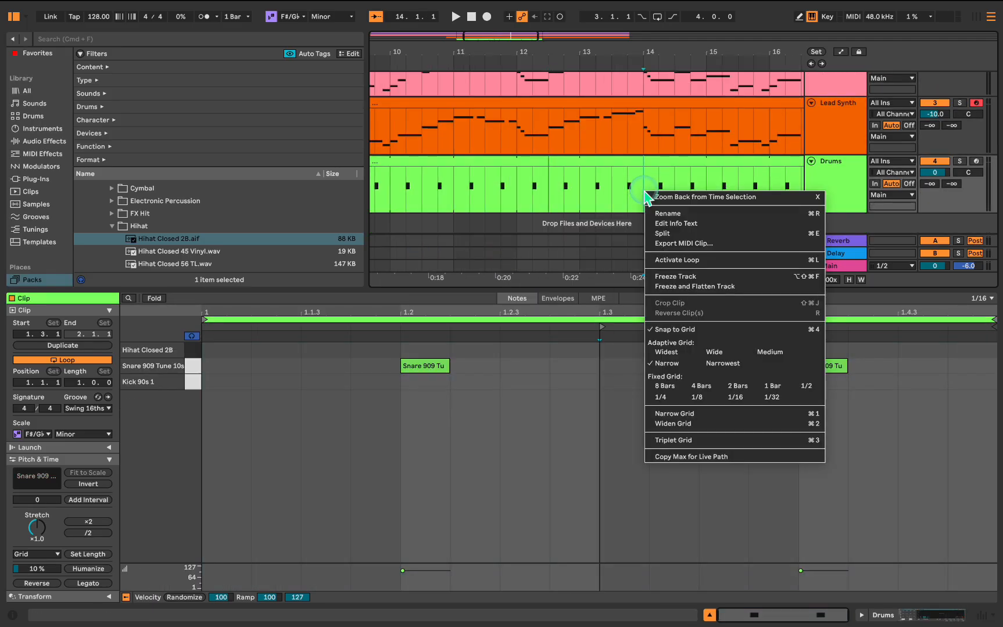
left_click(687, 238)
left_click(582, 161)
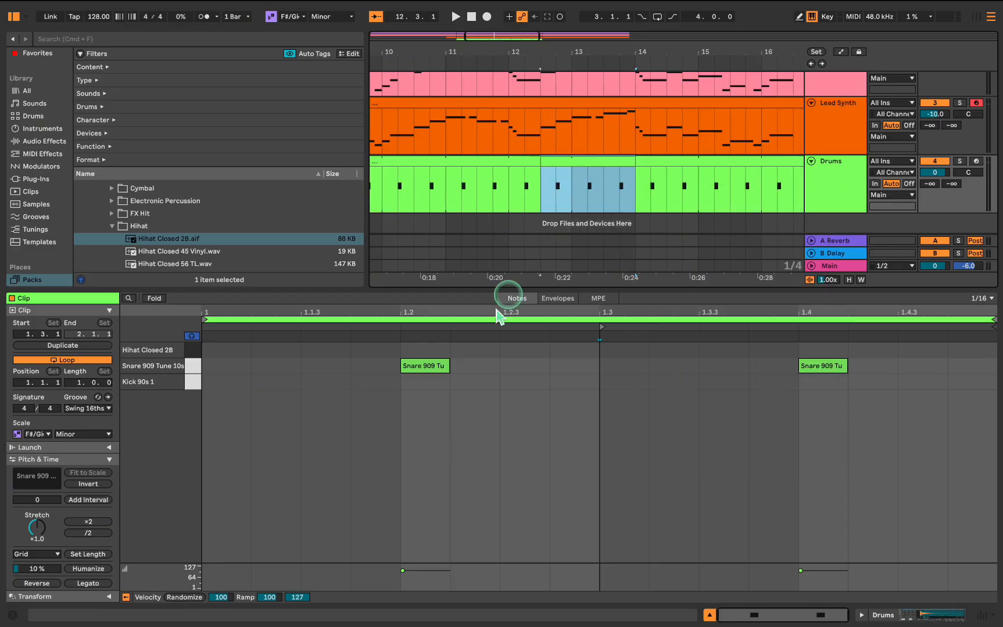
Step: Add sixteenth snare notes on beats 1 and 3 of the Drums segment between 12.3.1 and 14.1.1
left_click(235, 372)
double_click(231, 372)
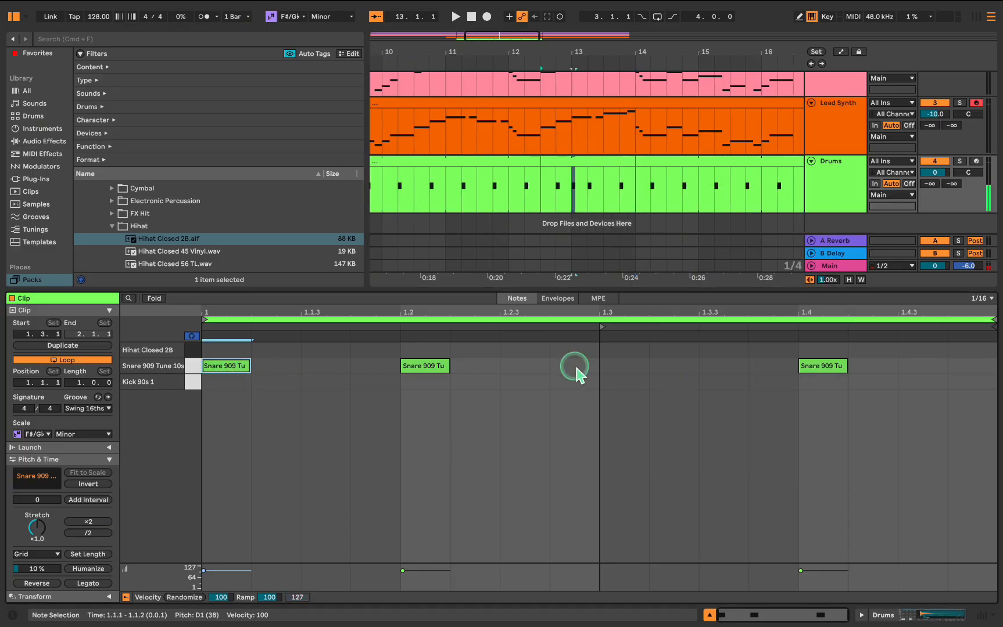
double_click(620, 371)
Step: Fill the Drums segment from bar 14 with sixteenth snare notes on every eighth, and trim the segment's end to 16.3.1
left_click(702, 165)
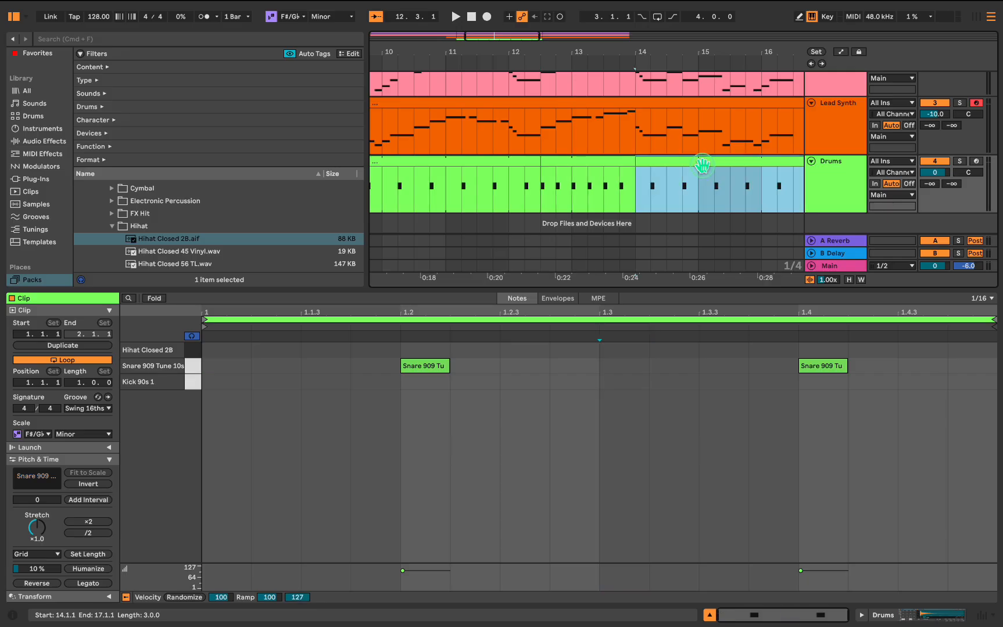
left_click(235, 370)
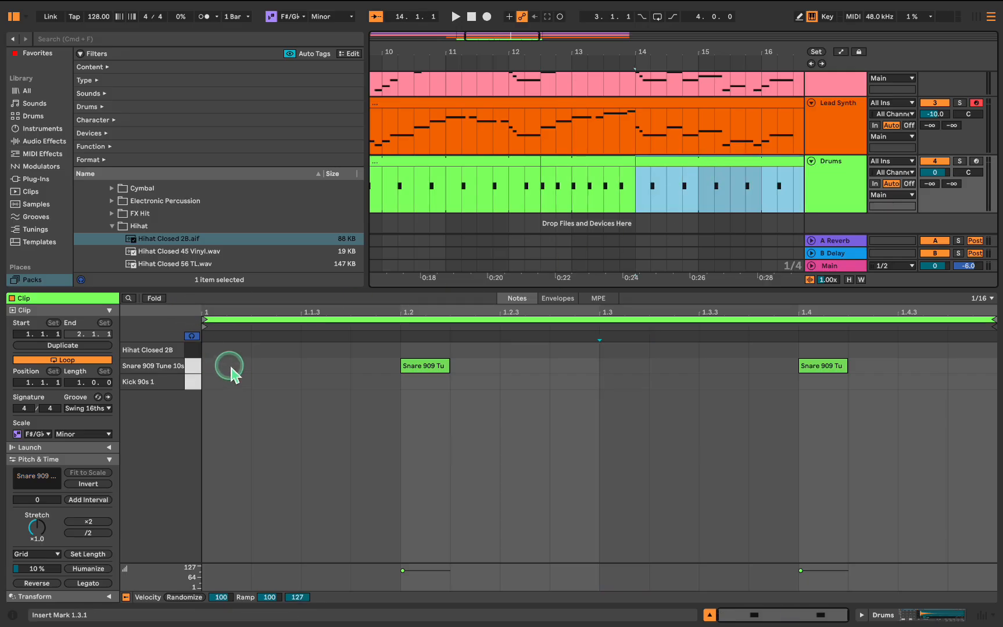
double_click(231, 372)
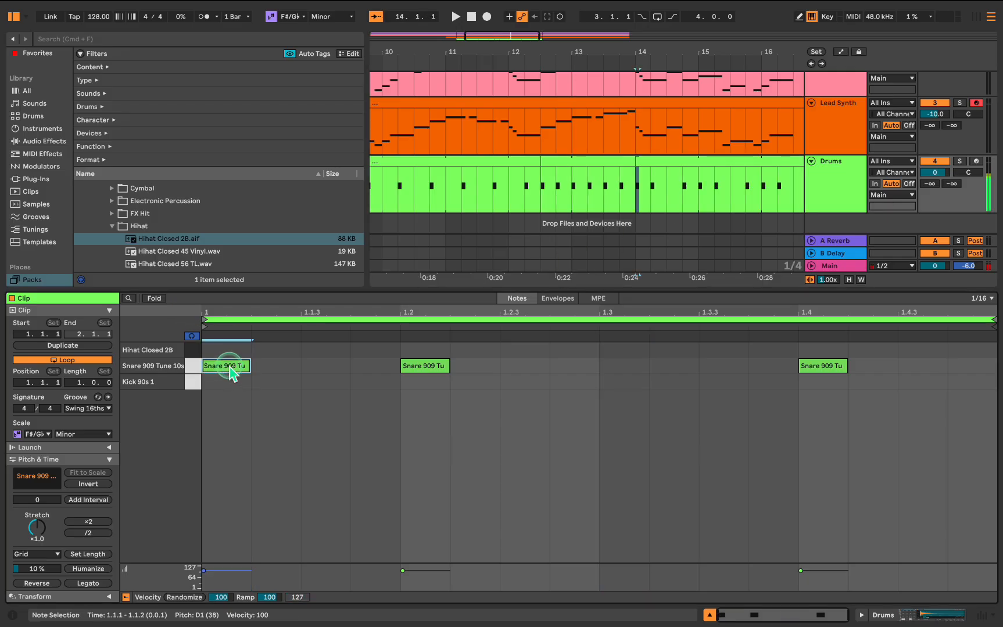
double_click(325, 366)
left_click(520, 370)
double_click(520, 370)
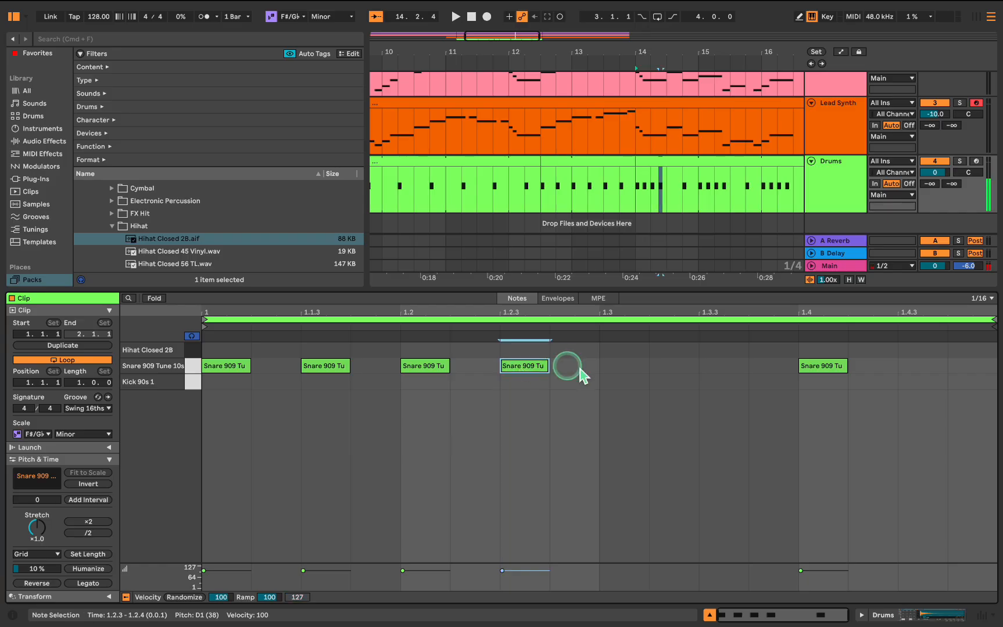
double_click(638, 372)
left_click(735, 371)
double_click(733, 367)
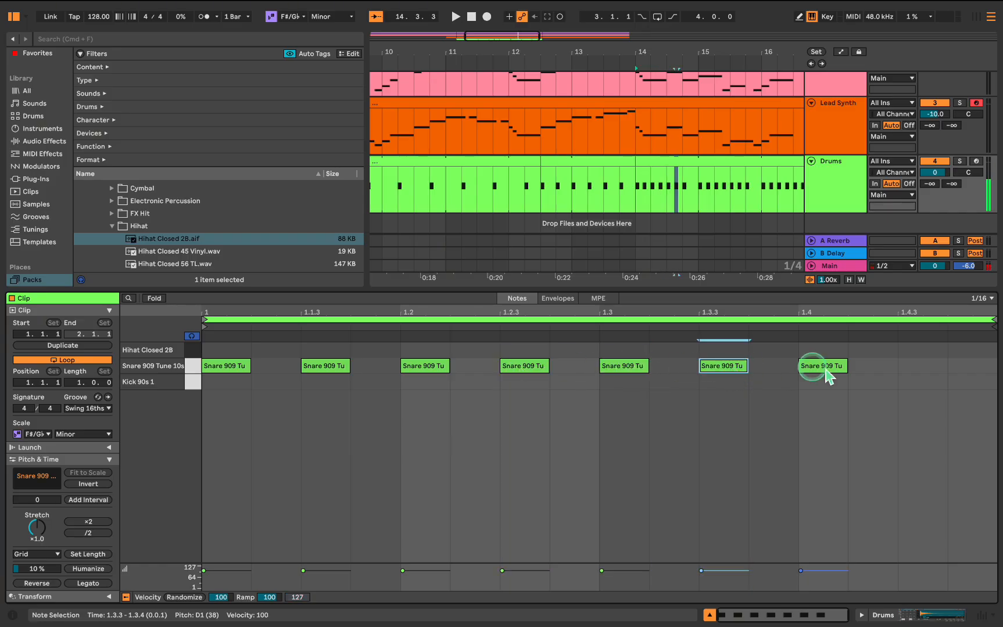
double_click(908, 367)
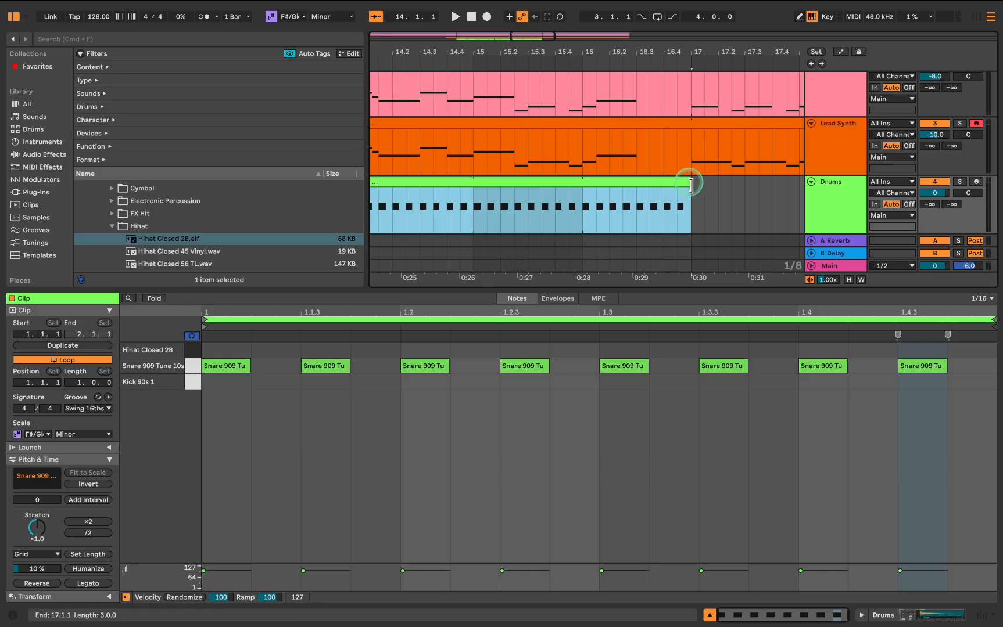
left_click_drag(687, 182, 637, 184)
Step: Shorten the Snare 909 Tune 10s sample's end to just past its audible tail and set Fade Out to 74.1 ms
left_click(904, 618)
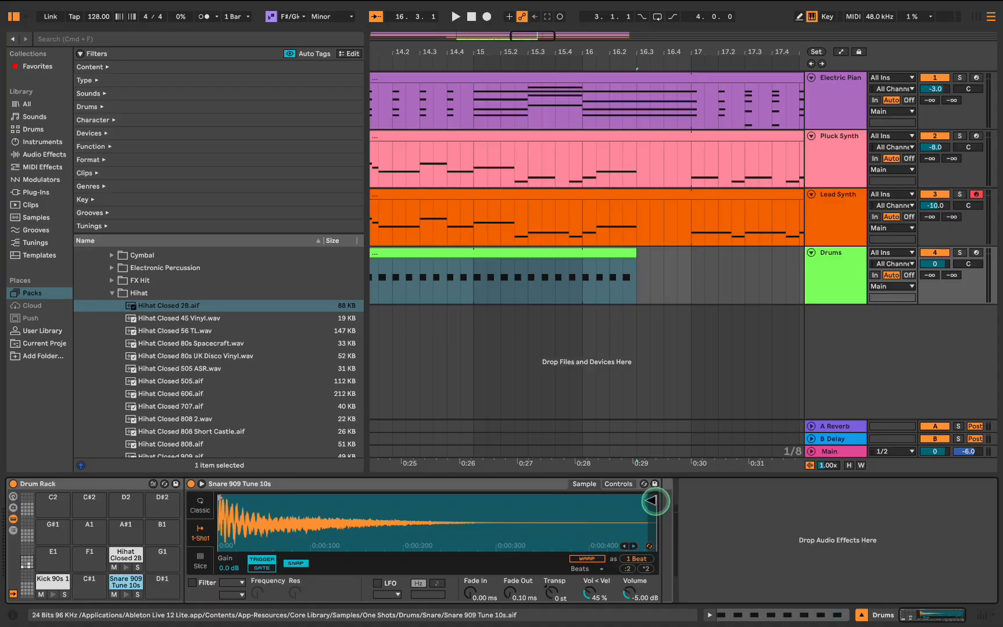
scroll(456, 67, "left", 3)
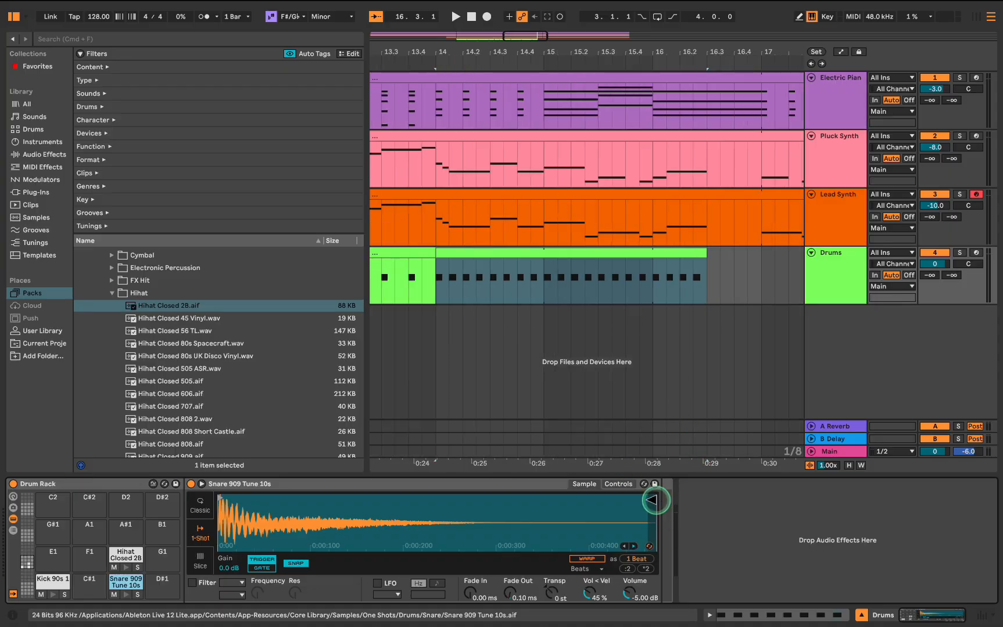
left_click_drag(652, 500, 486, 504)
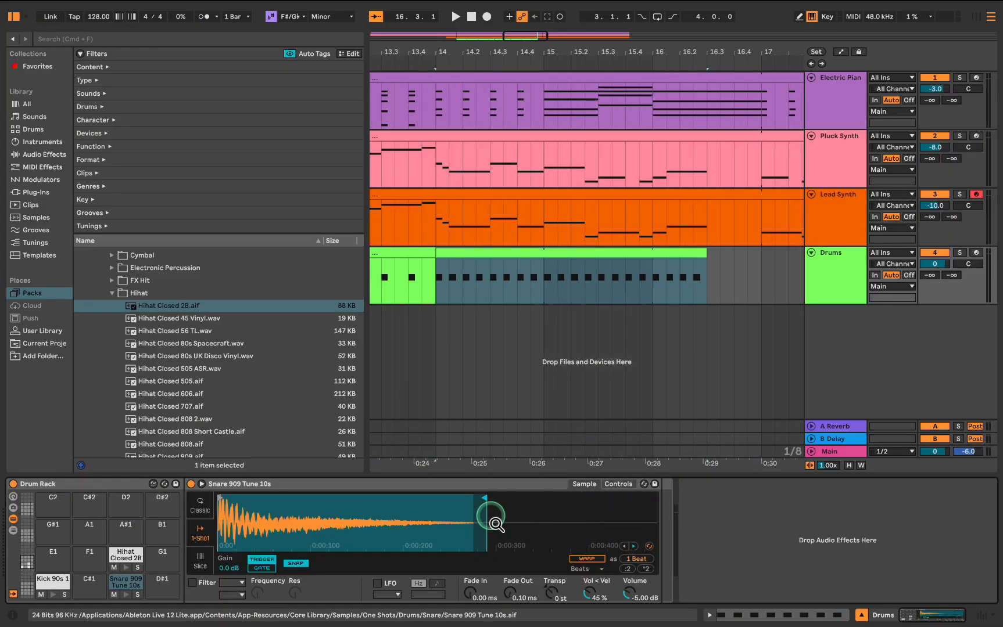
left_click_drag(512, 593, 512, 578)
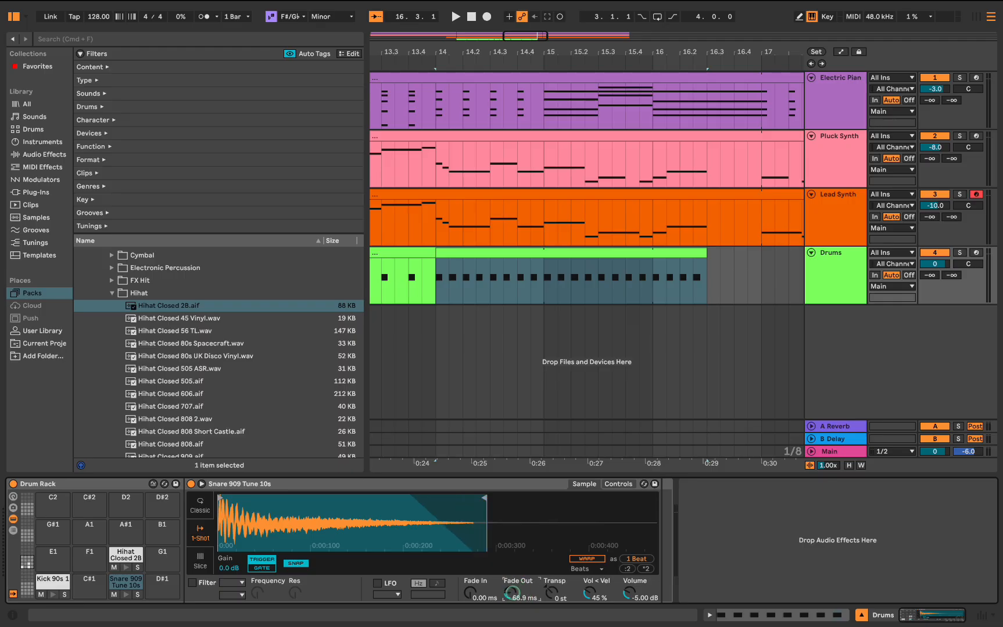
Step: Play back the snare build-up from just before bar 14 into bar 17
left_click(428, 64)
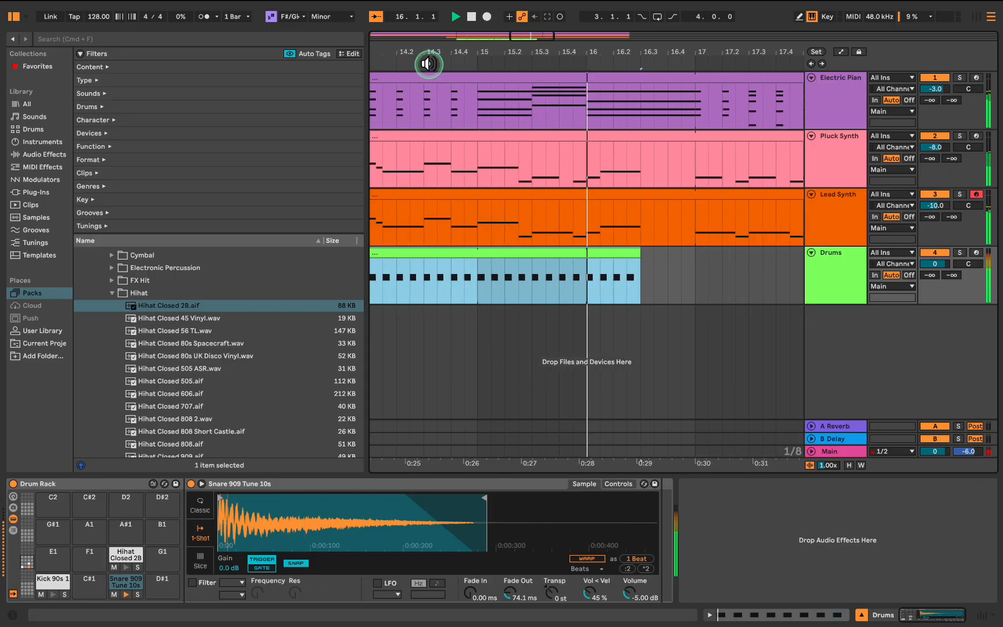
scroll(536, 274, "down", 5)
key("space")
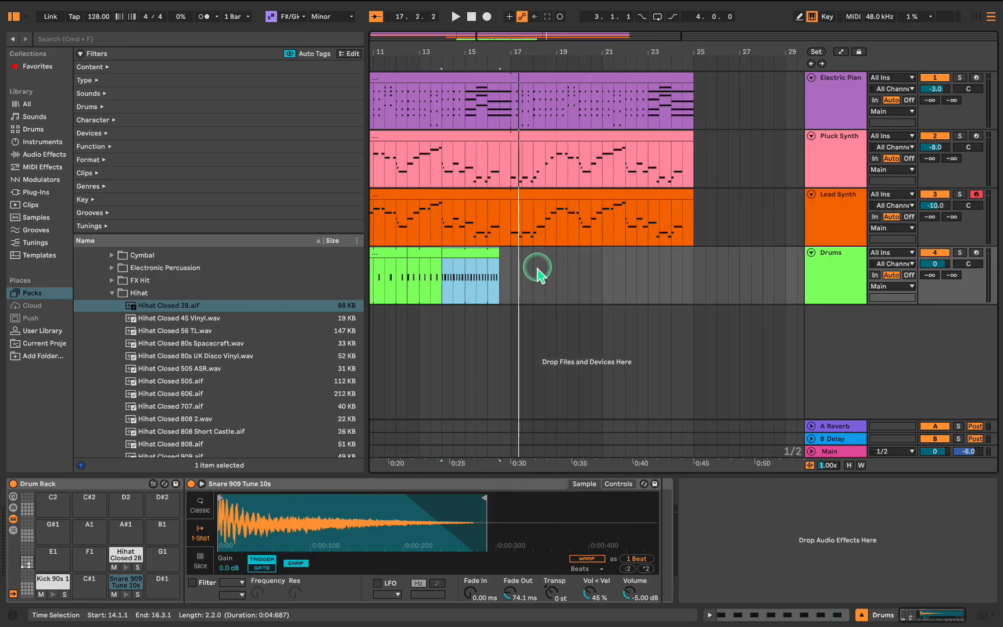
Step: Create an empty eight-bar MIDI clip on the Drums track from bar 17 to bar 25
left_click_drag(514, 278, 695, 285)
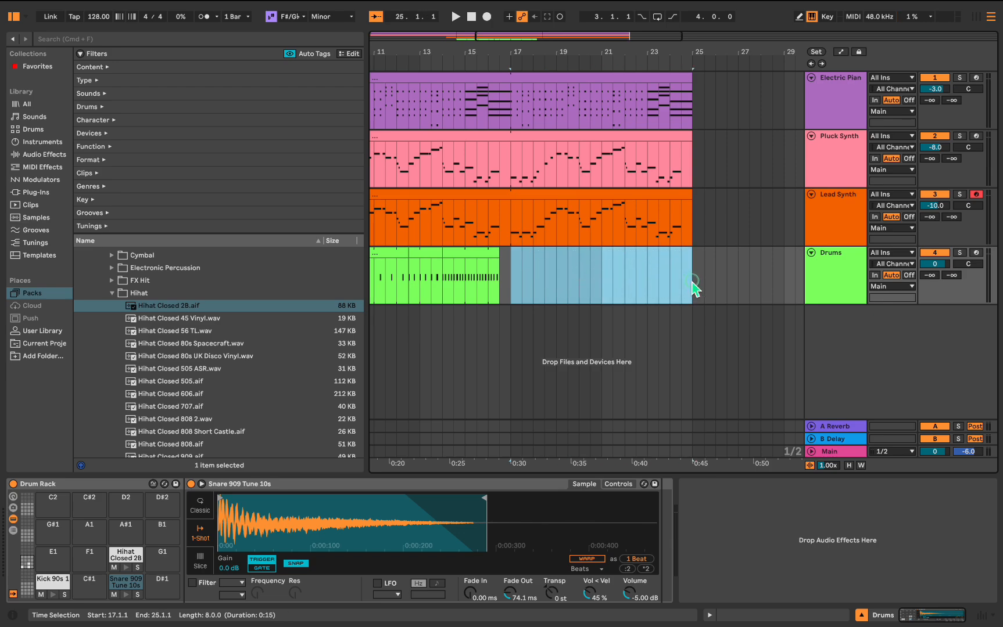
right_click(524, 276)
left_click(604, 376)
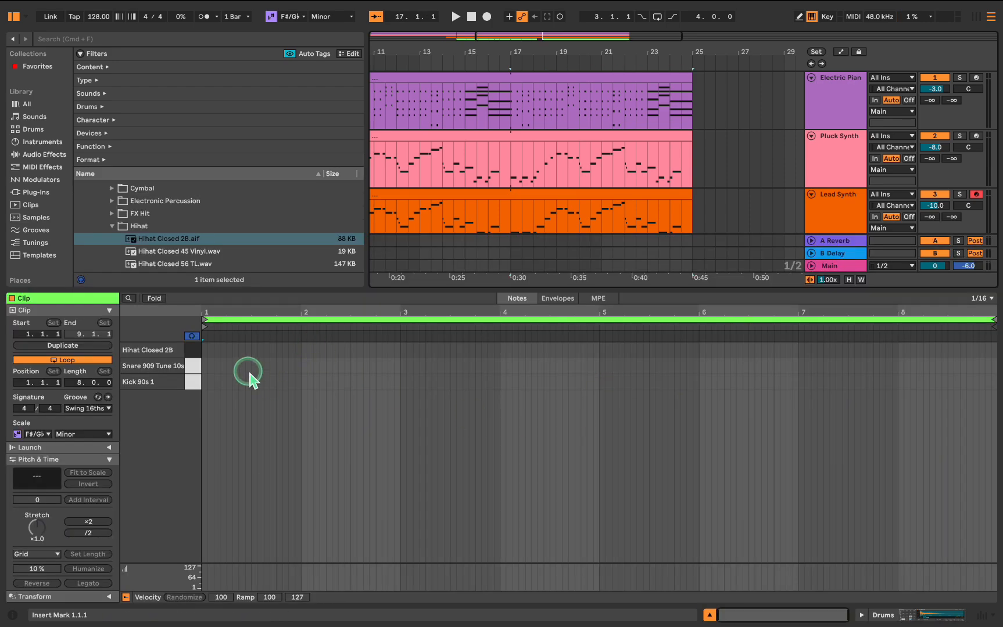
Step: Add eighth-length kick notes on all four beats and hi-hat notes on the offbeats in the clip's first bar
key("plus")
key("plus")
key("plus")
key("plus")
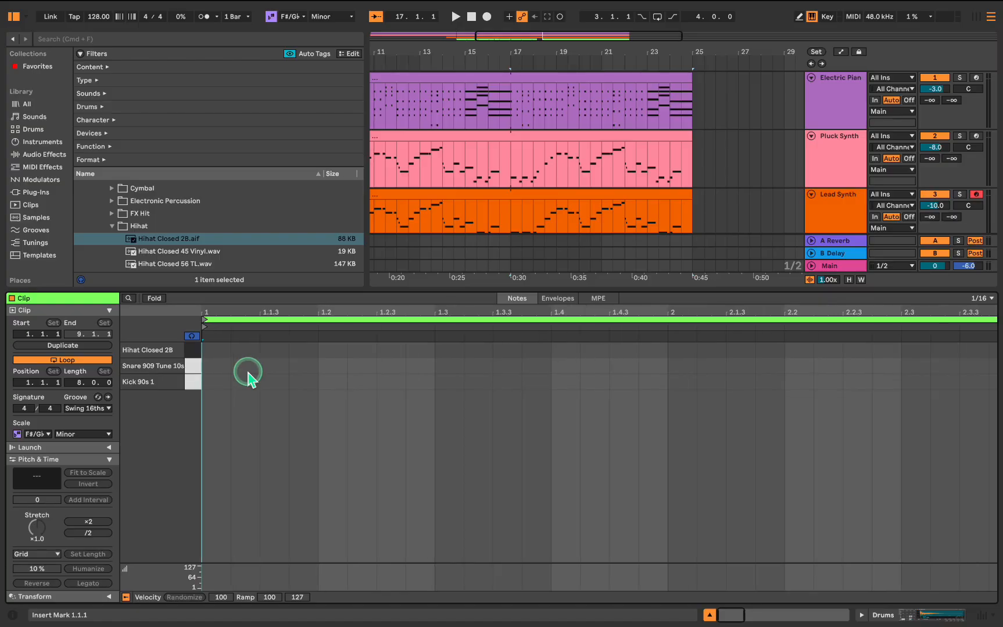
key("minus")
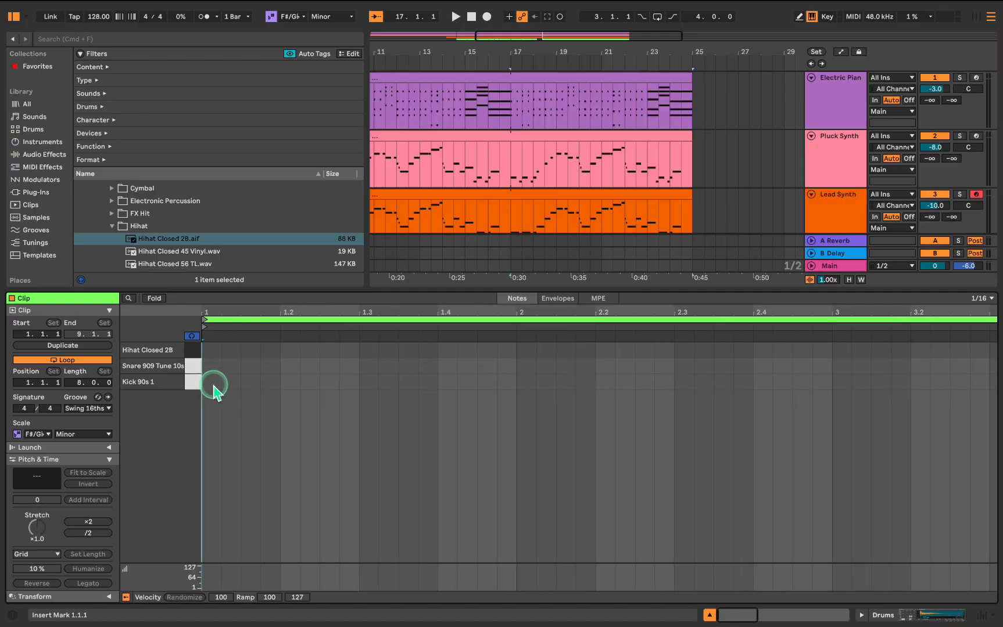
double_click(213, 383)
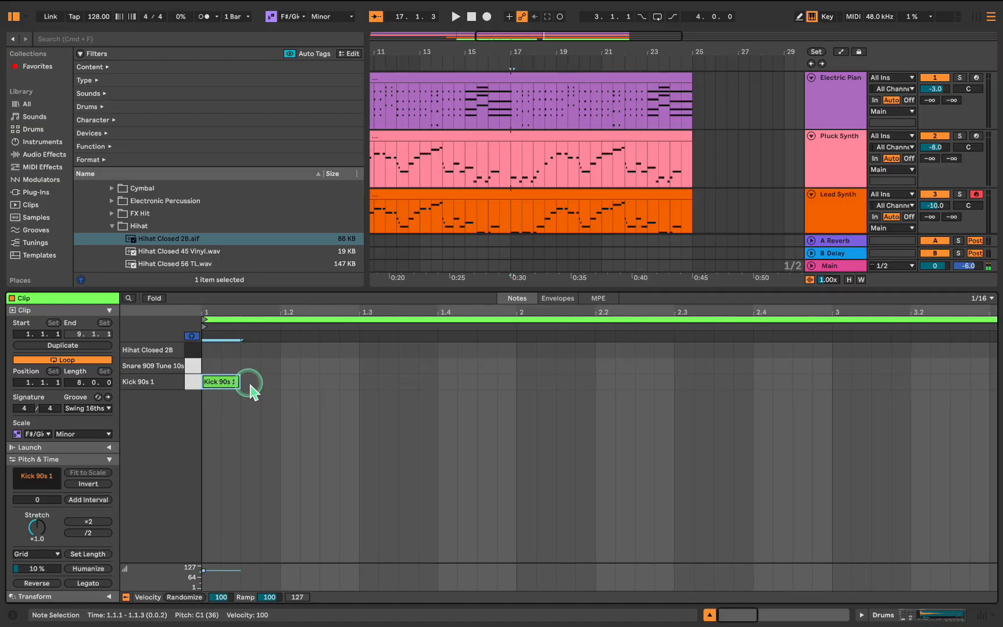
left_click(253, 352)
double_click(253, 352)
mouse_move(261, 352)
left_mouse_down()
mouse_move(347, 358)
mouse_move(390, 380)
mouse_move(426, 356)
mouse_move(466, 379)
left_mouse_up()
double_click(291, 382)
double_click(329, 350)
double_click(370, 383)
double_click(406, 352)
double_click(447, 382)
left_click(486, 353)
double_click(486, 353)
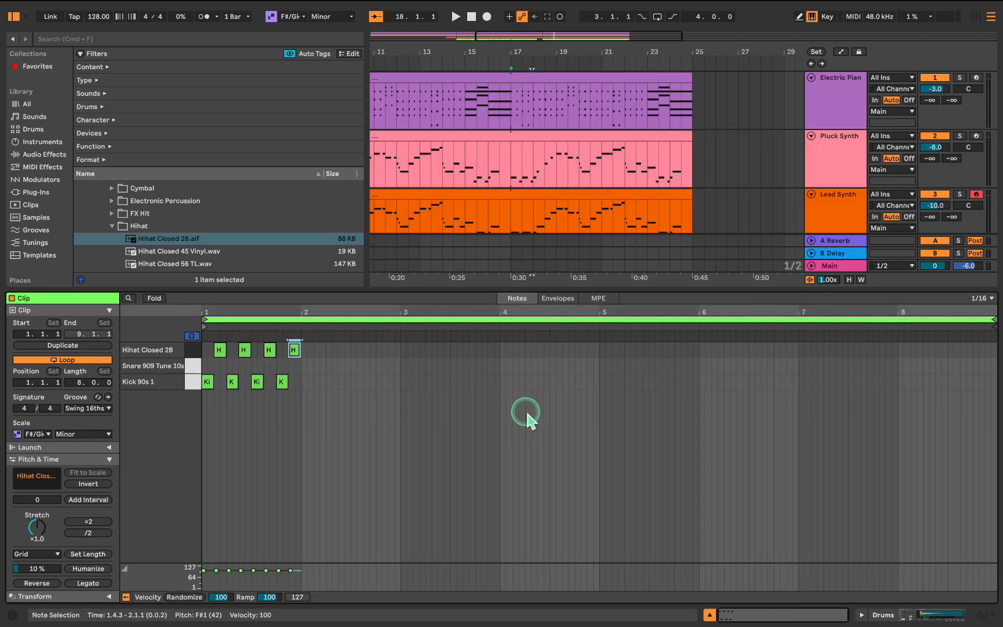
Step: Set the new Drums clip's loop length to one bar and play the arrangement from bar 17
left_click_drag(995, 320, 301, 365)
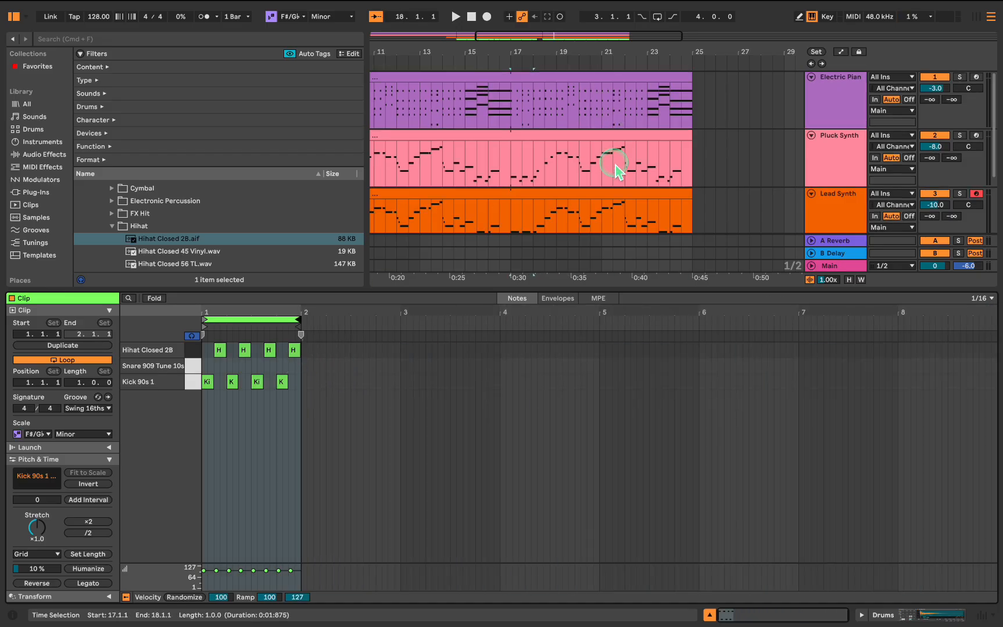
scroll(616, 168, "down", 4)
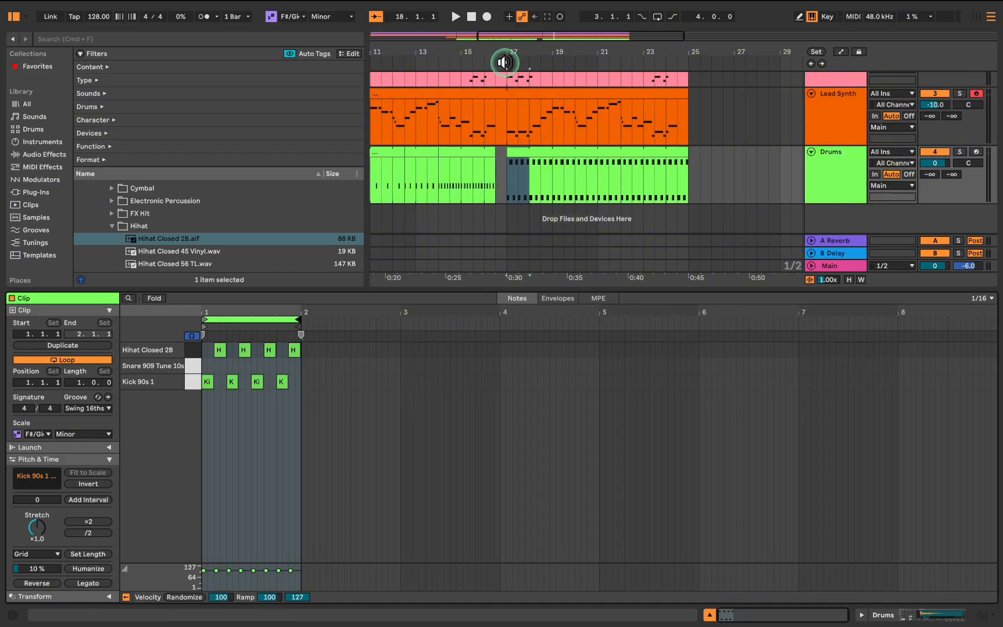
key("space")
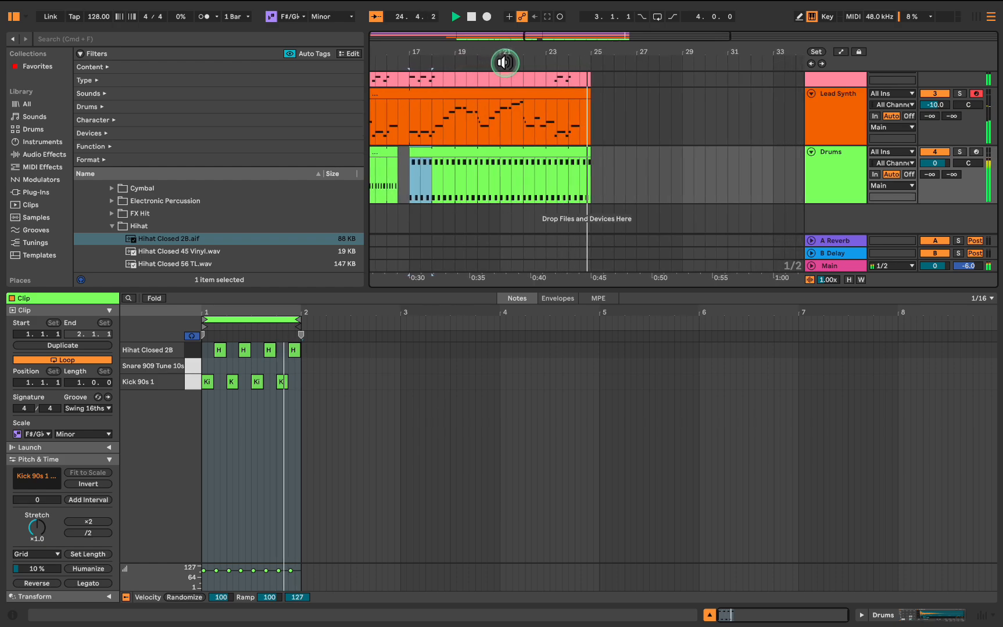
key("space")
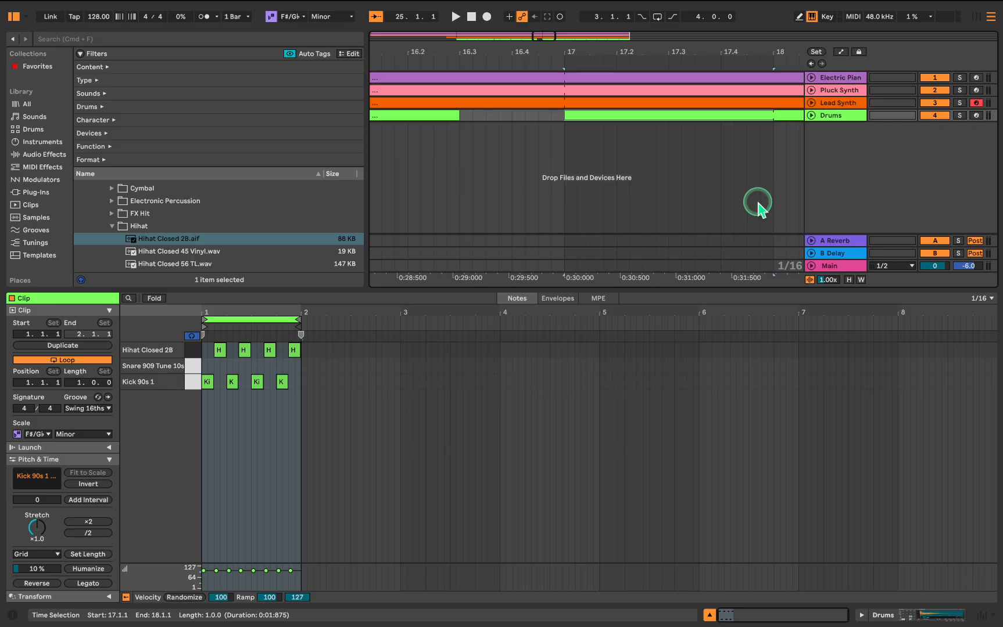
Step: Insert a new MIDI track below Drums and create an empty MIDI clip on it from 16.3.1 to 17.1.1
right_click(818, 143)
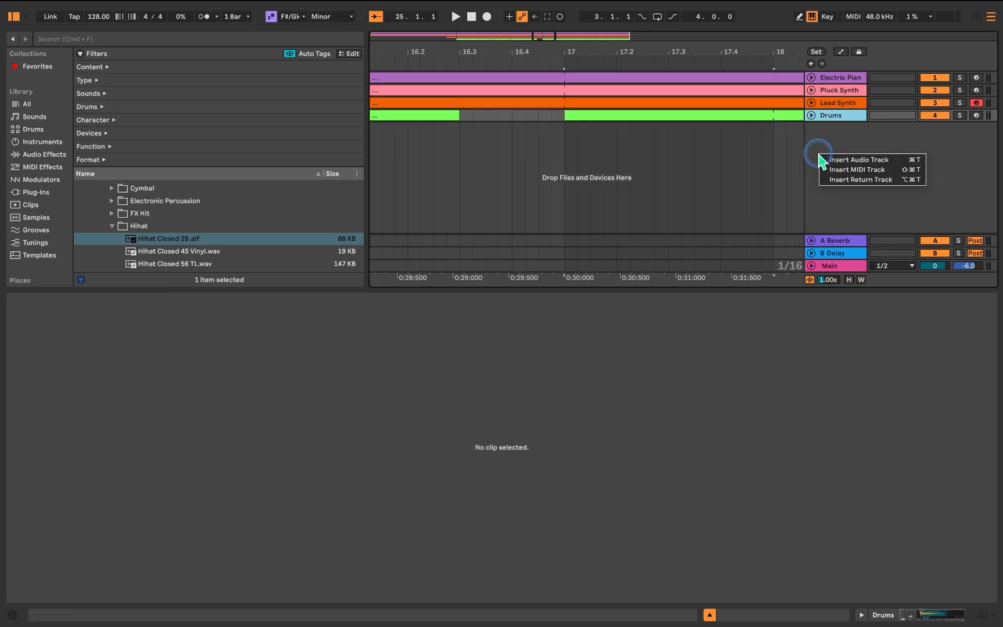
left_click(877, 170)
left_click(563, 170)
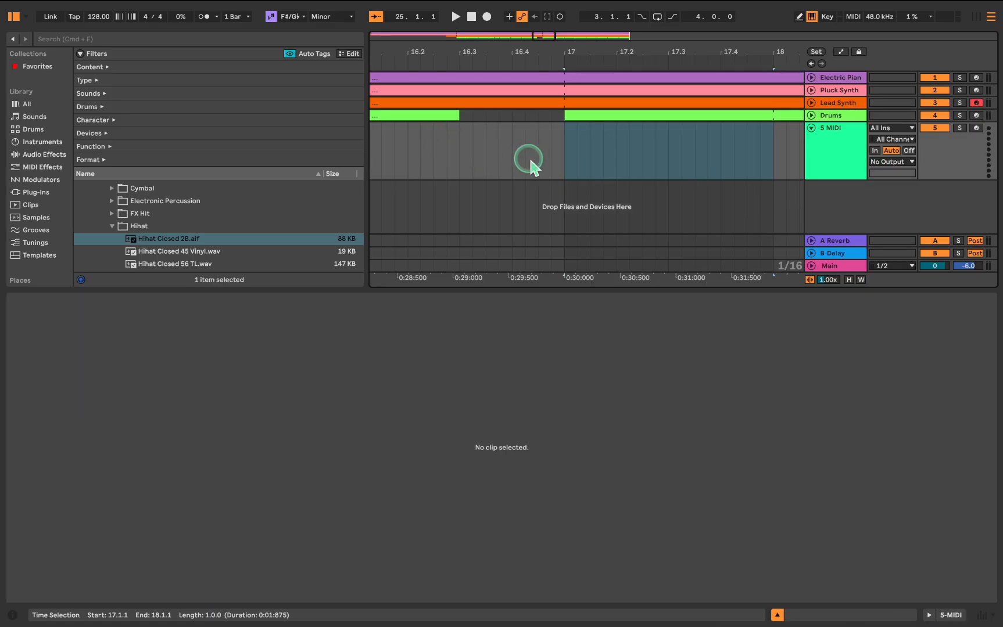
left_click_drag(459, 157, 568, 166)
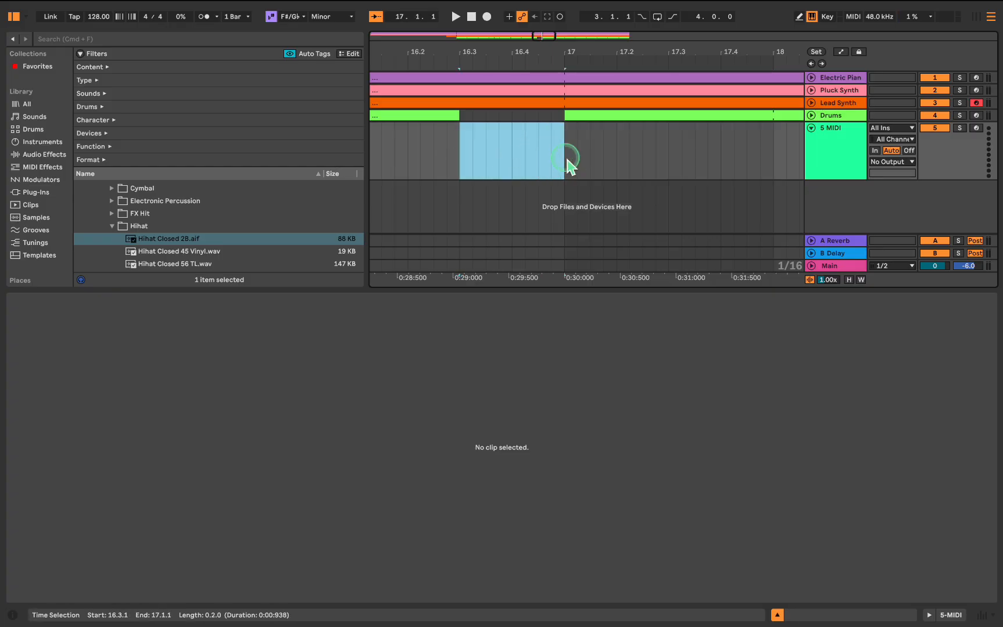
right_click(487, 157)
left_click(570, 245)
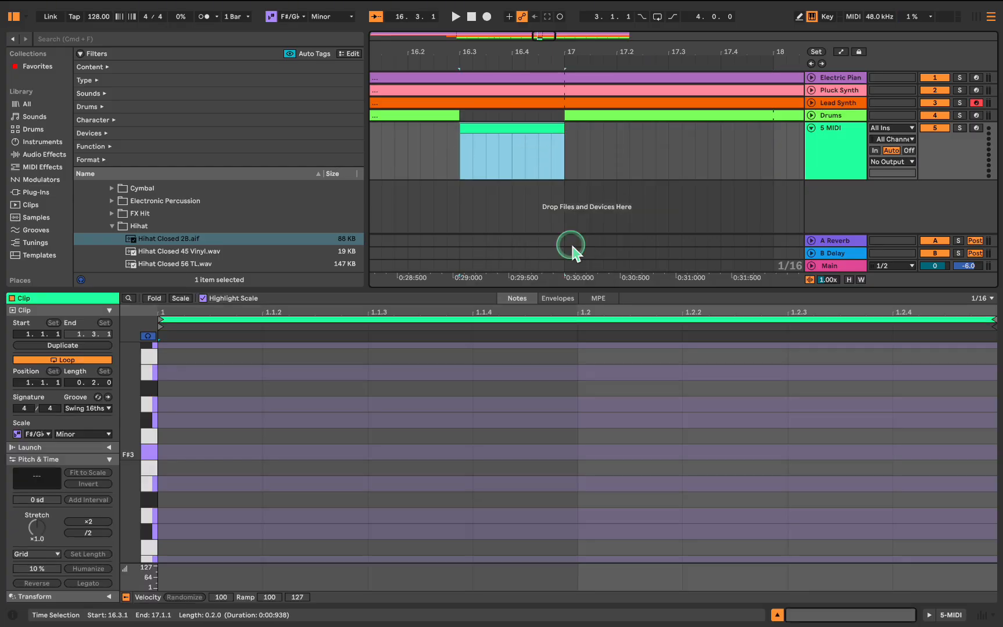
Step: Find the Euphoria Lead.adv preset by searching for "euphoria" and load it onto the new MIDI track
left_click(93, 39)
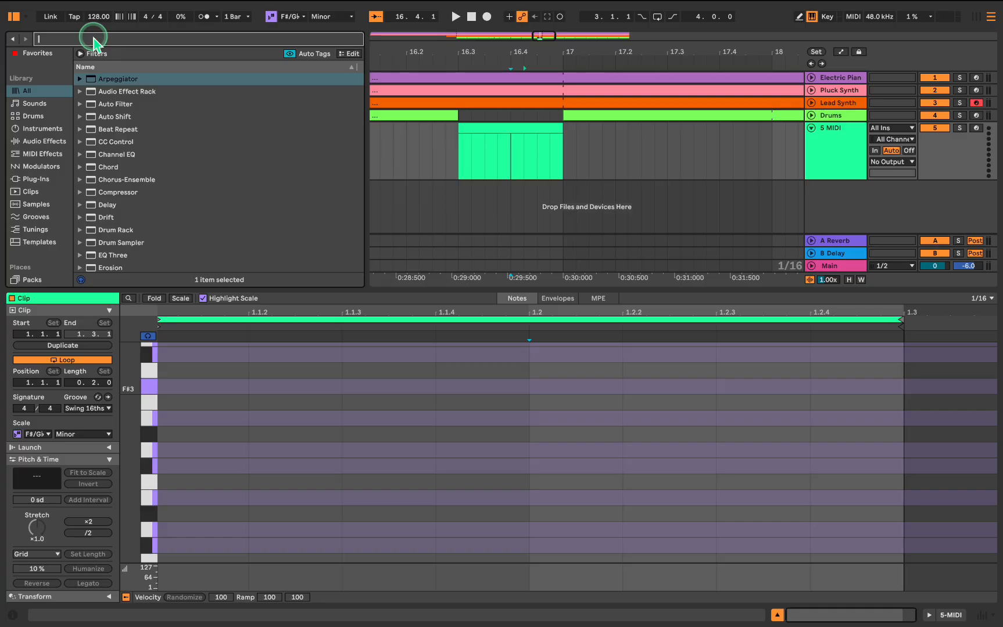
type("euphoria")
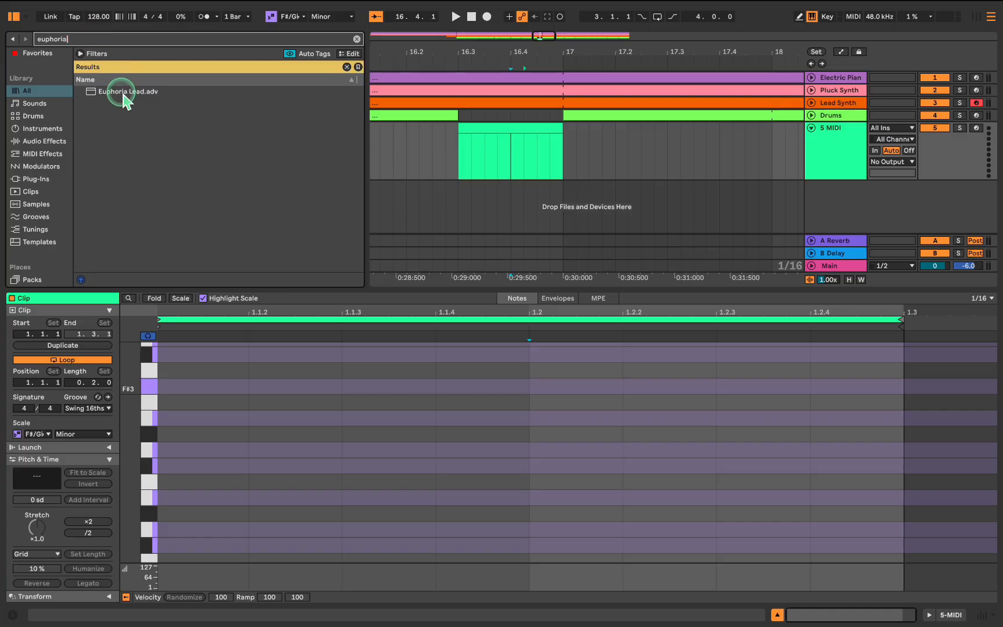
left_click_drag(125, 100, 470, 137)
right_click(826, 142)
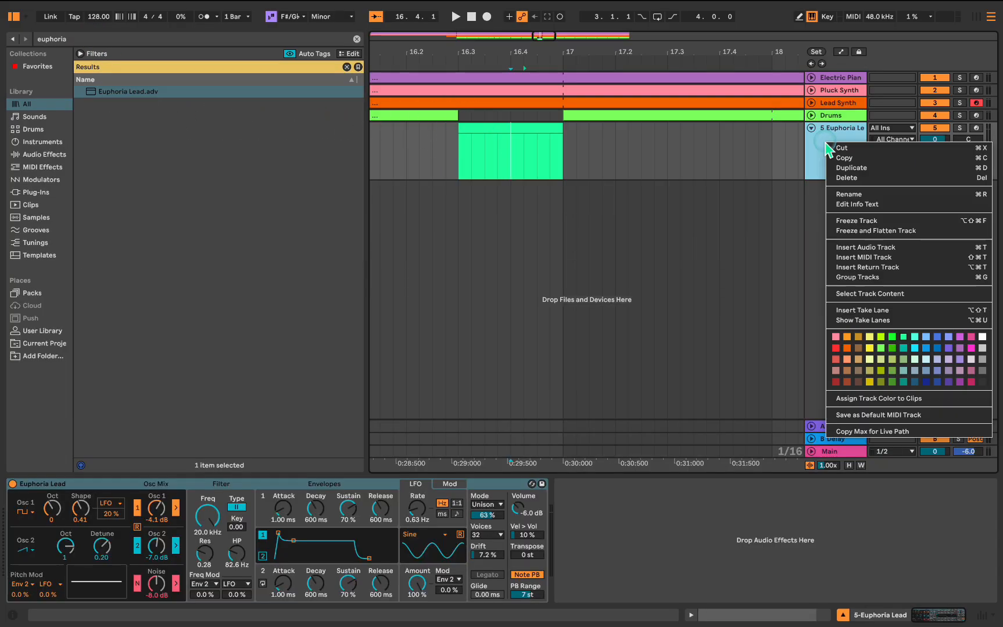
left_click(885, 196)
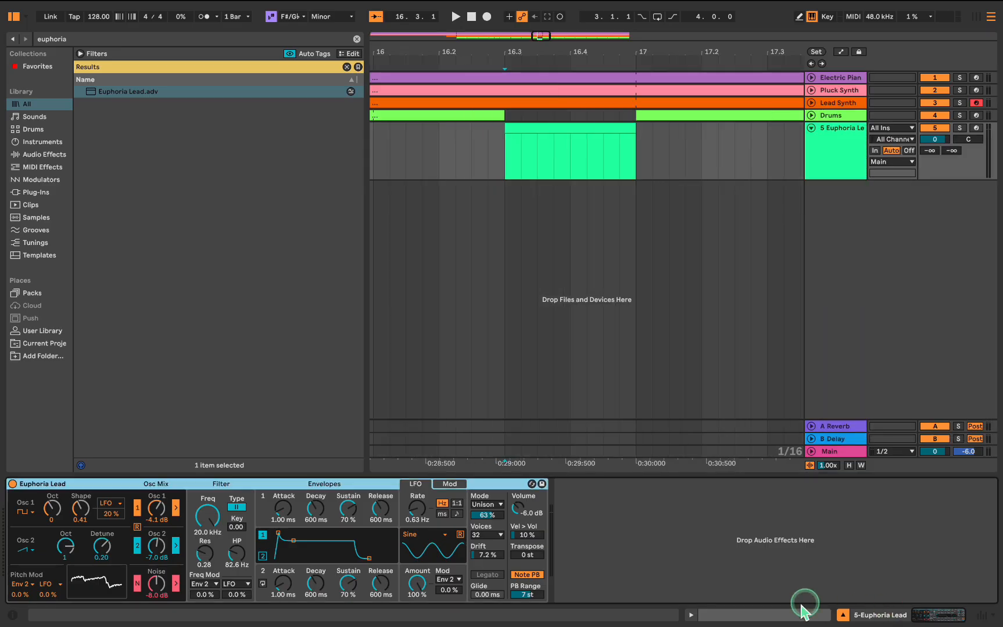
Step: Paste two A2/A3 and two G#2/G#3 sixteenth-note octave pairs into the Euphoria Lead clip and play back the fill
left_click(786, 612)
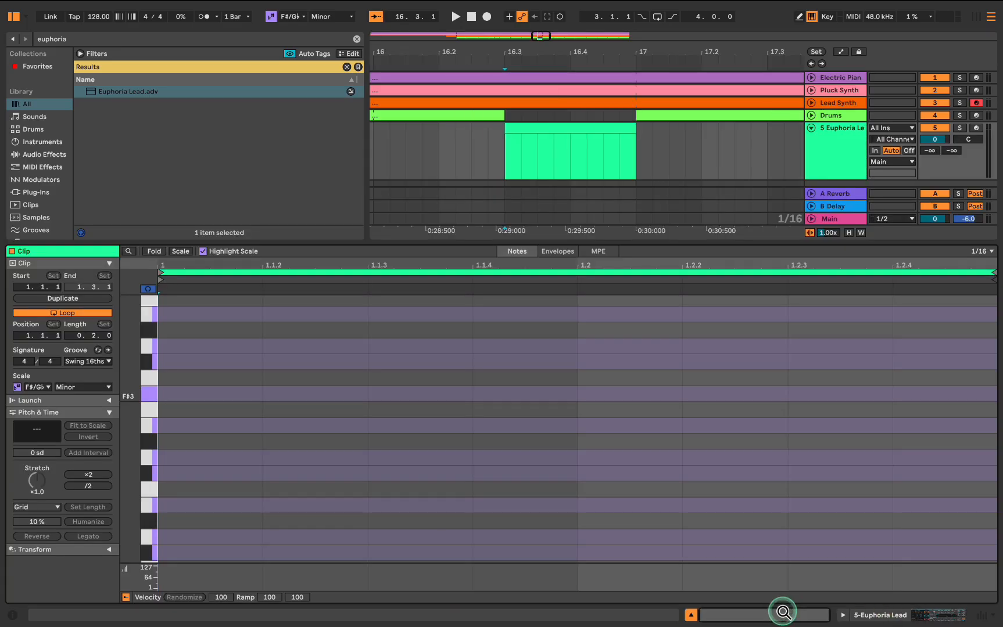
key("ctrl+v")
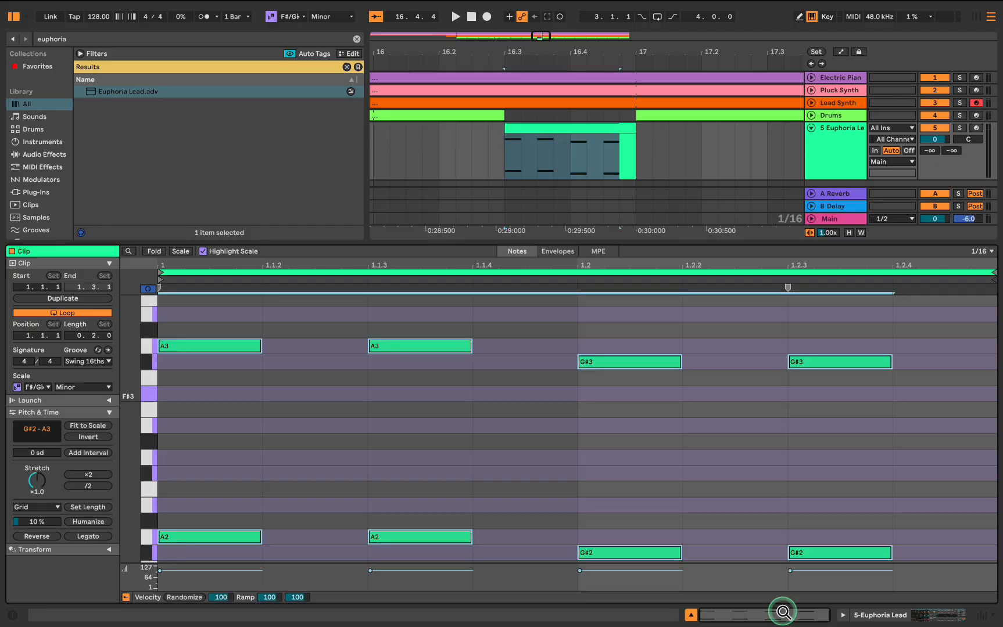
left_click(446, 62)
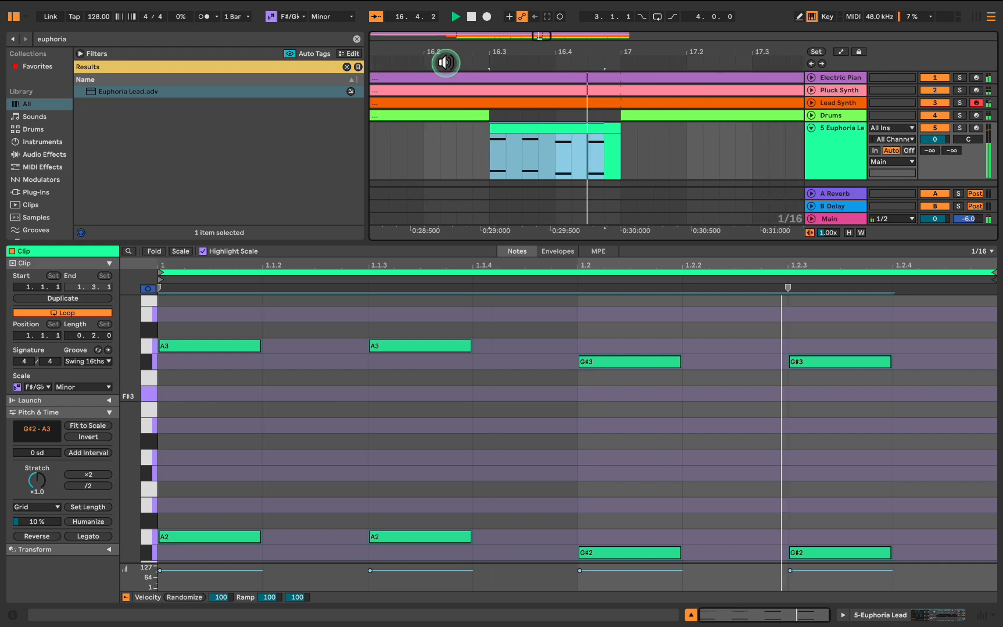
key("space")
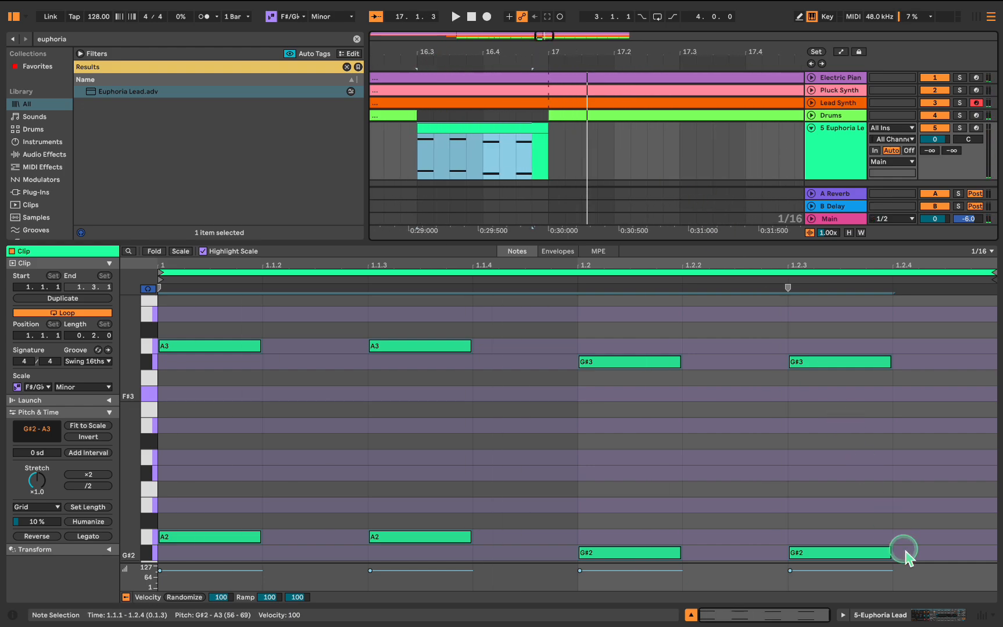
Step: Set the Euphoria Lead's oscillator 1 octave to 1, and oscillator 2 to octave 0 with the same waveform as oscillator 1
left_click(894, 616)
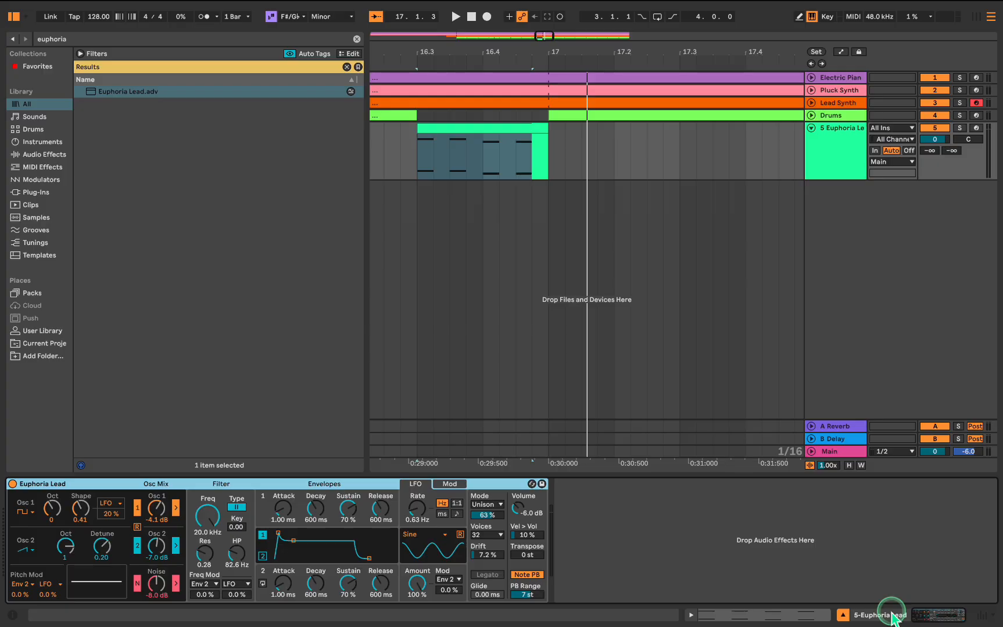
left_click(51, 509)
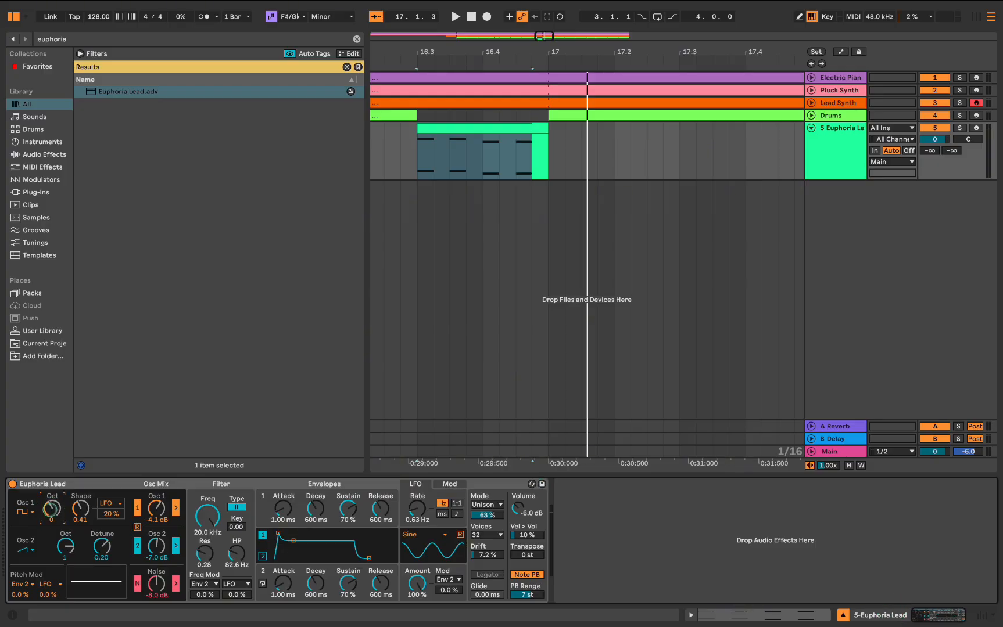
left_click(69, 550)
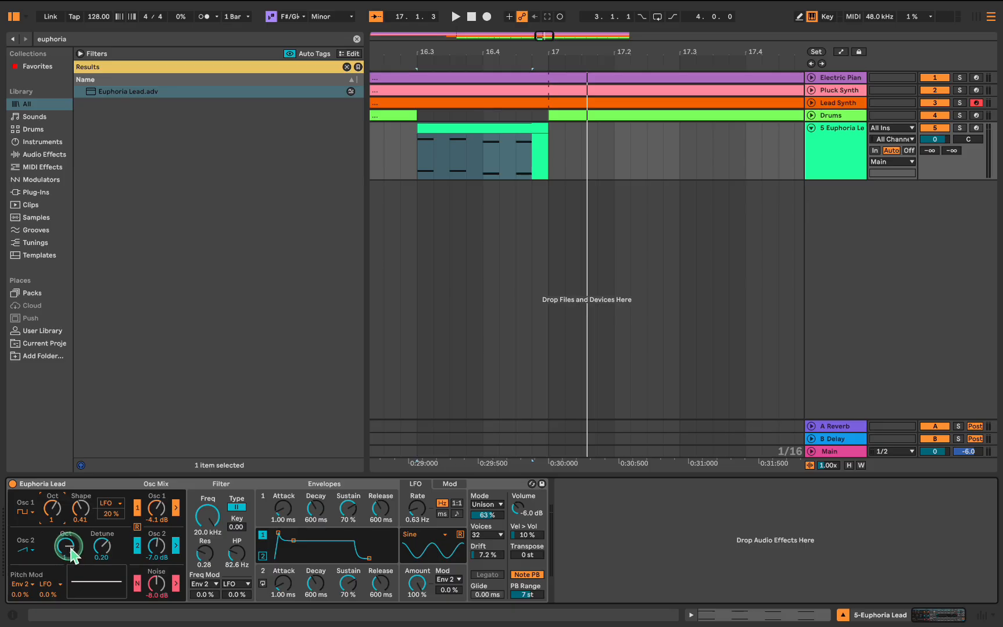
left_click(27, 549)
left_click(34, 601)
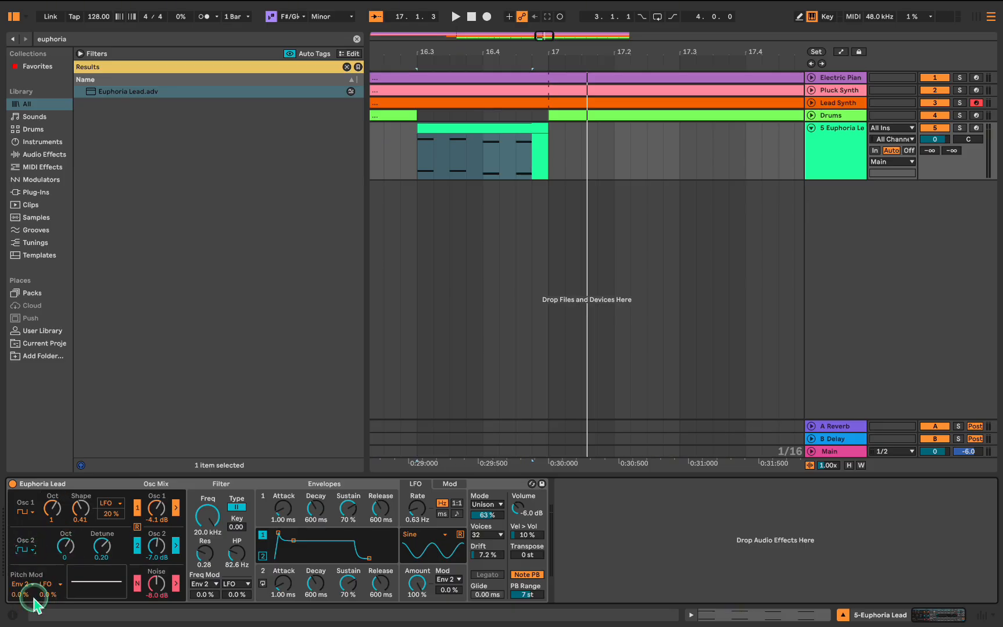
Step: Find the Reverb effect, add it after the Euphoria Lead device and set its Dry/Wet to 40%
left_click(97, 42)
type("reverb")
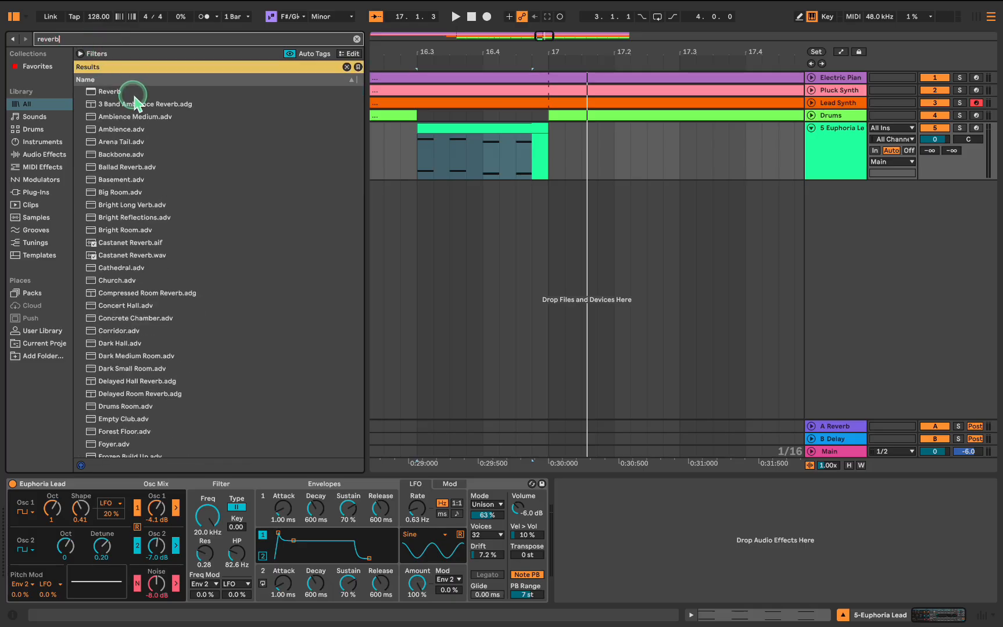
left_click_drag(113, 91, 586, 493)
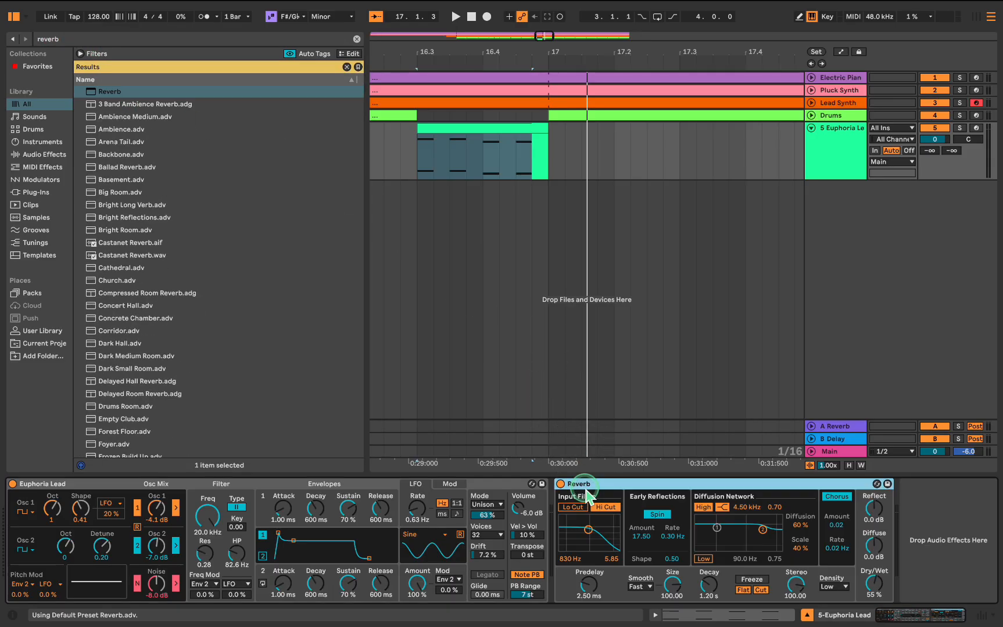
left_click_drag(873, 594, 873, 597)
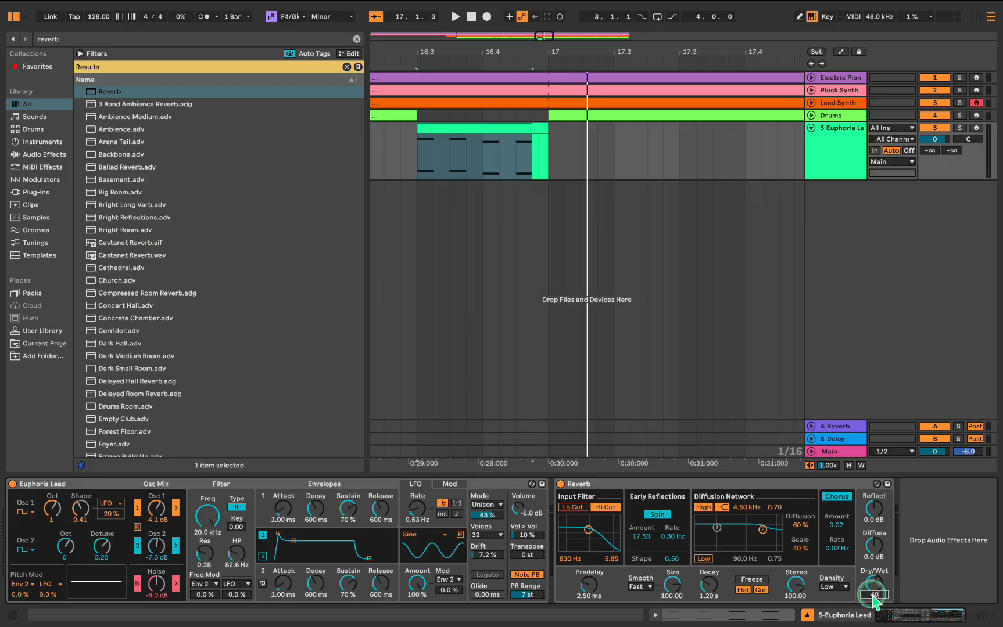
Step: Rename the Euphoria Lead track as Synth Stabs
left_click(837, 145)
right_click(835, 145)
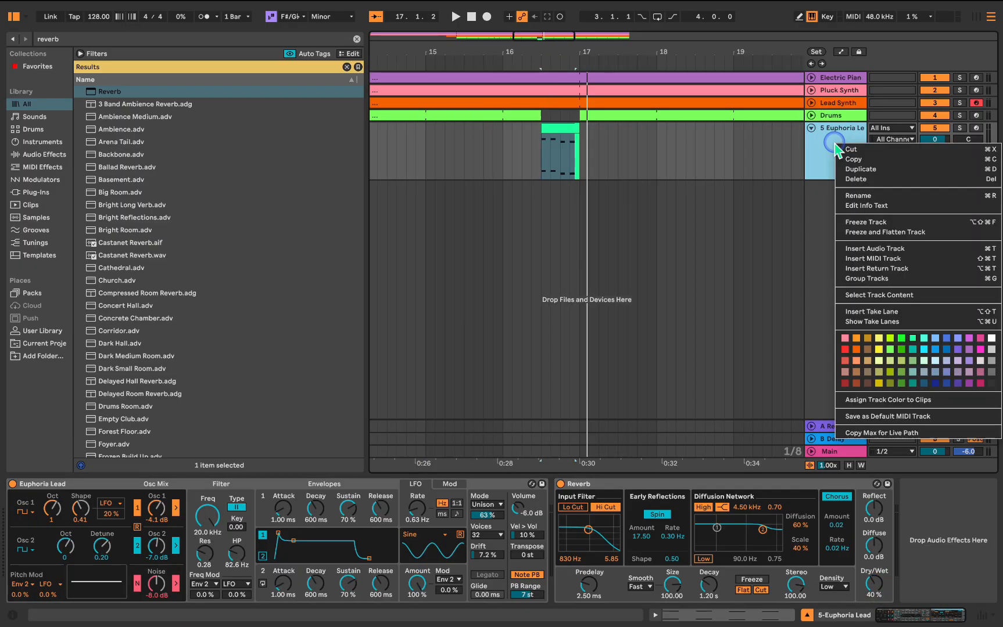
left_click(910, 198)
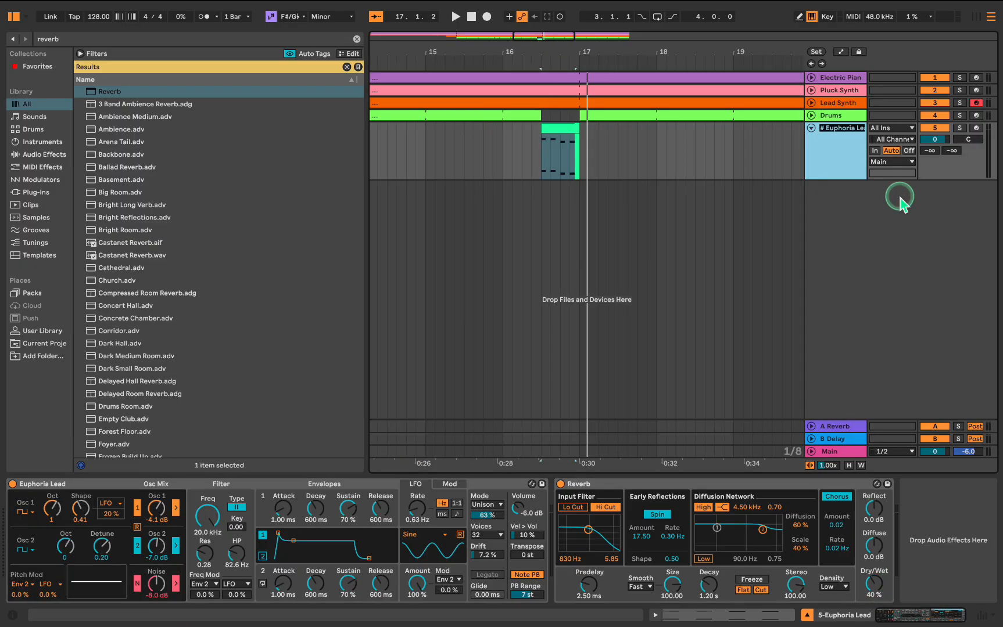
type("Synth Stabs")
key("Return")
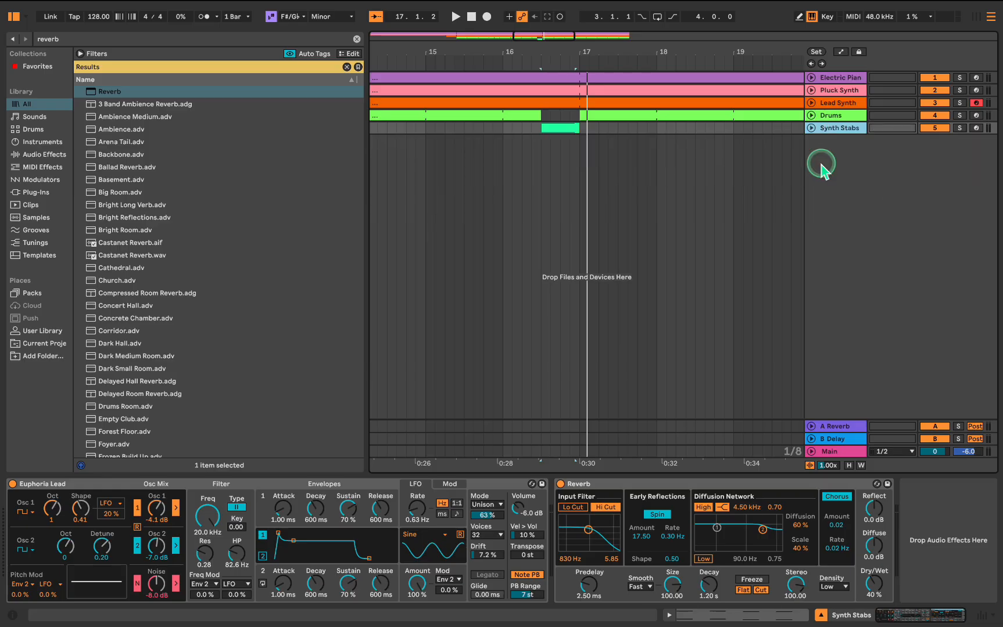
Step: Insert an audio track below Synth Stabs, place Riser Whoosh Up.wav on it at bar 15 and set the track volume to -5.1 dB
right_click(822, 169)
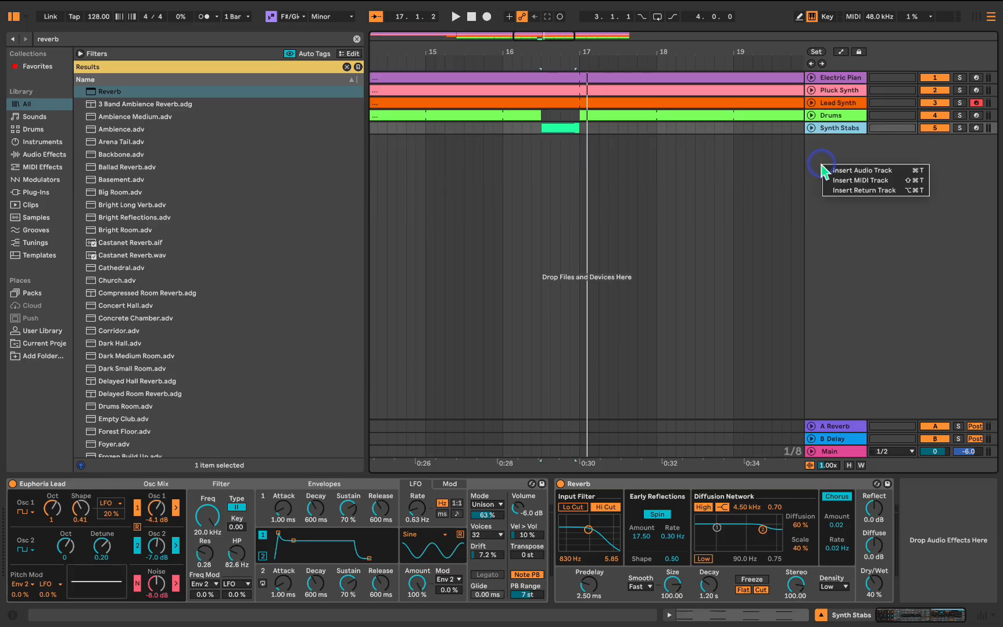
left_click(859, 168)
left_click(173, 40)
key("BackSpace")
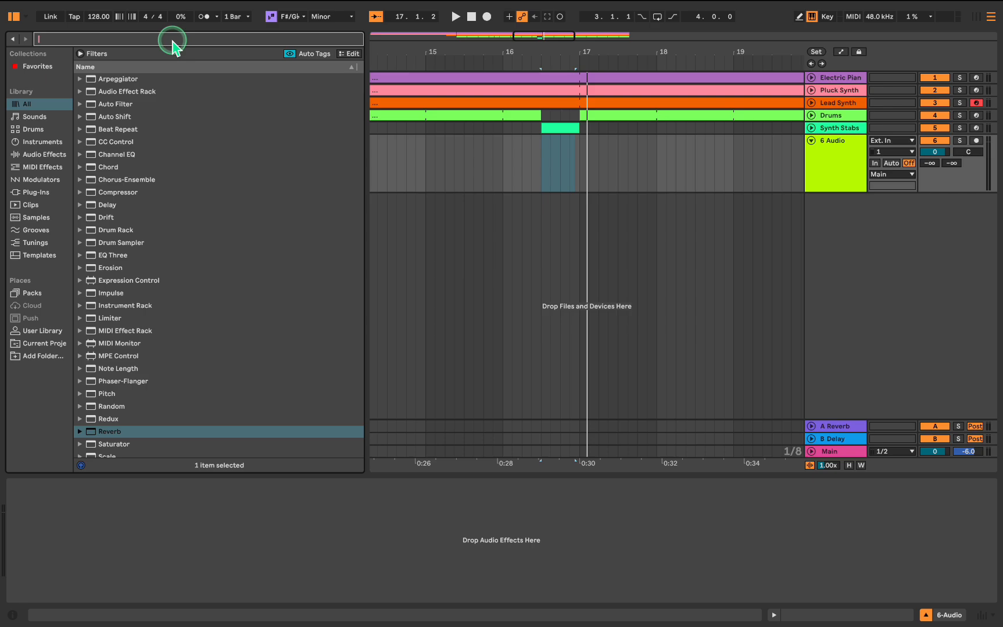
type("riser whoo")
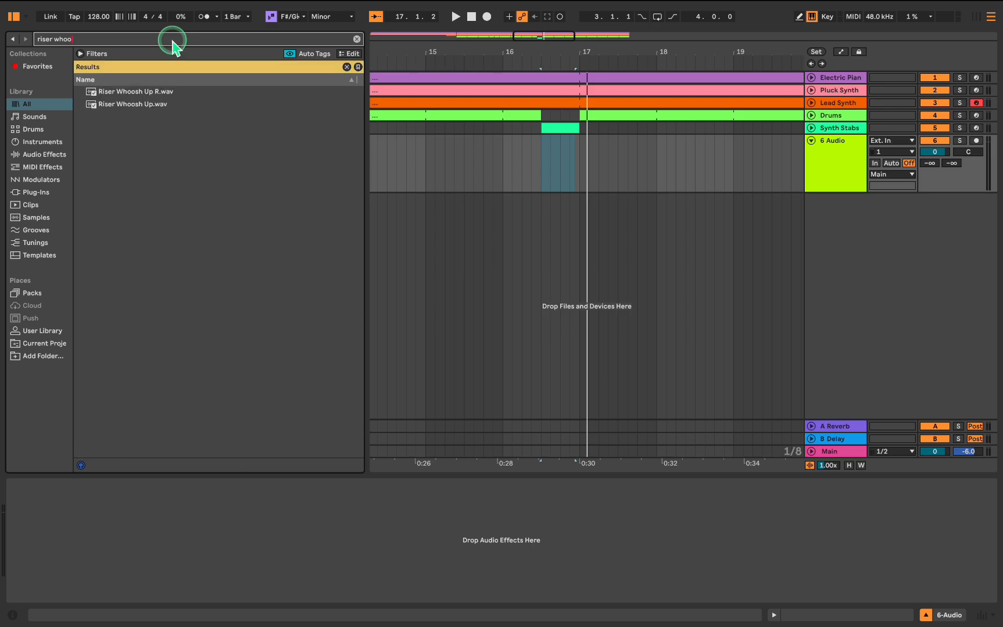
left_click_drag(126, 105, 428, 158)
left_click(928, 152)
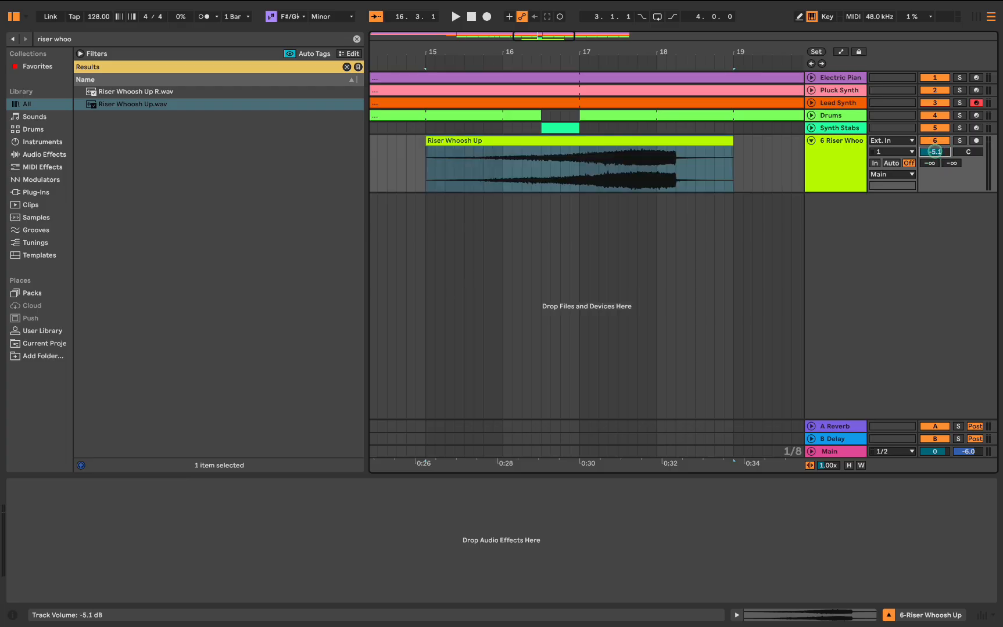
Step: Move the Riser Whoosh Up clip to start at 13.2.1 and play back the build-up leading into bar 17
left_click(714, 148)
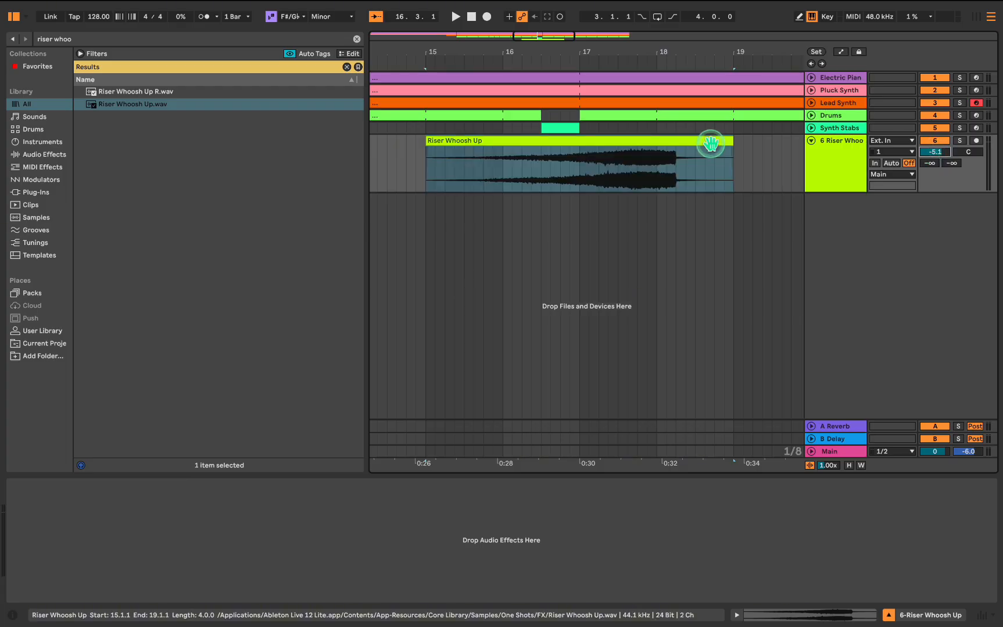
left_click_drag(710, 144, 575, 162)
scroll(578, 164, "down", 5)
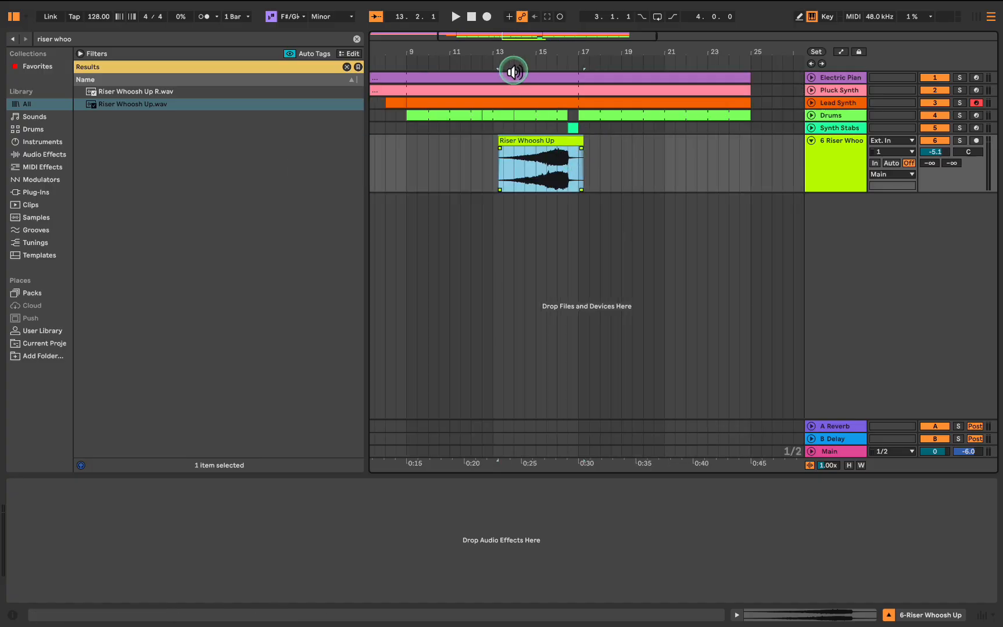
left_click(463, 65)
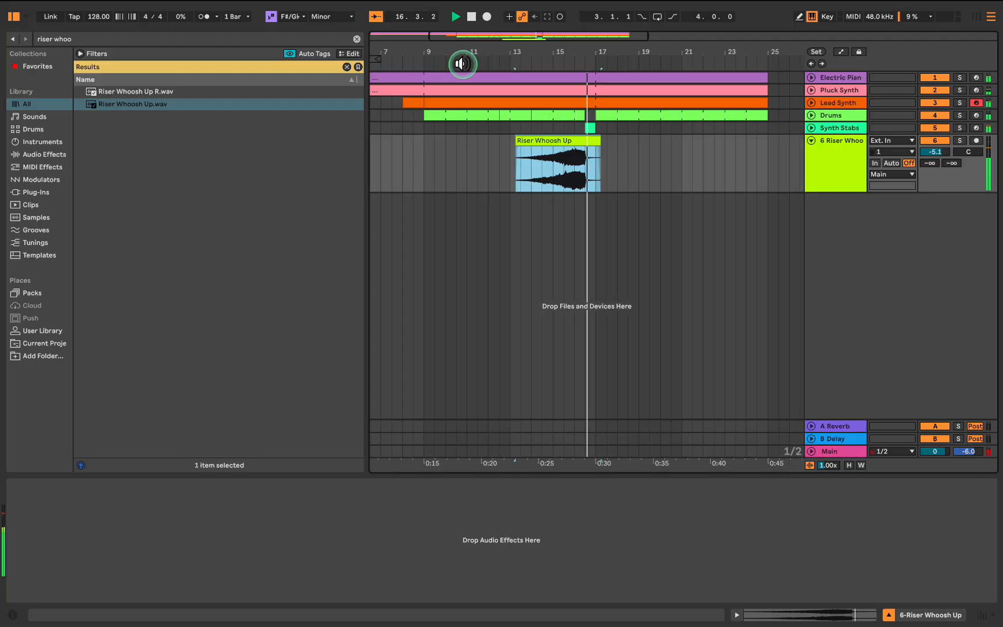
key("space")
Step: Rename the Riser Whoosh Up track as Riser
left_click(825, 163)
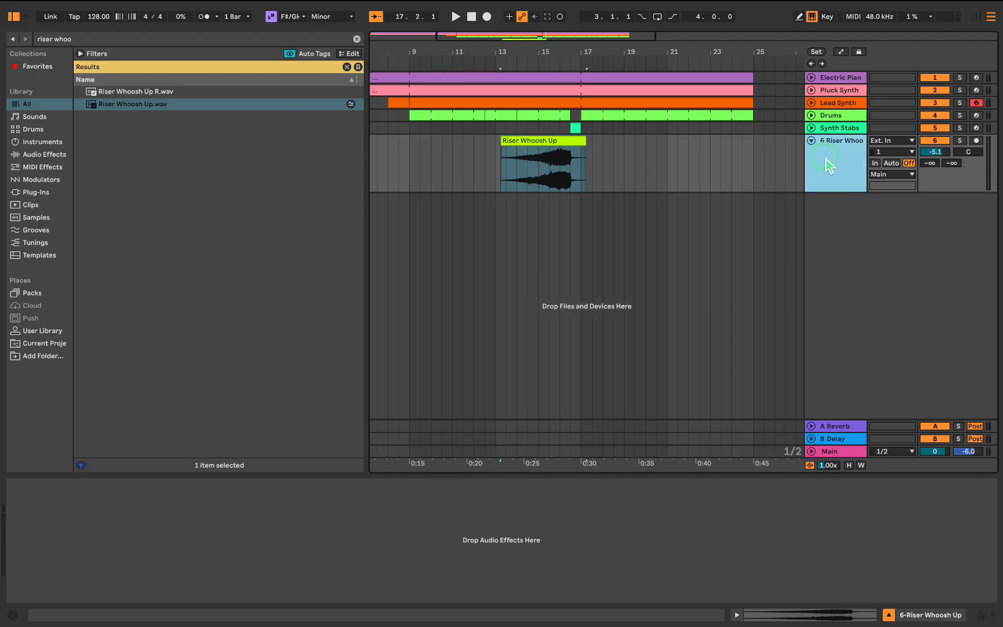
right_click(825, 162)
left_click(881, 210)
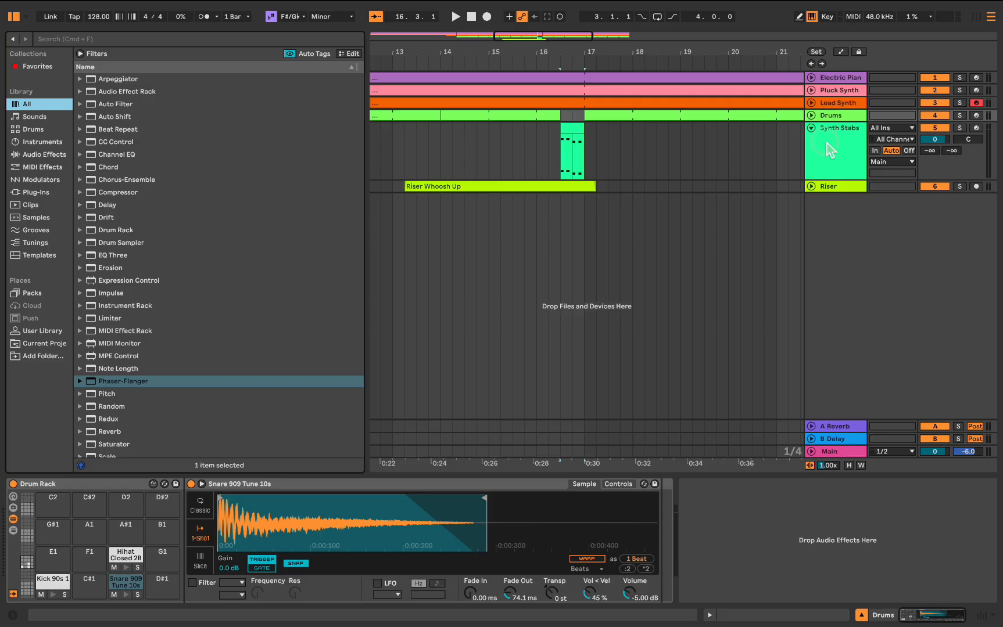
Step: Duplicate the Synth Stabs track and delete the copied MIDI clip from the duplicate
right_click(831, 151)
left_click(864, 173)
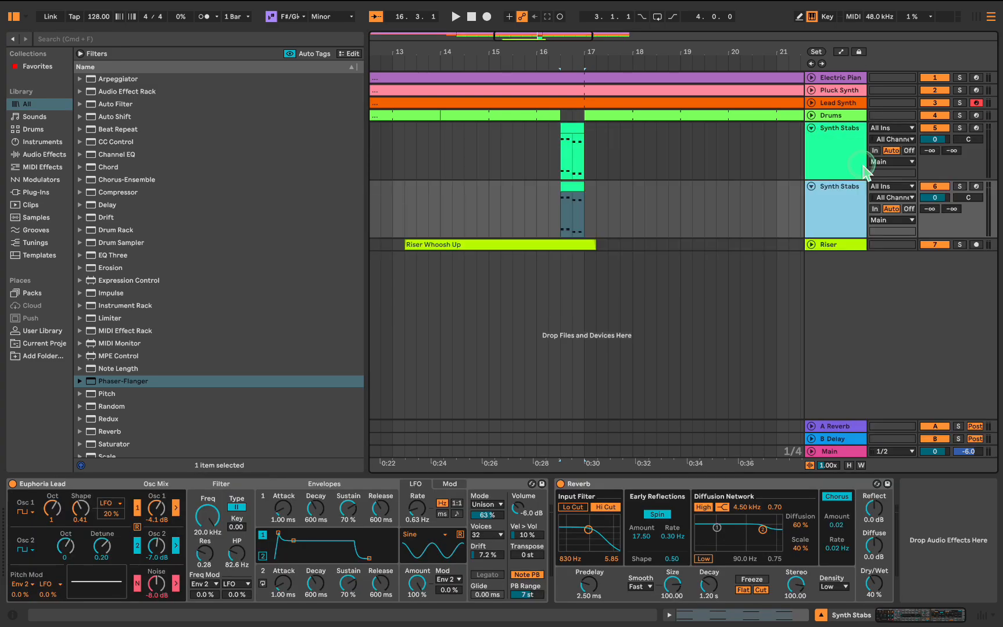
left_click(568, 189)
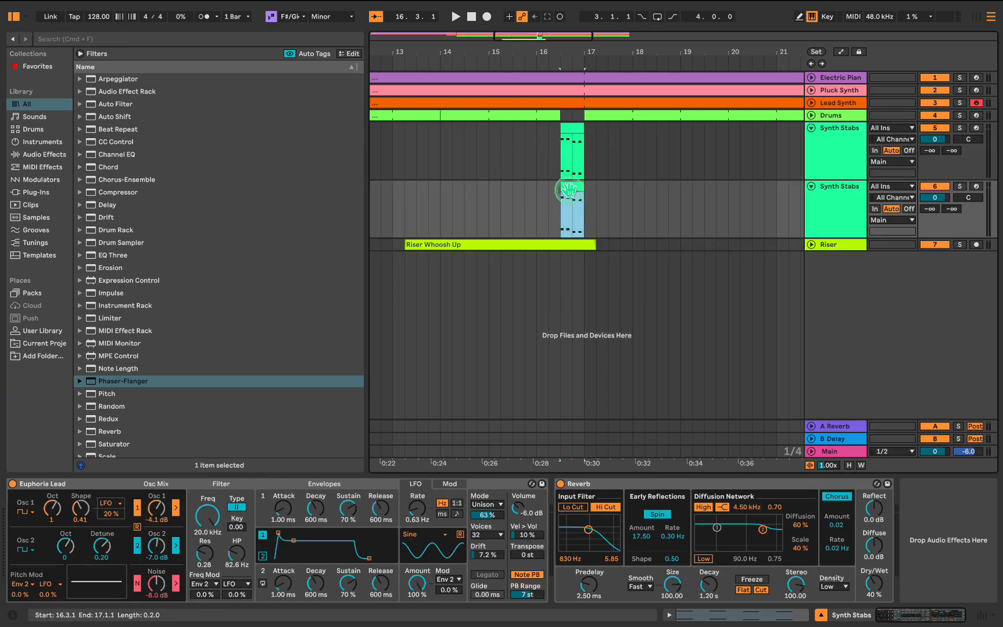
Step: Rename the duplicated Synth Stabs track as Synth Pad and set its volume to -20 dB
right_click(813, 190)
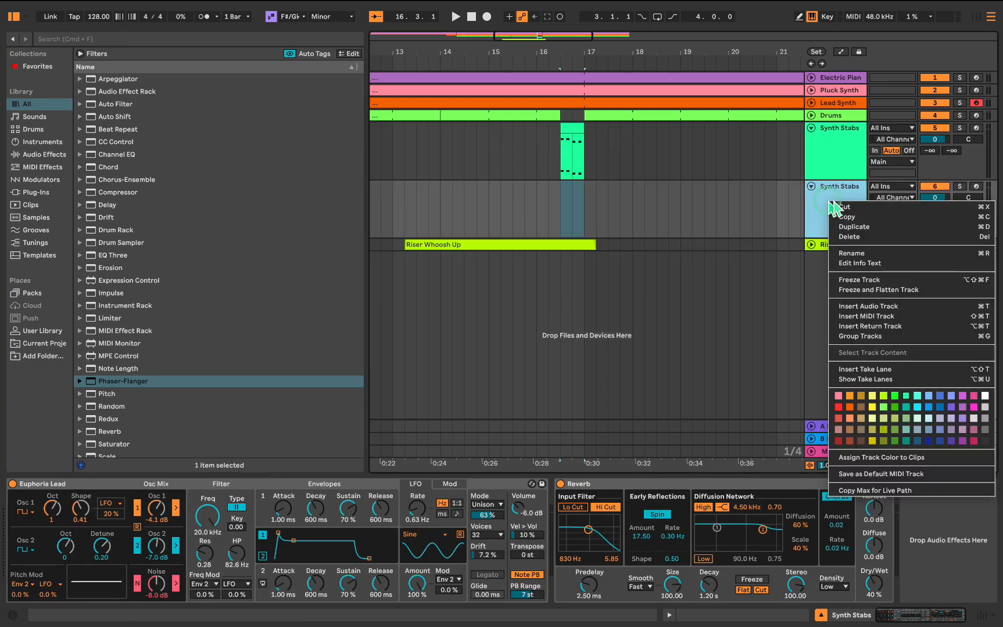
left_click(894, 259)
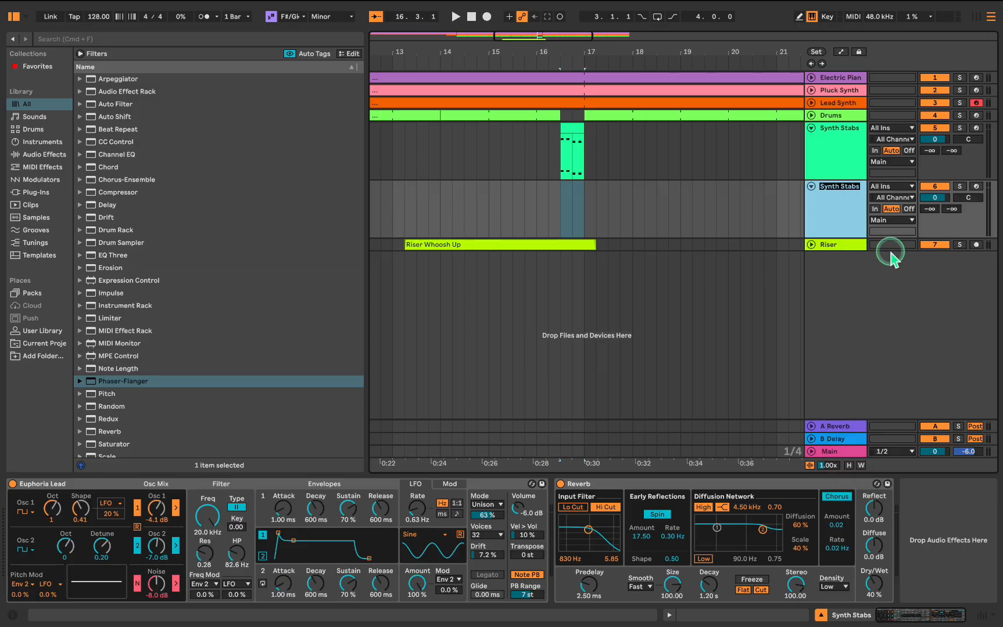
type("Synth Pad")
key("Return")
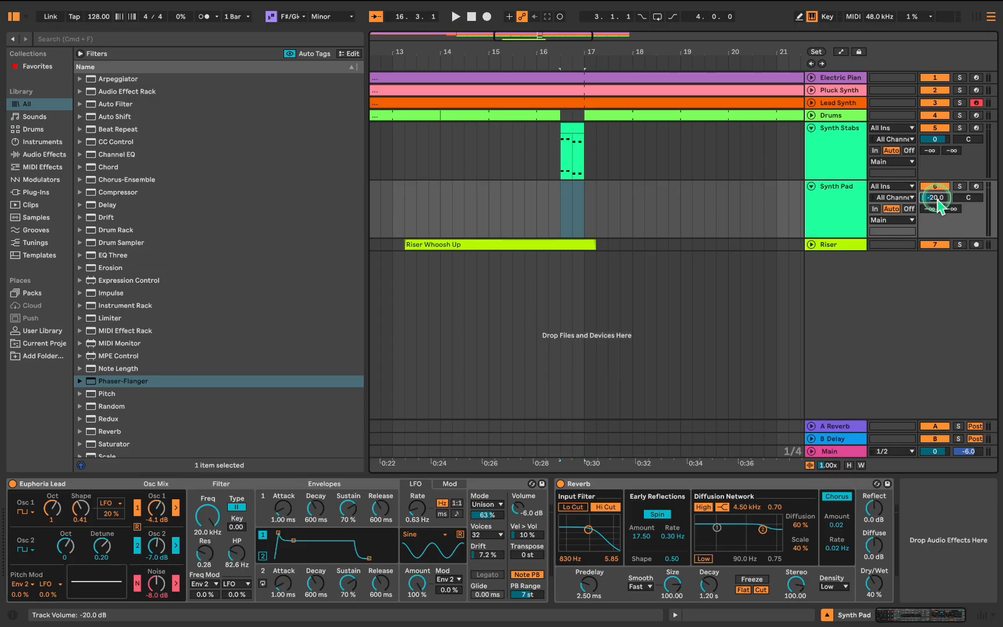
Step: Create an empty MIDI clip on the Synth Pad track from 17.1.1 to 25.1.1
left_click_drag(562, 212, 670, 213)
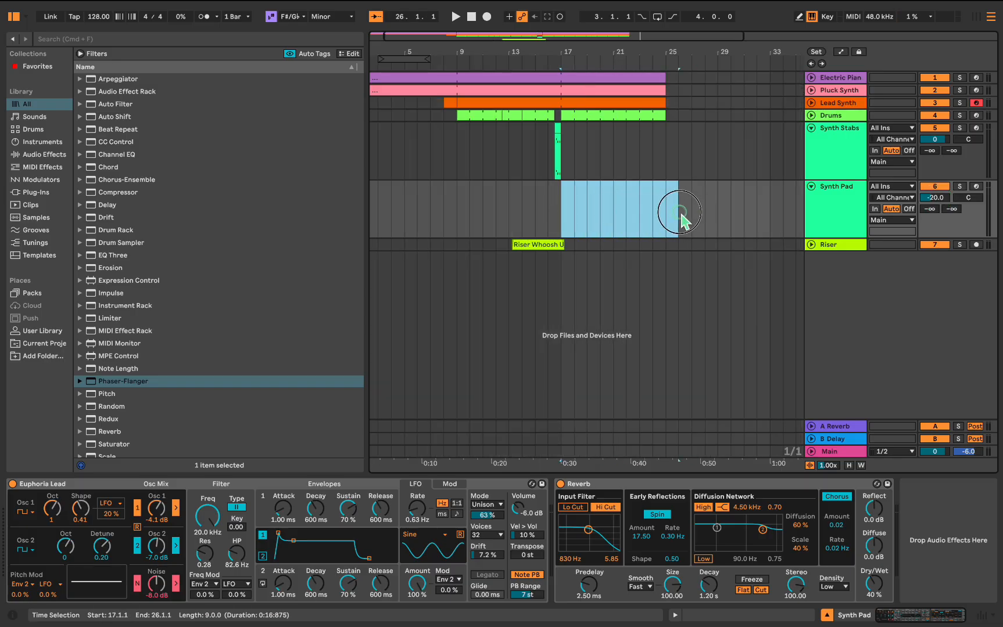
right_click(591, 199)
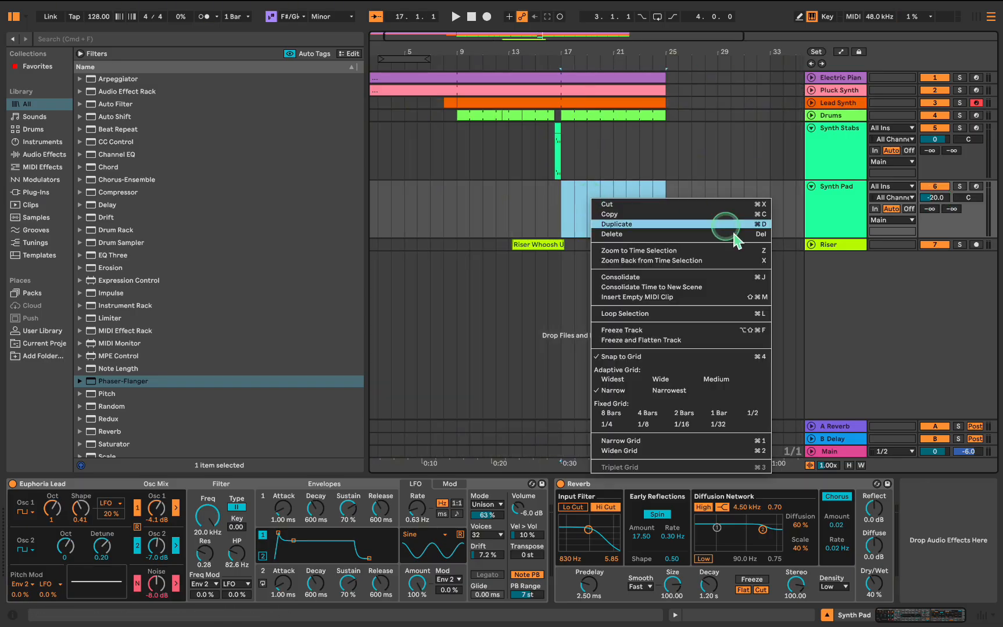
left_click(703, 307)
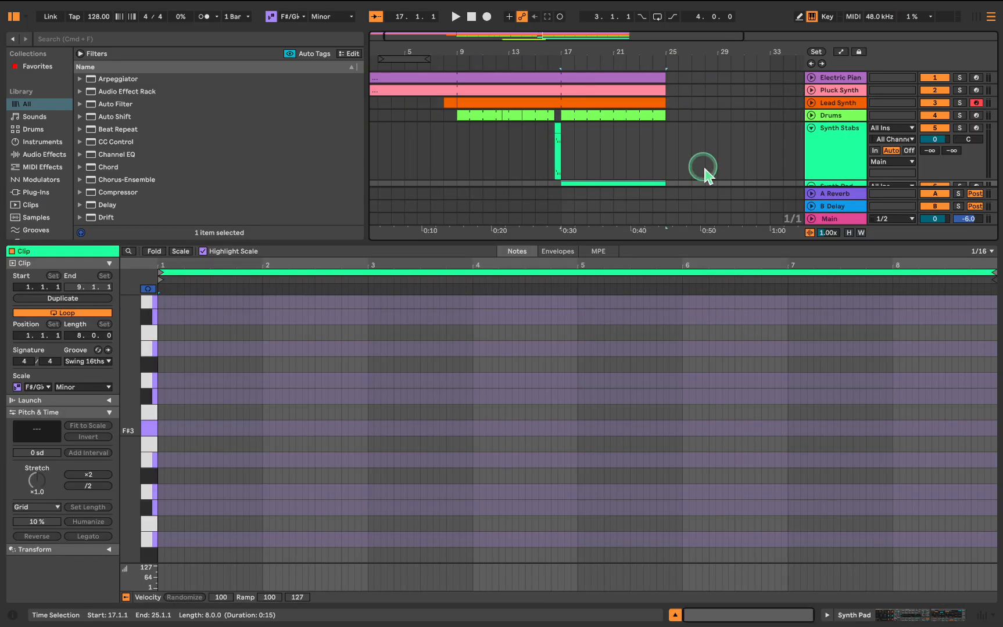
Step: Add one sustained F#4 note spanning all eight bars of the Synth Pad clip
scroll(700, 168, "down", 3)
left_click(159, 297)
key("super+v")
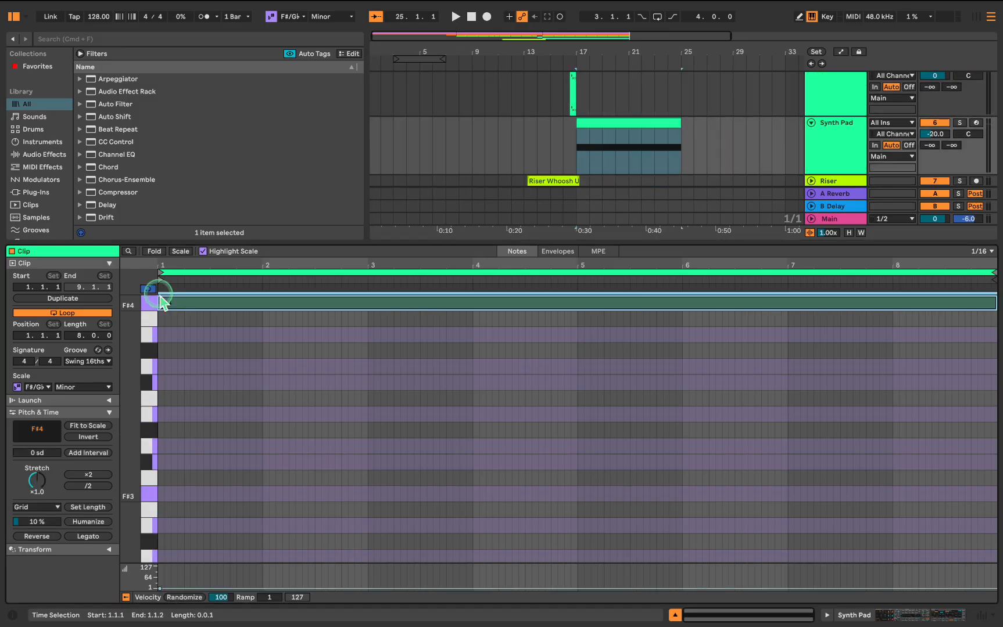
scroll(207, 338, "up", 3)
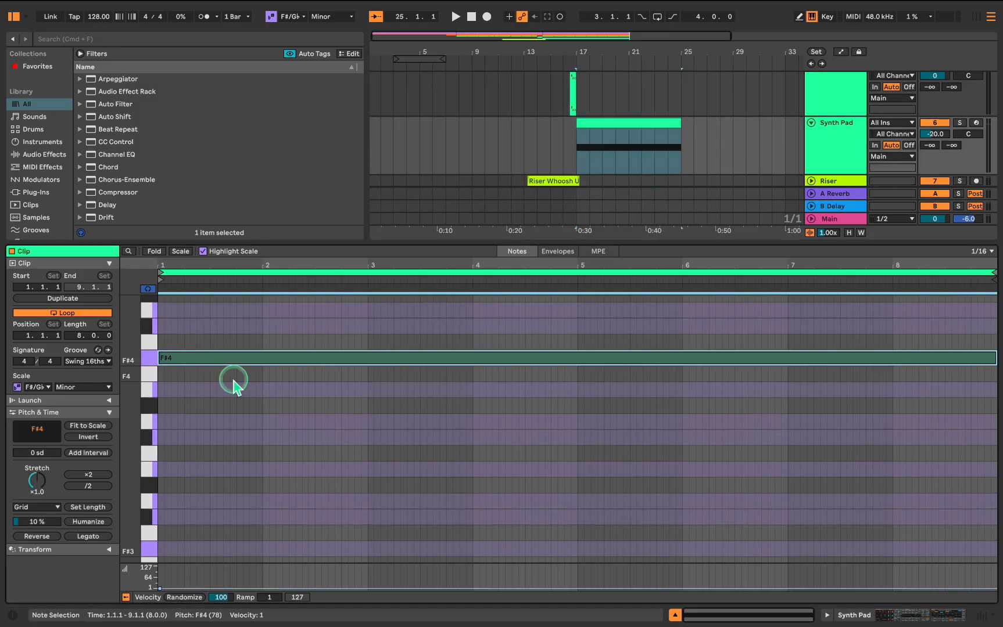
left_click(666, 145)
scroll(729, 121, "up", 2)
scroll(730, 123, "down", 2)
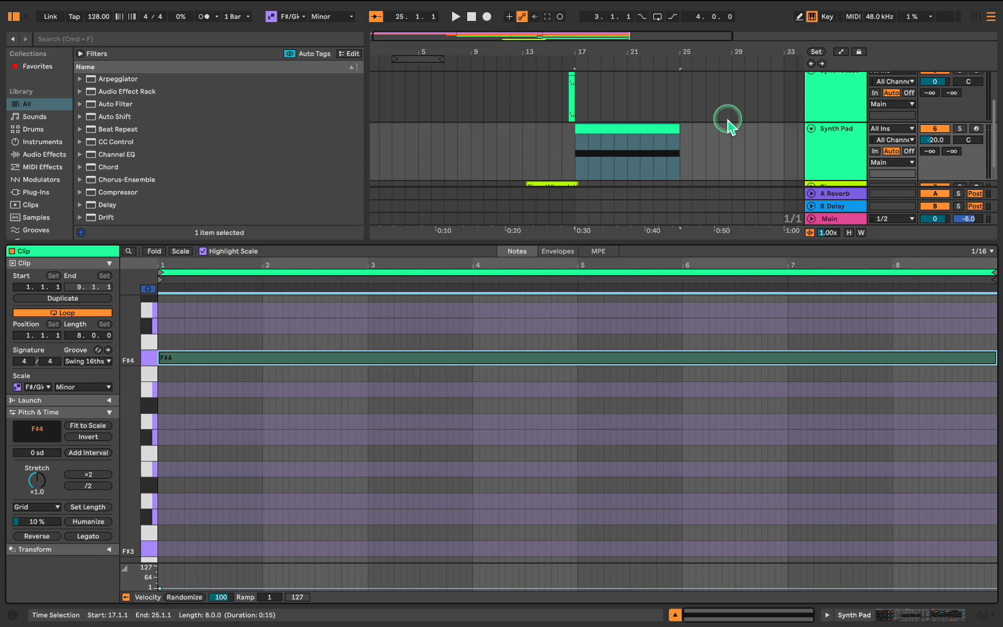
Step: Add the Phaser-Flanger effect after Reverb on the Synth Pad track and set its Warmth to 100%
left_click(863, 614)
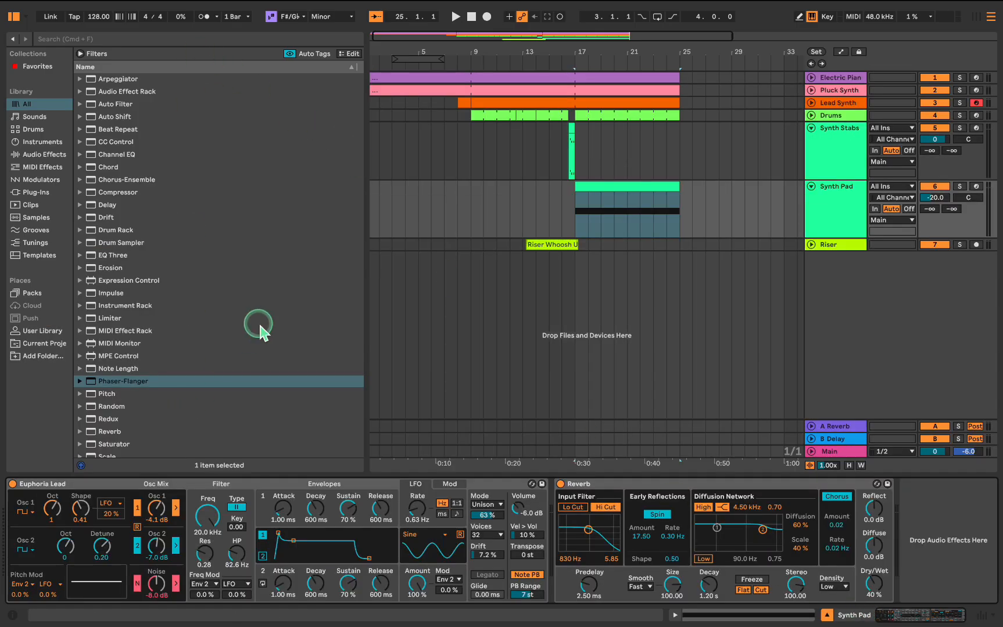
scroll(219, 363, "down", 2)
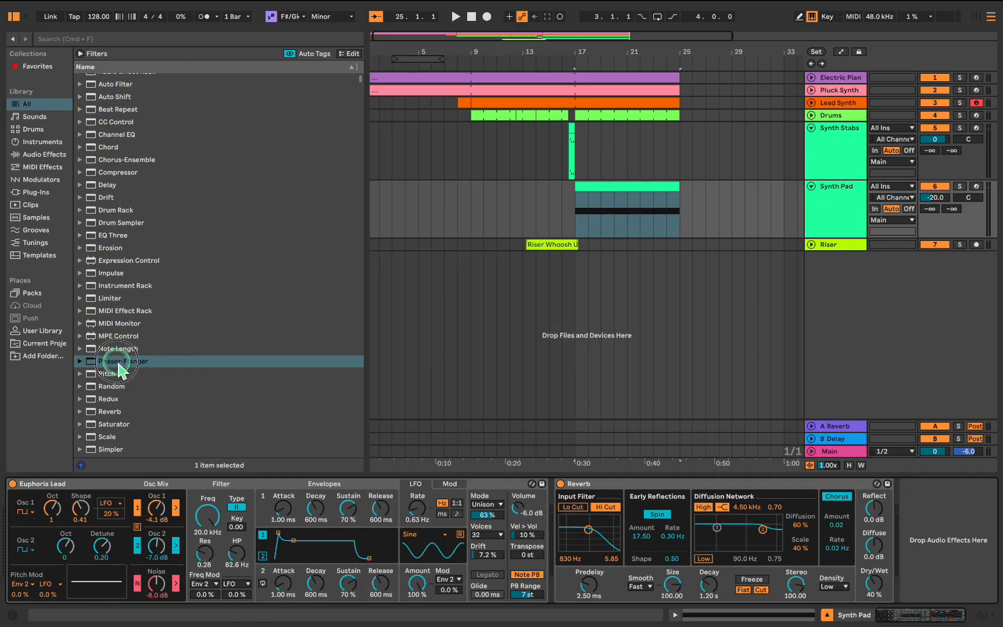
left_click_drag(119, 369, 937, 504)
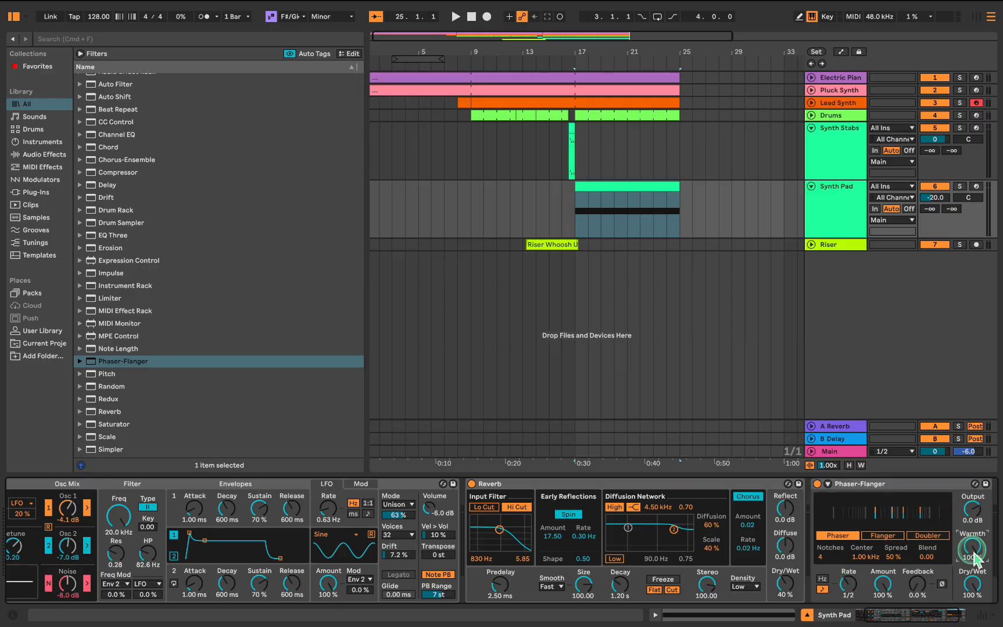
Step: Play the arrangement from bar 17 and solo the Synth Pad track to hear it alone
left_click(574, 65)
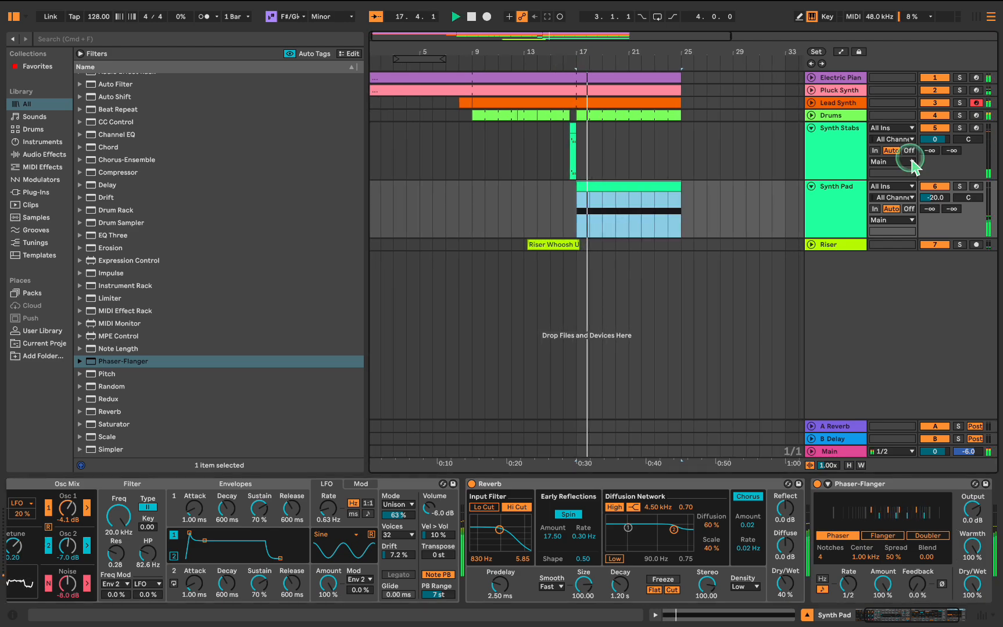
left_click(961, 187)
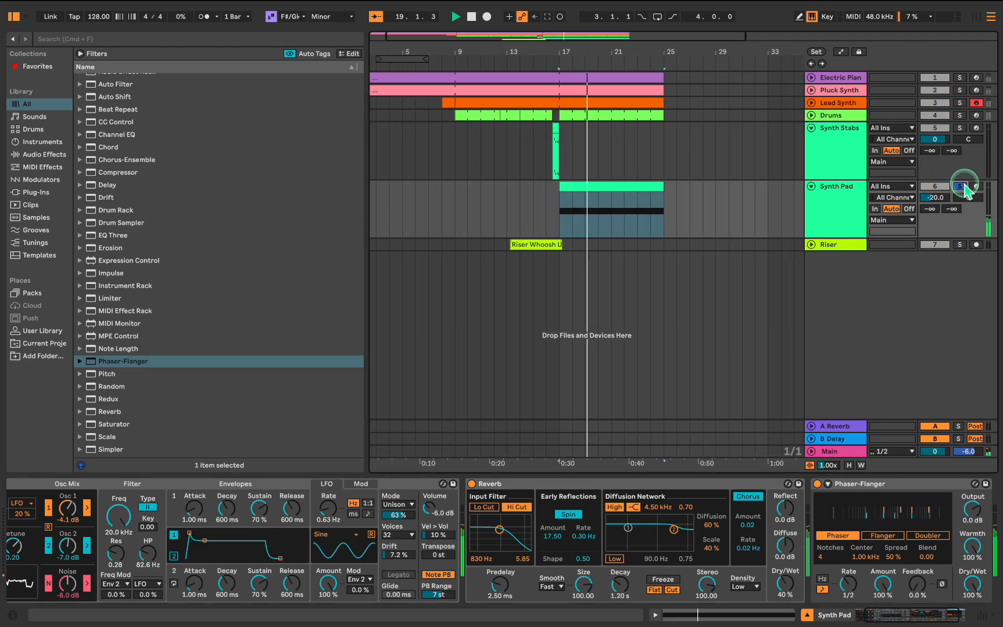
Step: Toggle the Synth Pad track's solo during playback to compare it alone and in the full mix, leaving it unsoloed
left_click(961, 187)
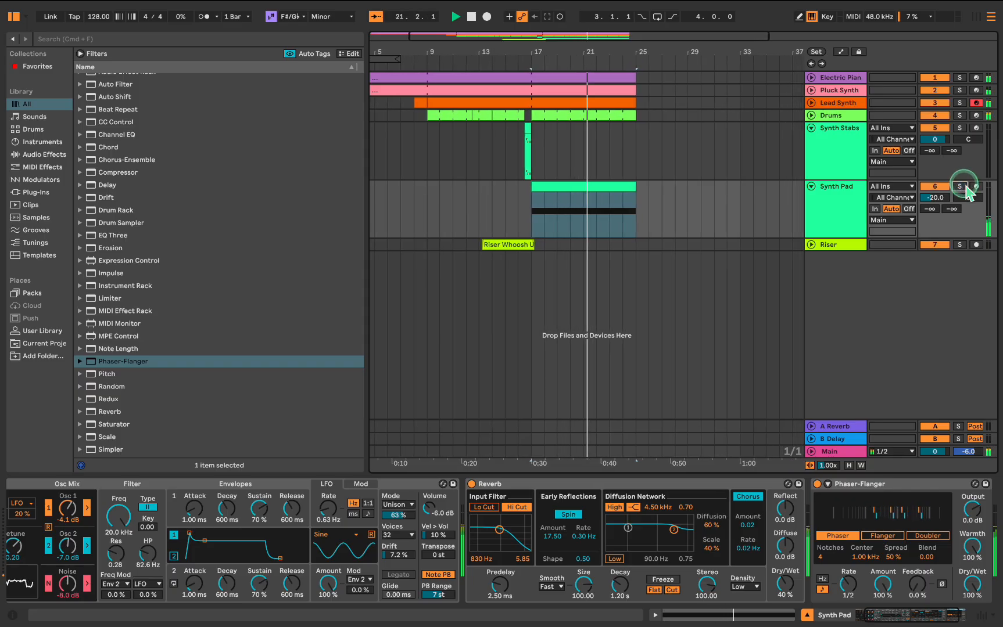
left_click(961, 187)
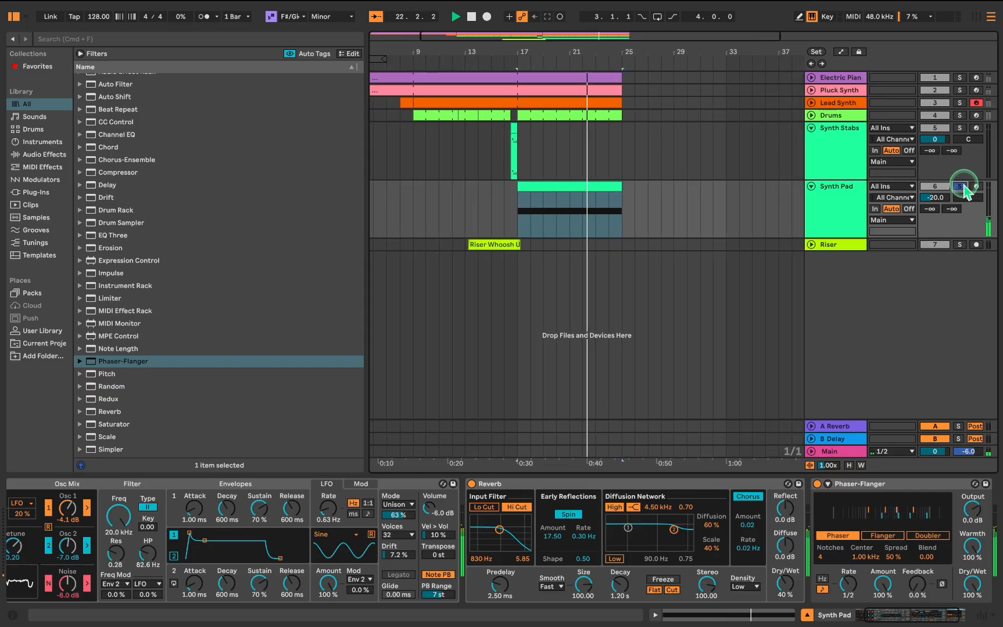
left_click(961, 188)
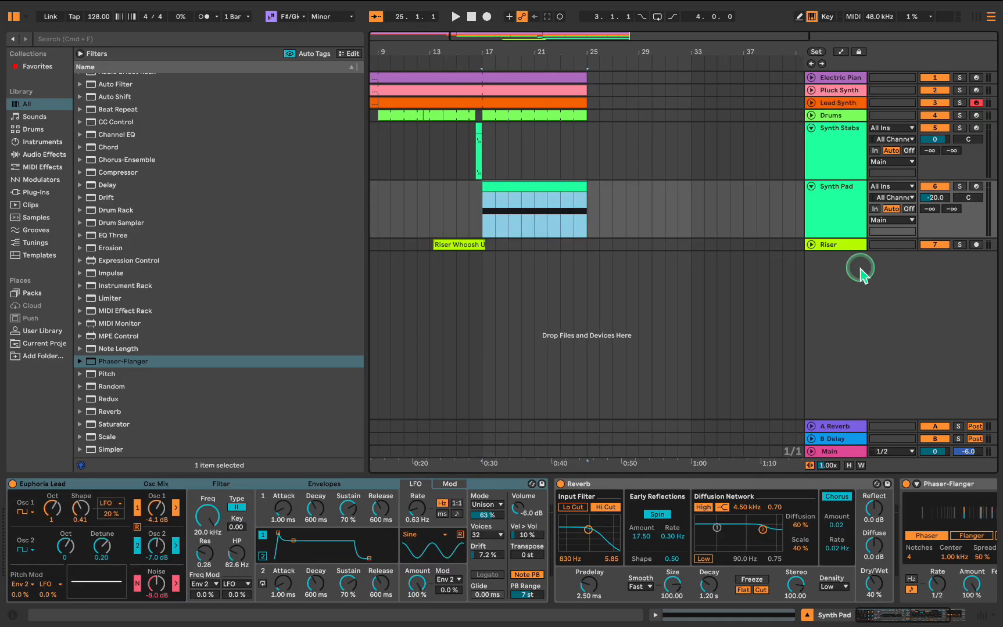
Step: Insert a new MIDI track below the Riser track and rename it Bass
right_click(821, 280)
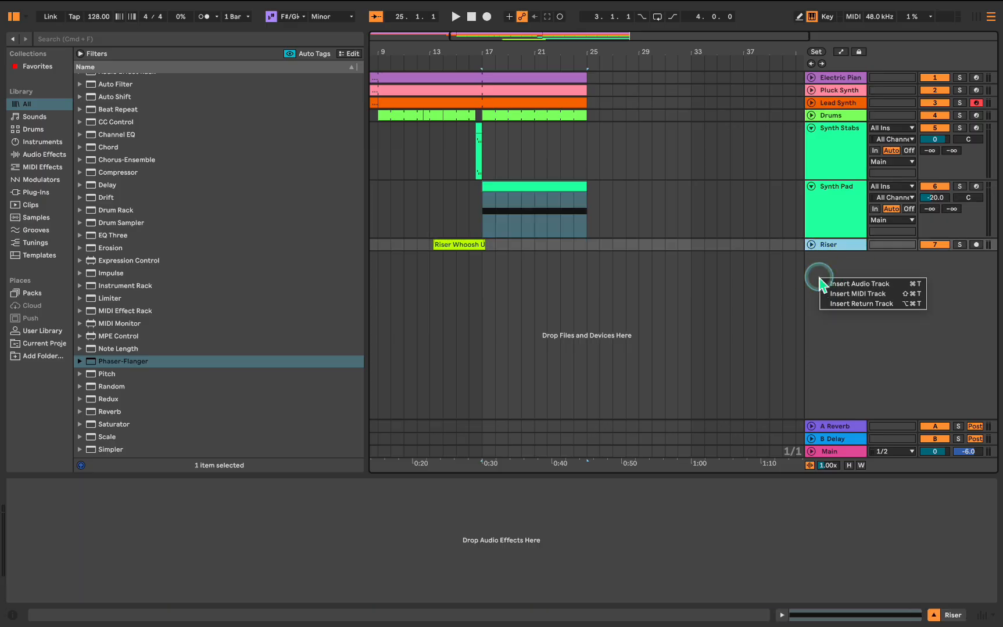
left_click(881, 295)
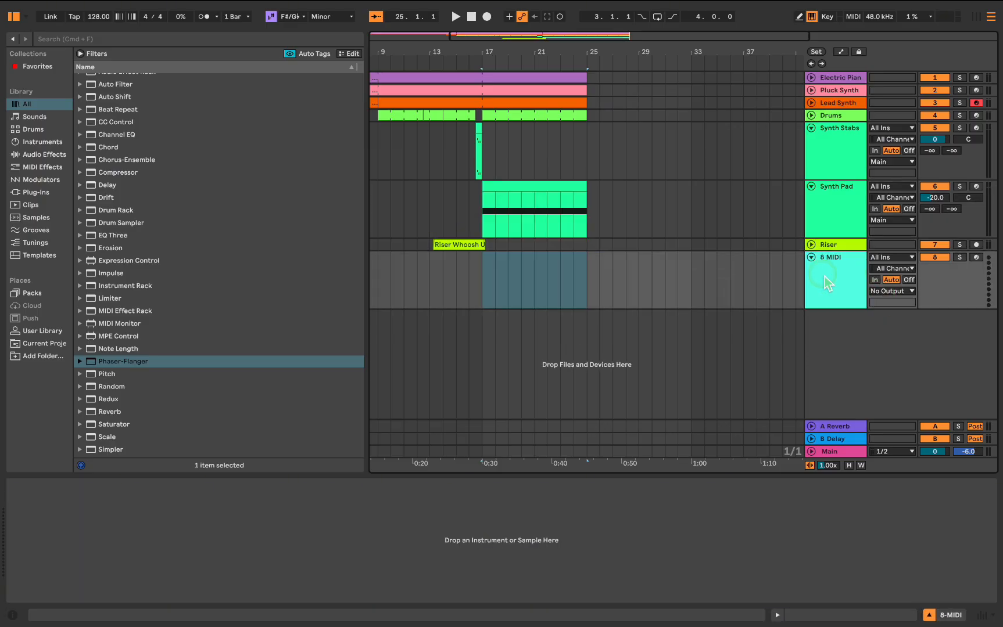
key("super+r")
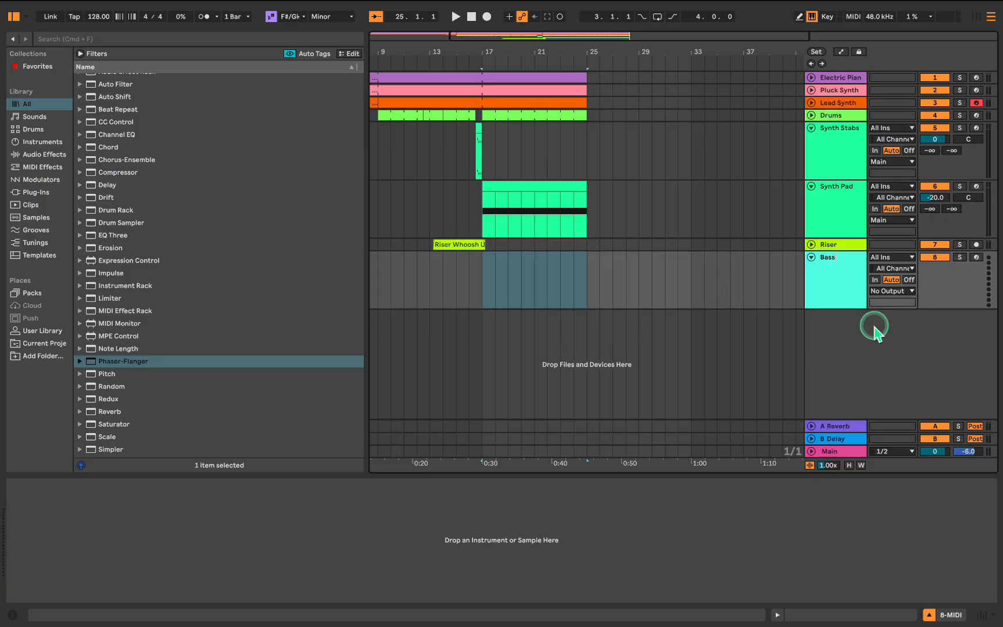
Step: Load the Basic Shape Bass preset onto the Bass track and set the track volume to -4.0 dB
left_click(271, 42)
type("basi")
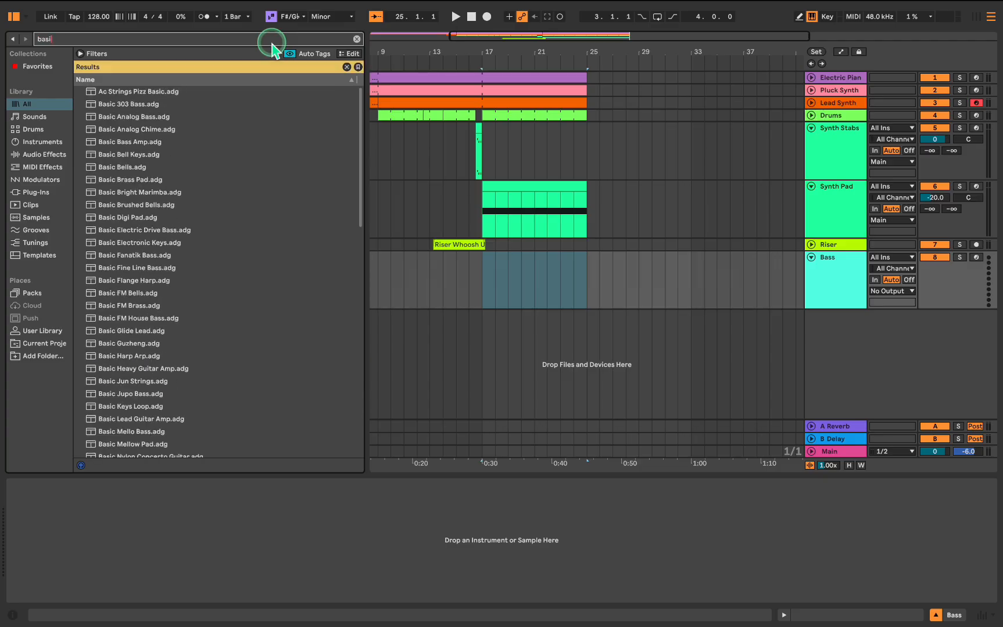
type("c shape")
left_click_drag(132, 92, 497, 271)
left_click(940, 269)
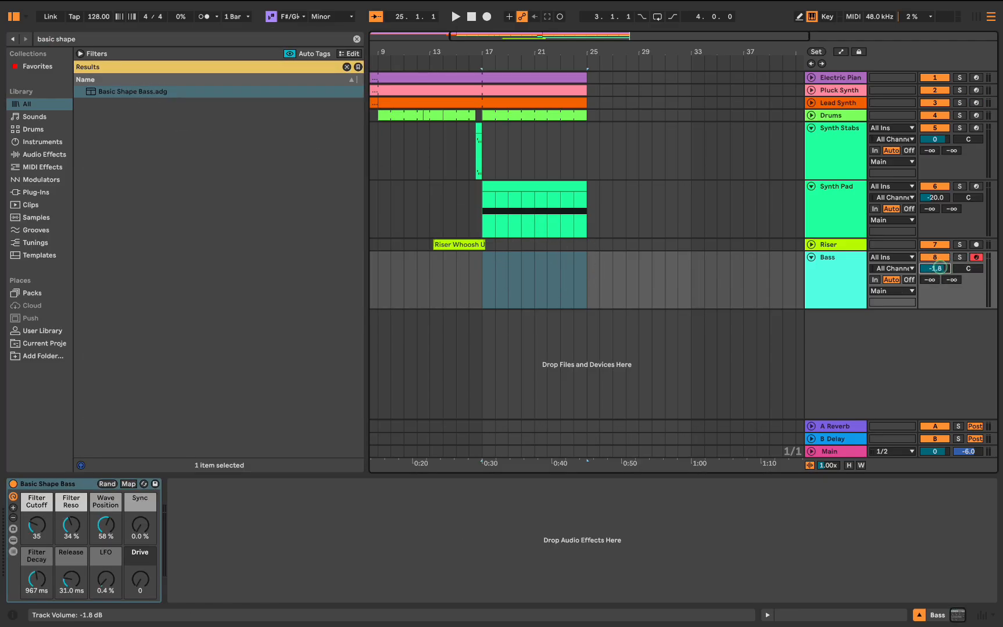
Step: Create an empty MIDI clip on the Bass track from 17.1.1 to 25.1.1
left_click_drag(483, 280, 583, 294)
right_click(517, 278)
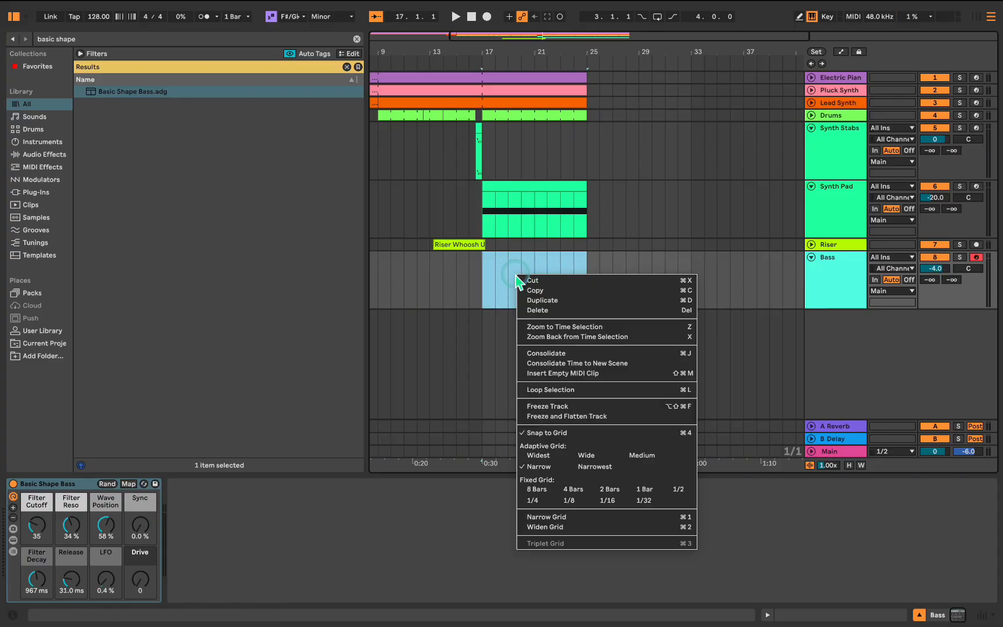
left_click(596, 375)
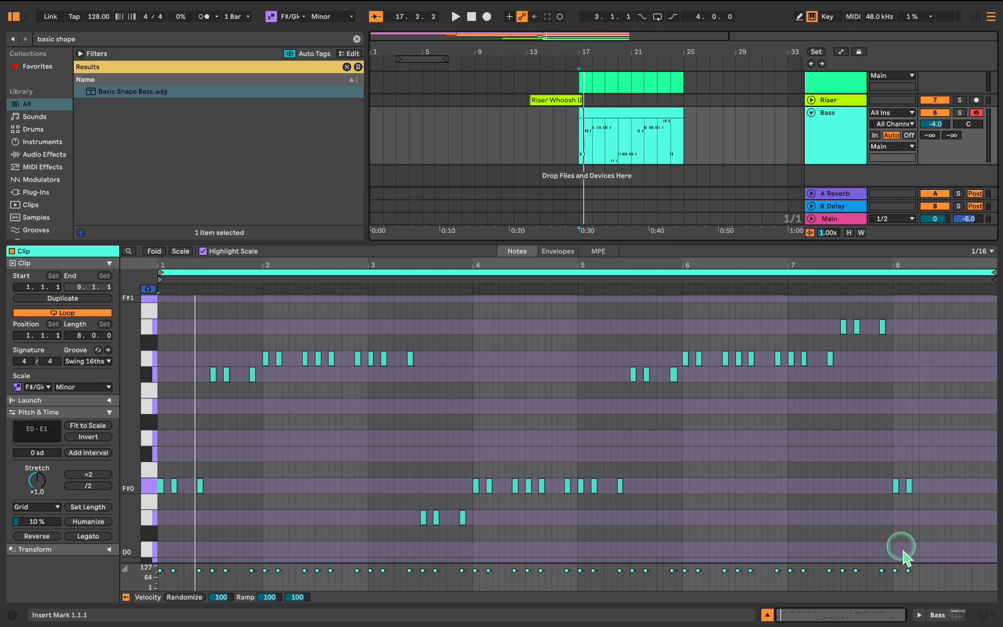
Step: Add a Compressor after Basic Shape Bass on the Bass track and set its threshold to -19.2 dB during playback
left_click(938, 616)
left_click(356, 39)
type("comp")
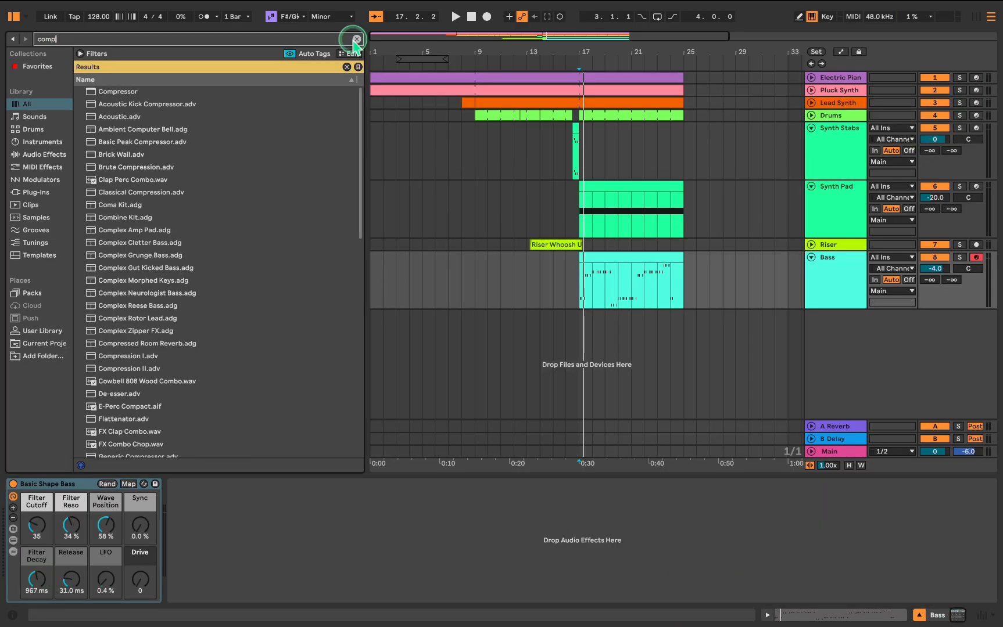
left_click_drag(117, 92, 243, 511)
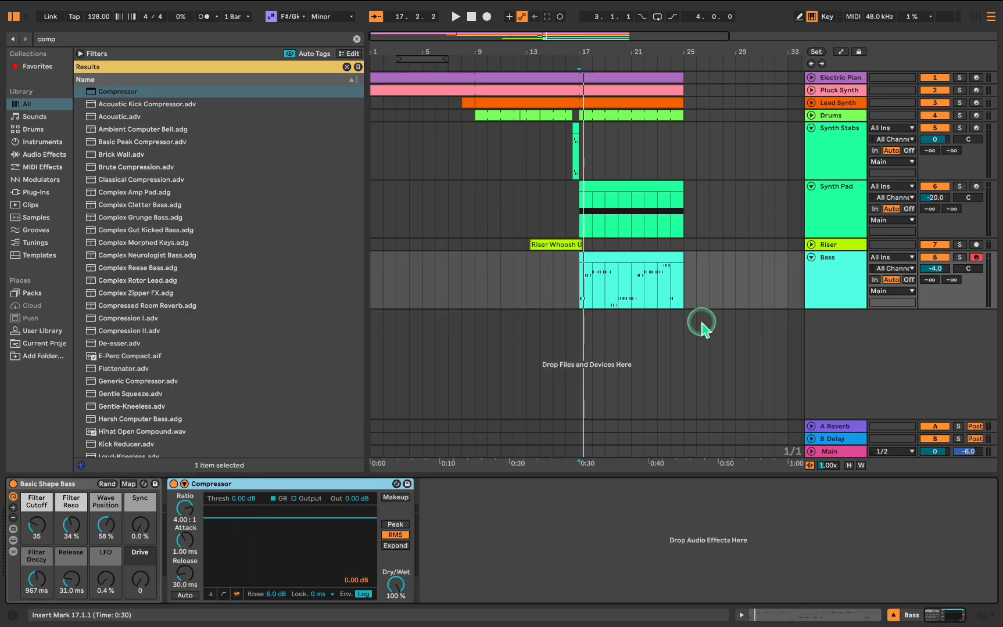
key("space")
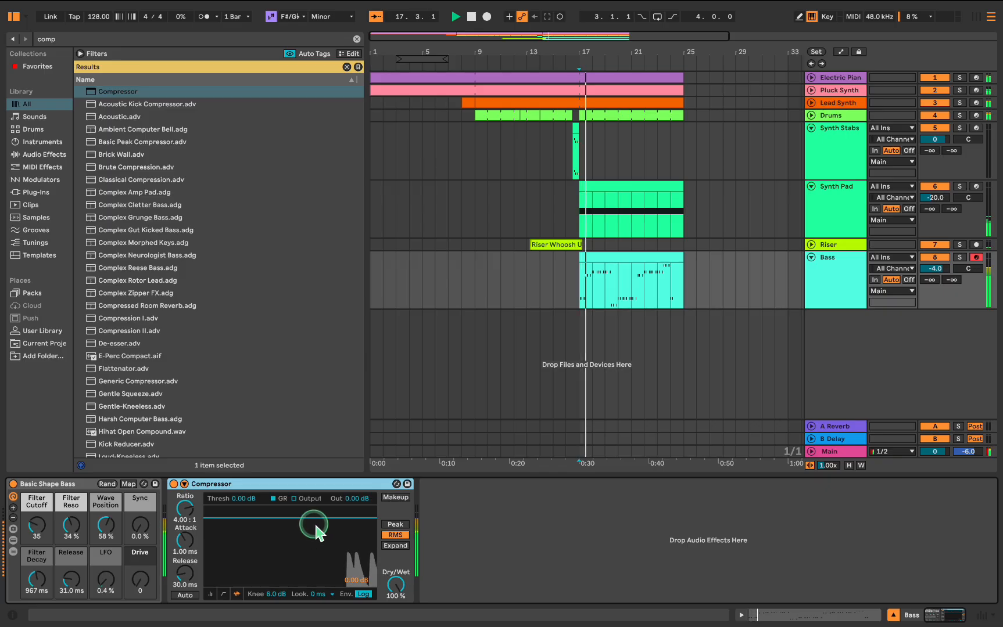
mouse_move(317, 516)
left_mouse_down()
mouse_move(319, 555)
mouse_move(319, 521)
left_mouse_up()
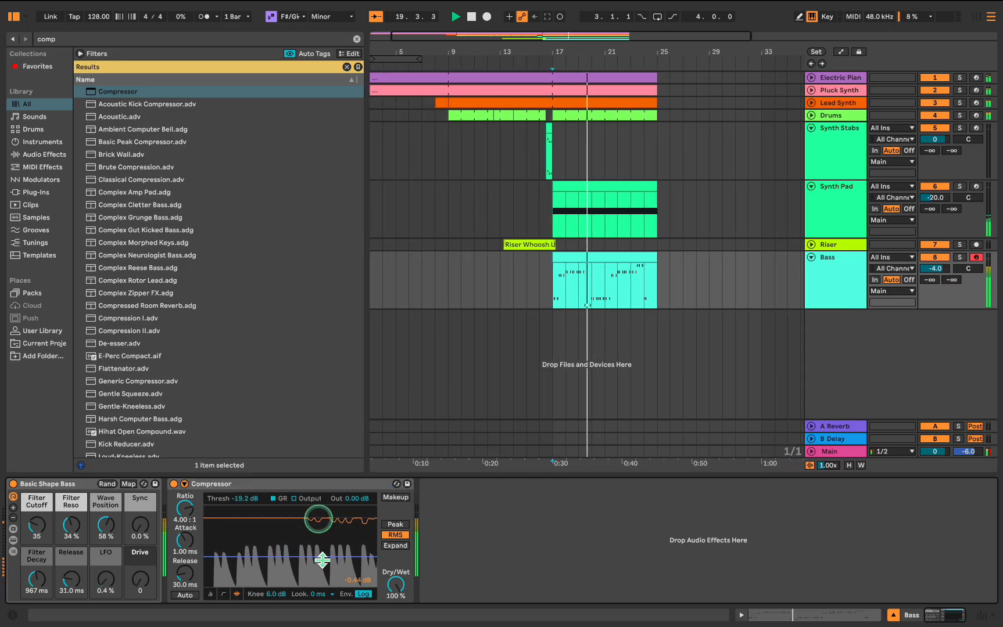
key("space")
Step: Add a Saturator after the Compressor on the Bass track, with the Bass Shaper curve, 9.1 dB Drive and Soft Clip
left_click(247, 38)
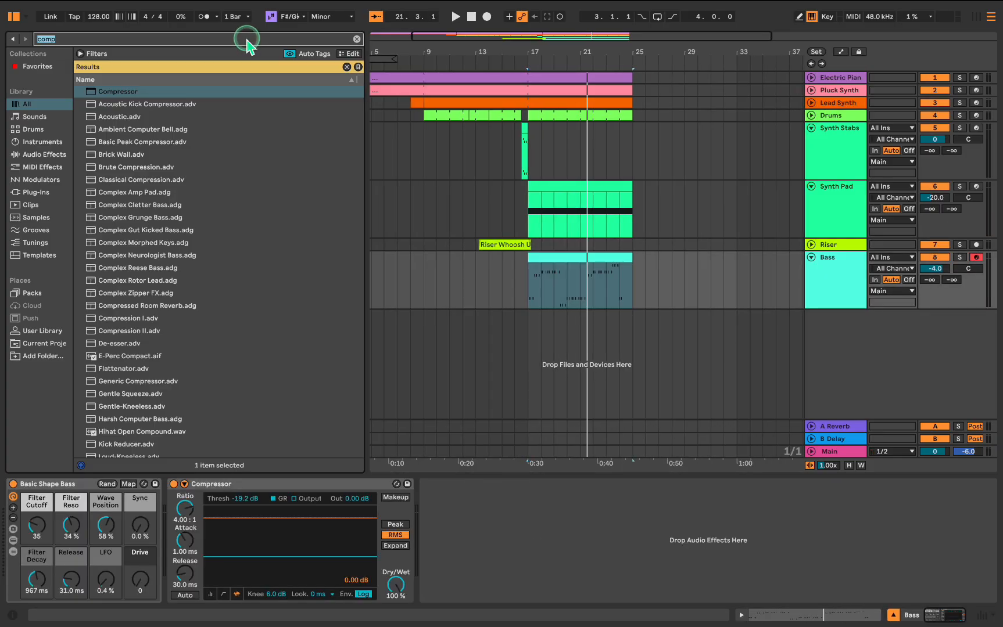
type("satu")
left_click_drag(256, 91, 459, 520)
left_click(465, 500)
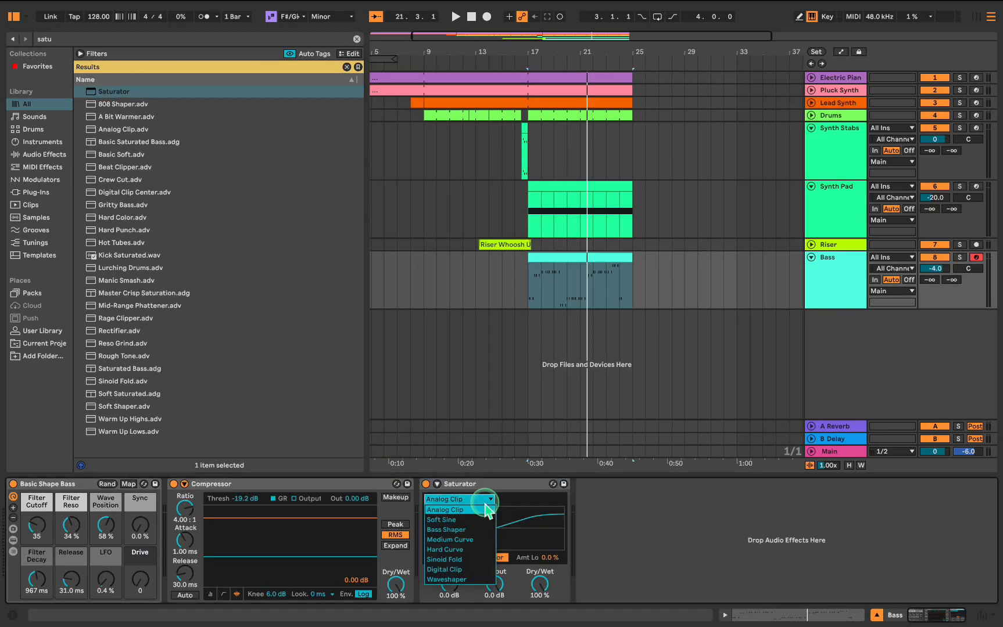
left_click(476, 530)
left_click(444, 597)
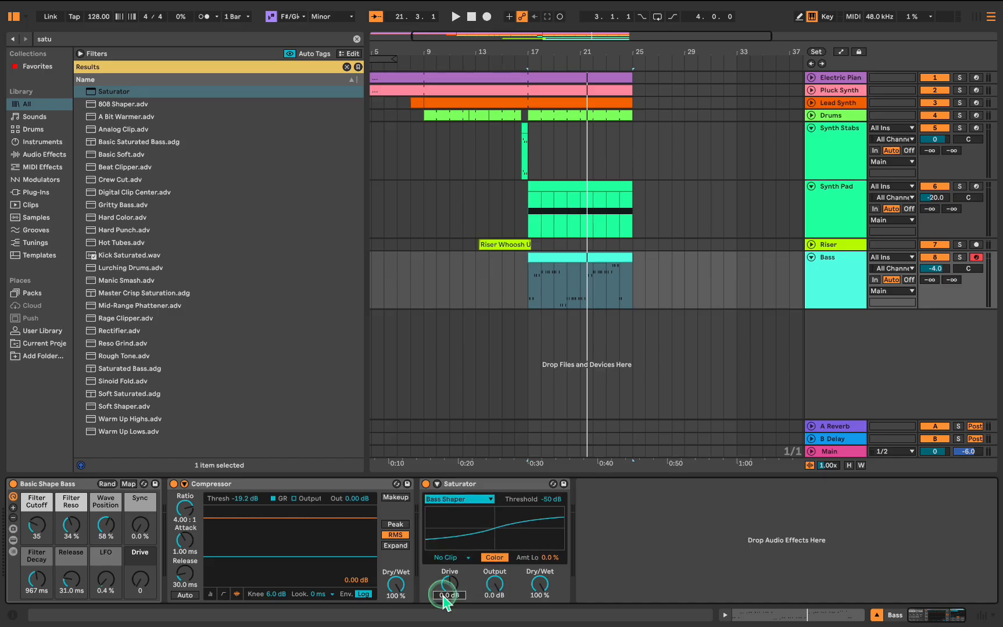
left_click(446, 558)
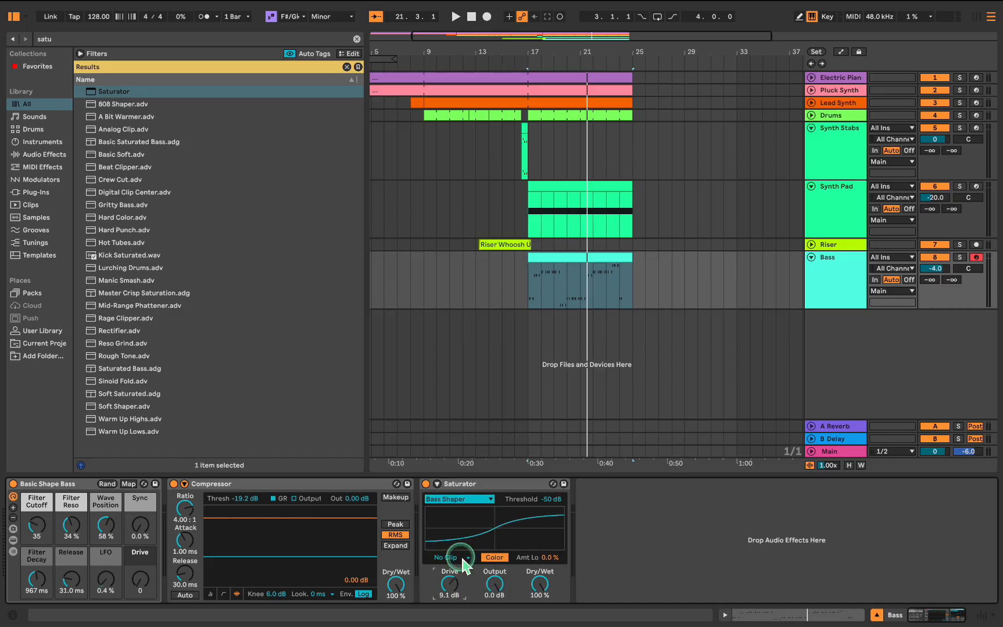
left_click(444, 568)
key("space")
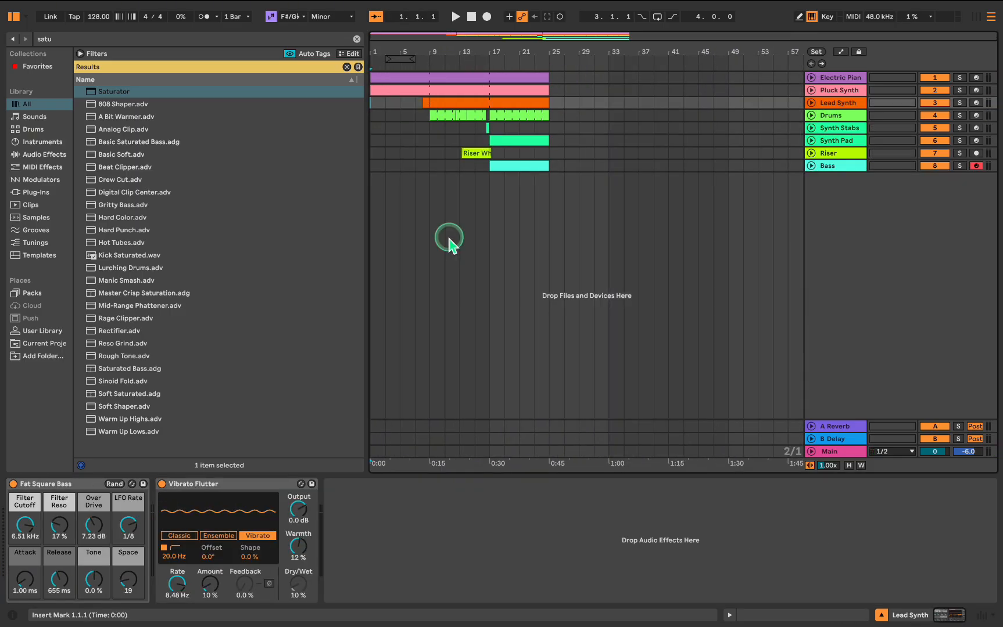
Step: Play the arrangement from bar 1 and unfold the Electric Piano and Pluck Synth tracks to view their clips
left_click(372, 166)
key("space")
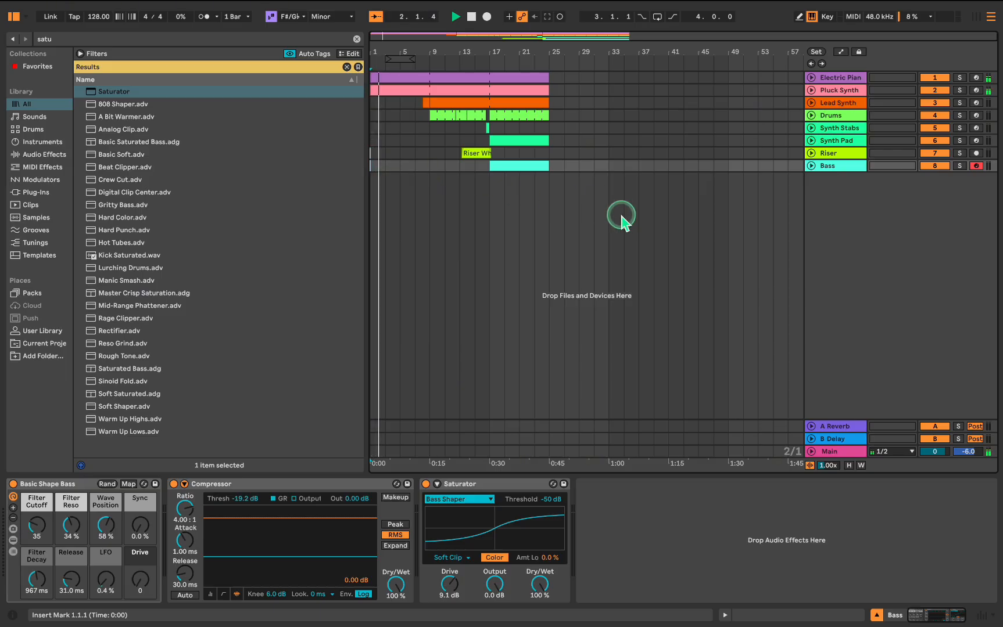
left_click(811, 77)
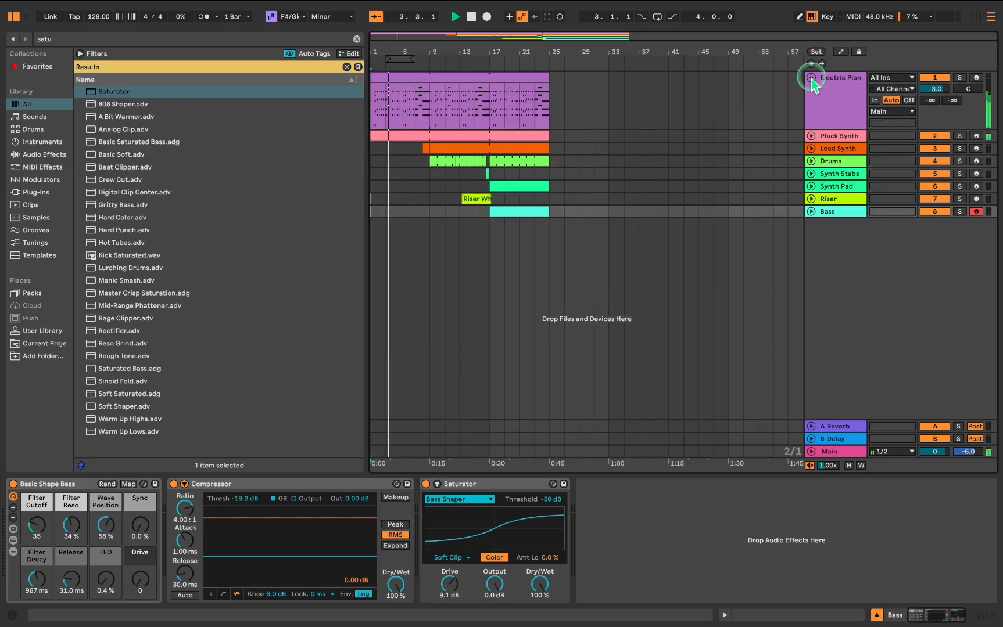
left_click(810, 136)
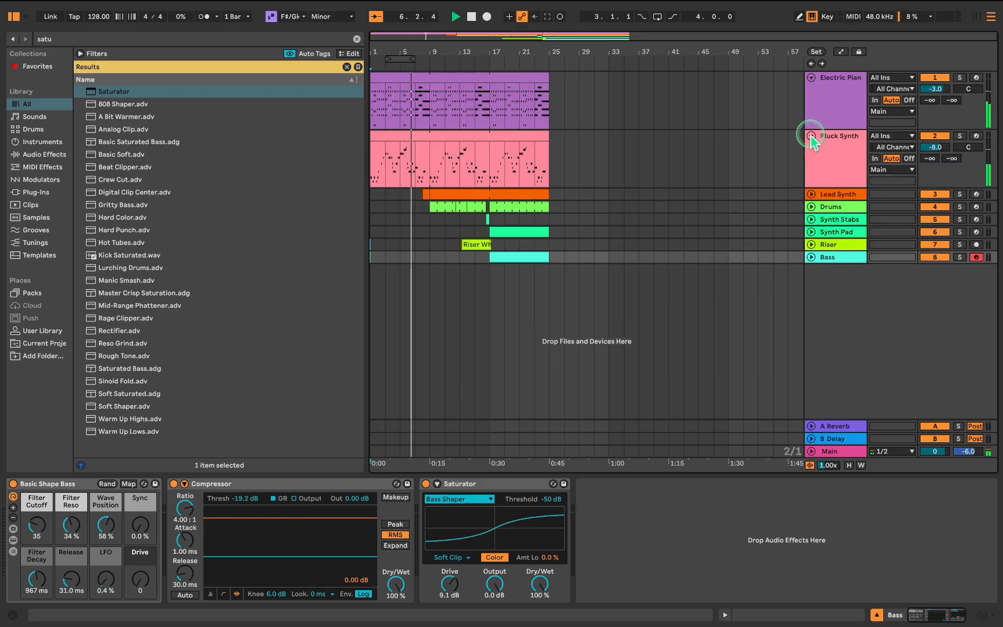
Step: Clear the browser search and set the Synth Stabs track volume to 2.0 dB
left_click(357, 39)
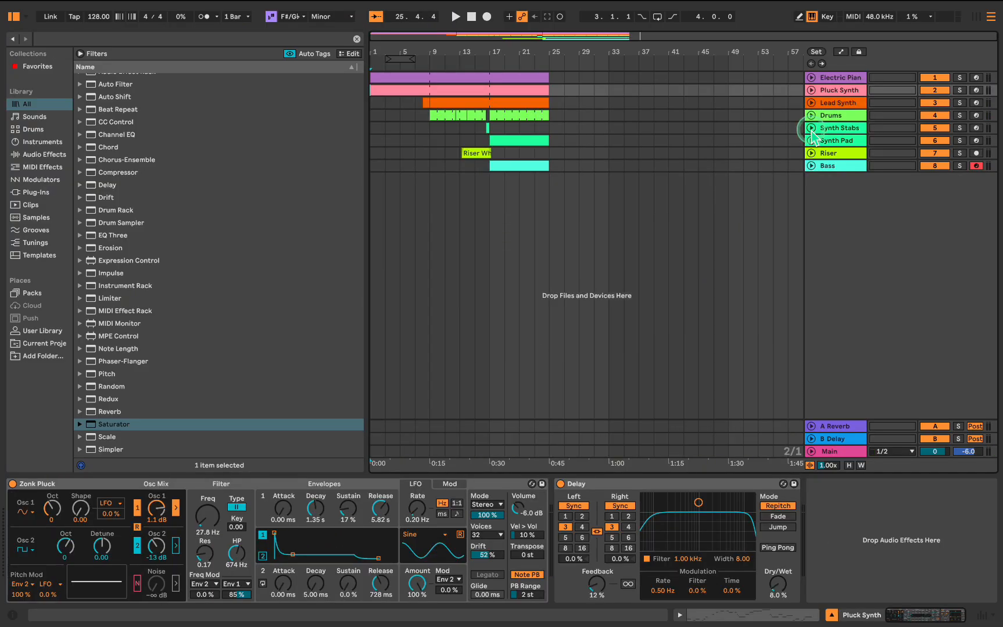
left_click(811, 129)
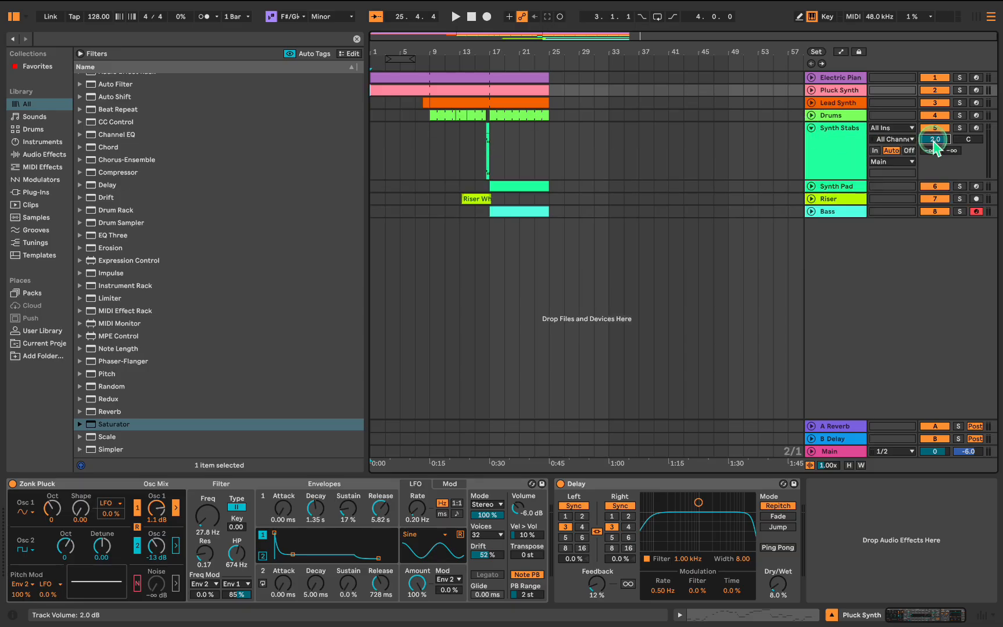
Step: Unfold the Main track, add an Auto Filter to it and switch the filter type to high-pass
left_click(105, 39)
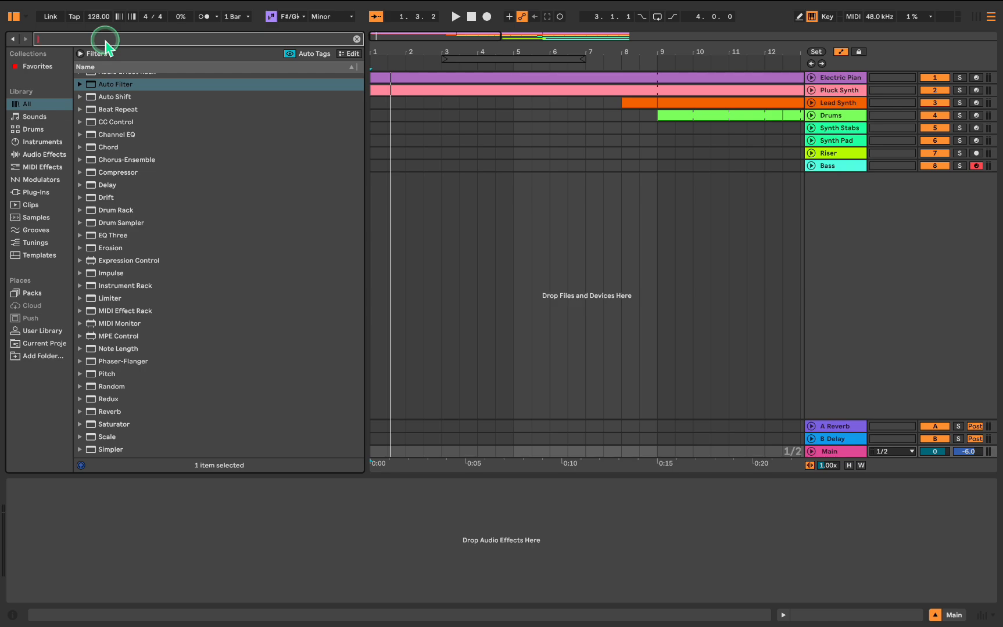
left_click(811, 452)
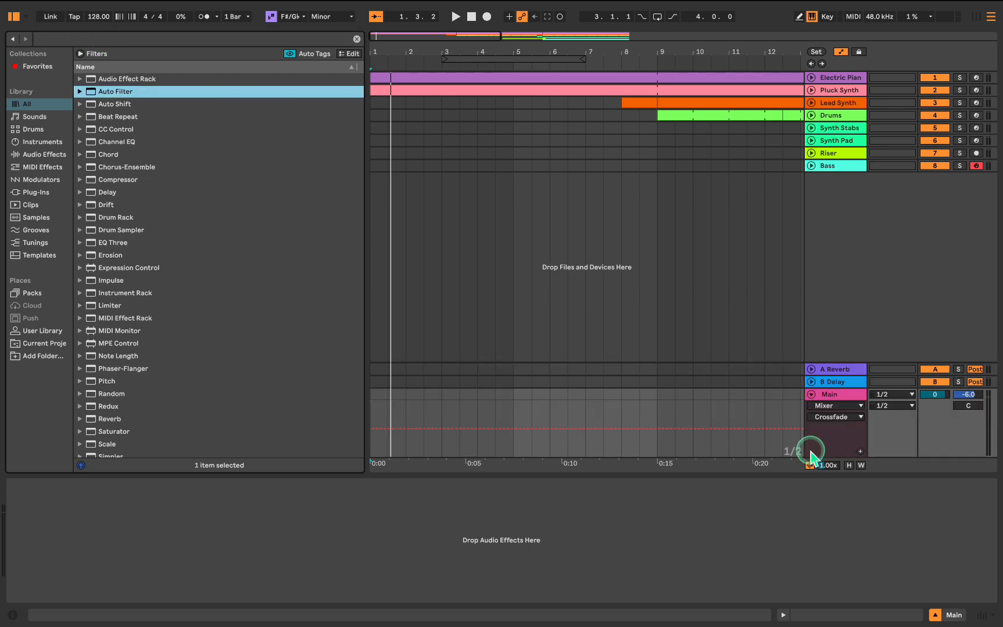
left_click_drag(103, 97, 127, 529)
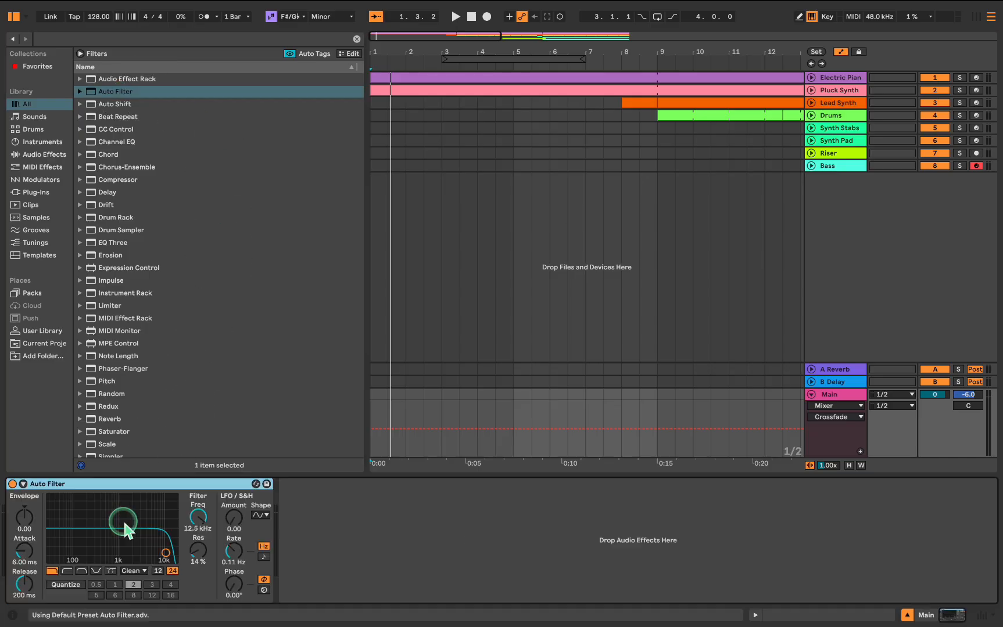
left_click(67, 571)
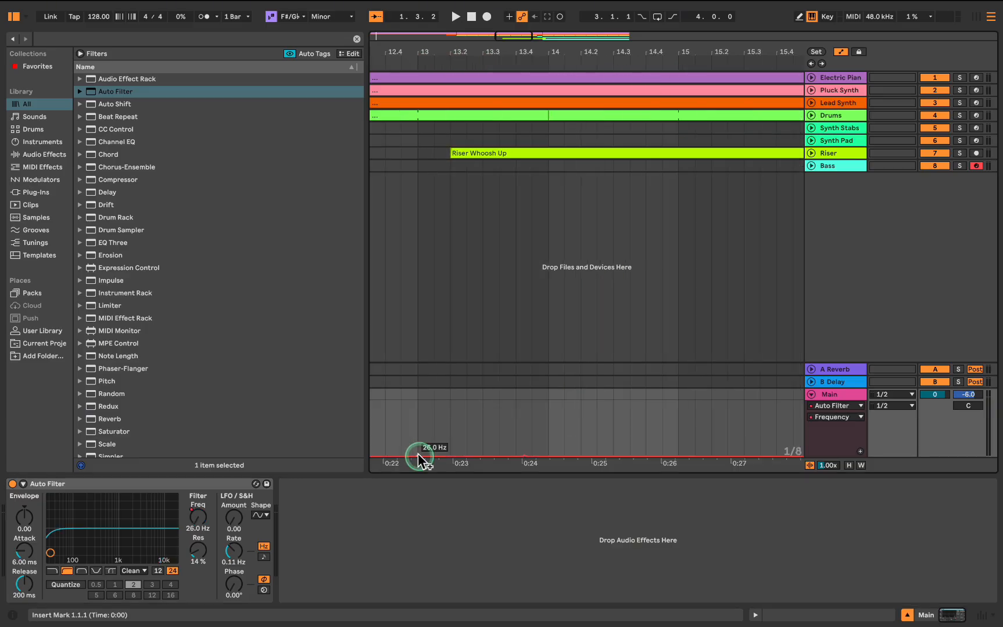
Step: Automate the Main track's Auto Filter frequency to rise from about bar 14, drop to 26.0 Hz at 16.3, and play it back
left_click_drag(421, 463, 661, 463)
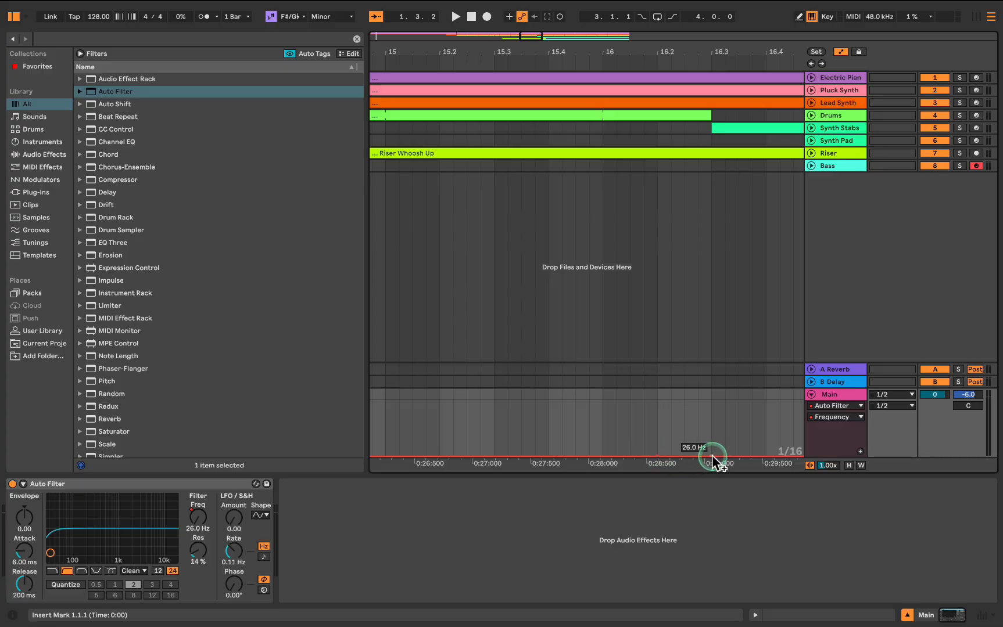
left_click_drag(658, 457, 657, 453)
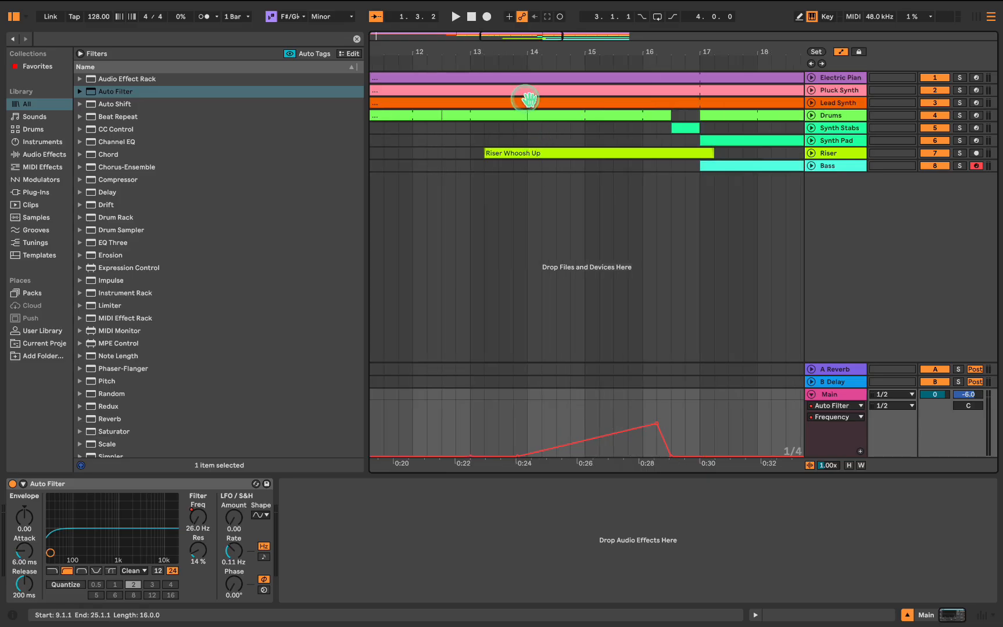
left_click(515, 63)
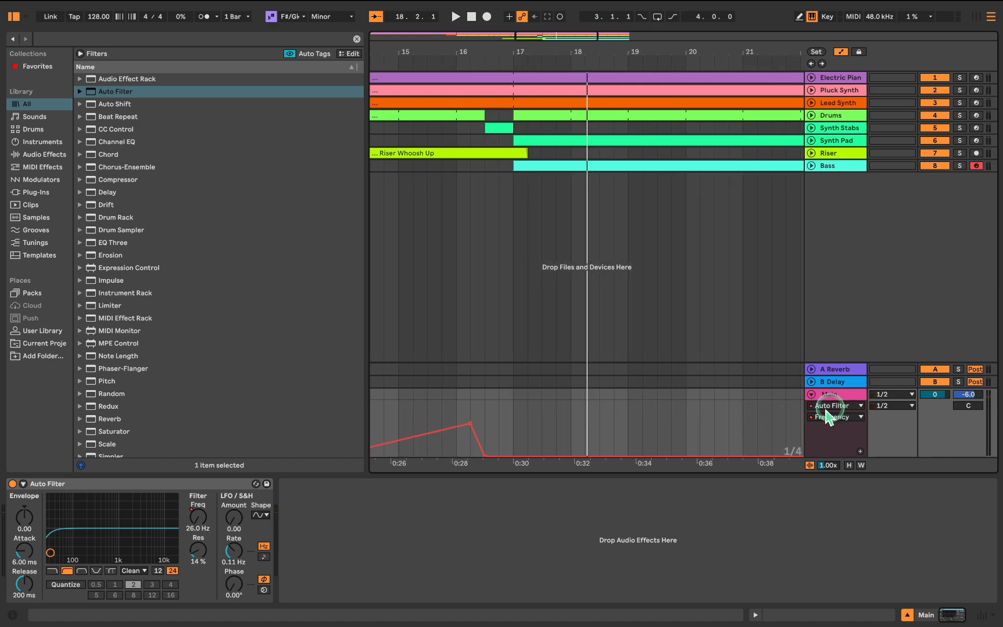
Step: Add a Utility after Auto Filter on the Main track and show the Utility's automation lane
left_click(349, 39)
type("ut")
left_click(116, 91)
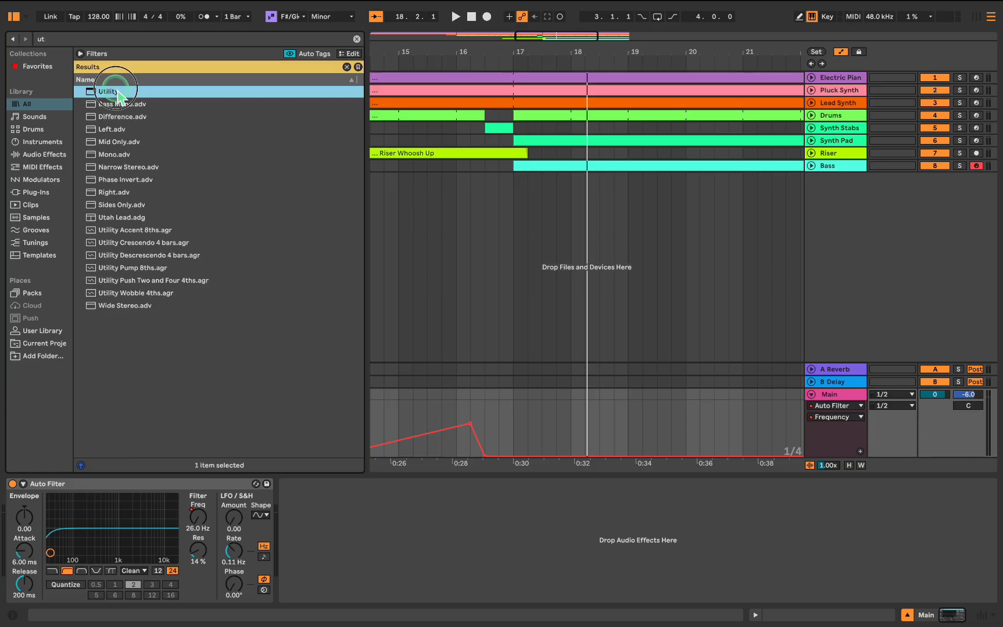
left_click_drag(117, 91, 317, 511)
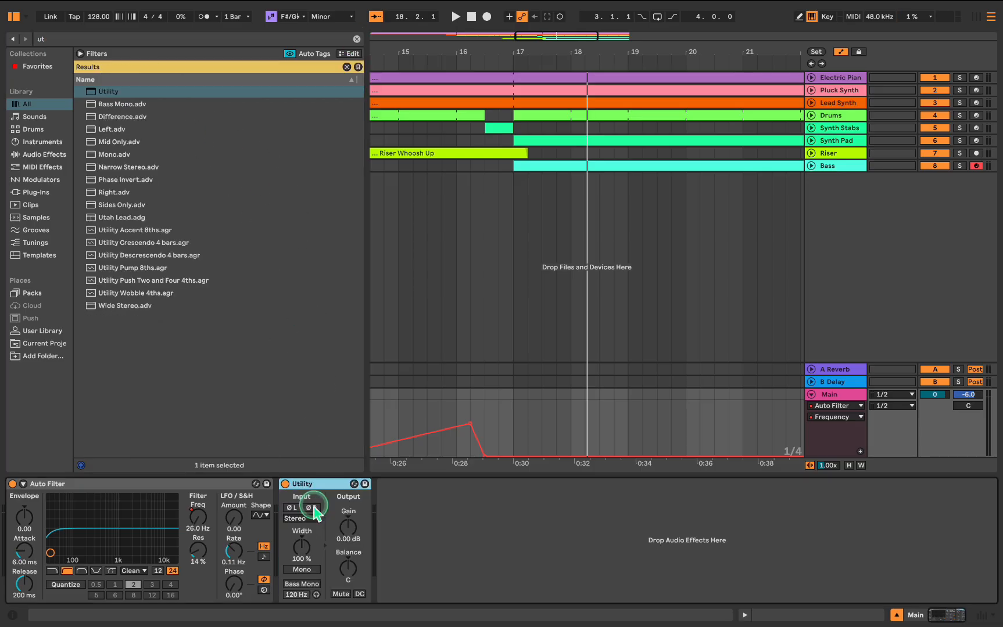
left_click(844, 406)
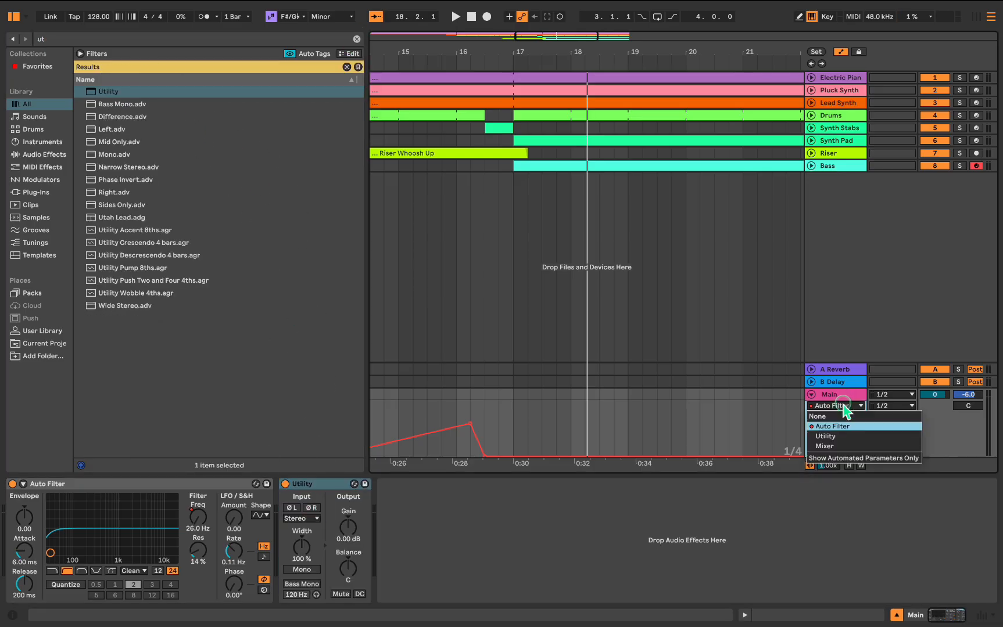
left_click(852, 437)
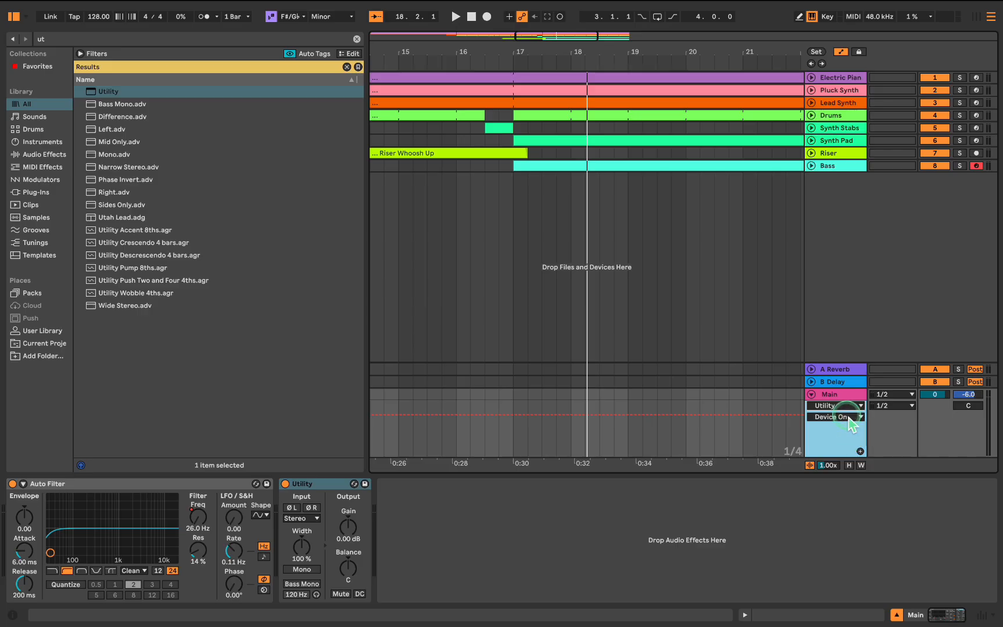
Step: Automate the Main track Utility's Stereo Width from 100% at bar 13 down to about 33% at 16.3 and back to 100% at bar 17
left_click(849, 417)
left_click(860, 468)
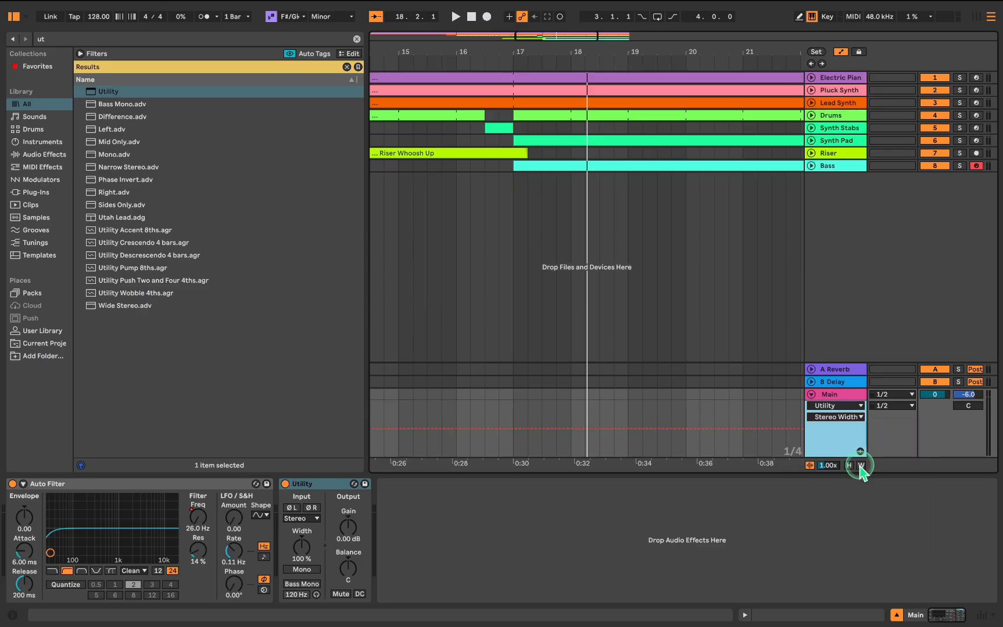
left_click(453, 430)
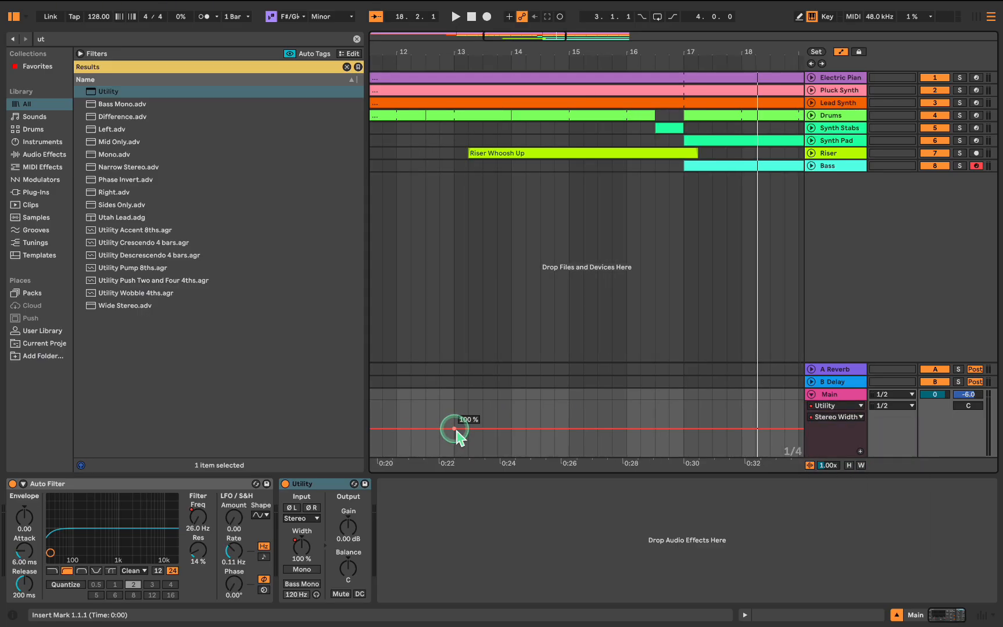
left_click(684, 429)
left_click_drag(655, 429, 656, 441)
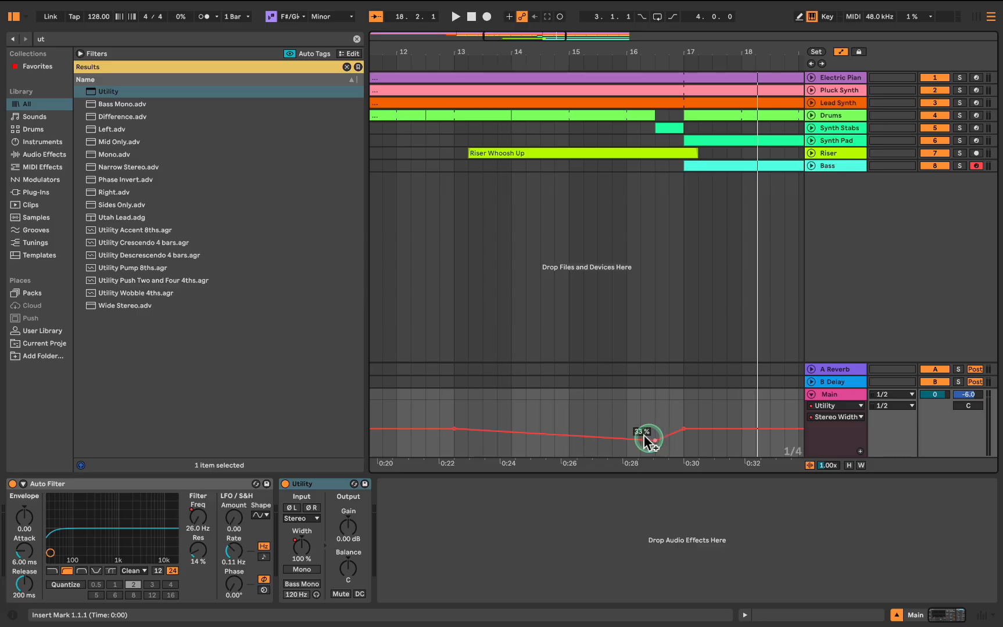
Step: Play back the stereo width transition from about bar 12, and the whole arrangement from bar 1 to its end
left_click(429, 64)
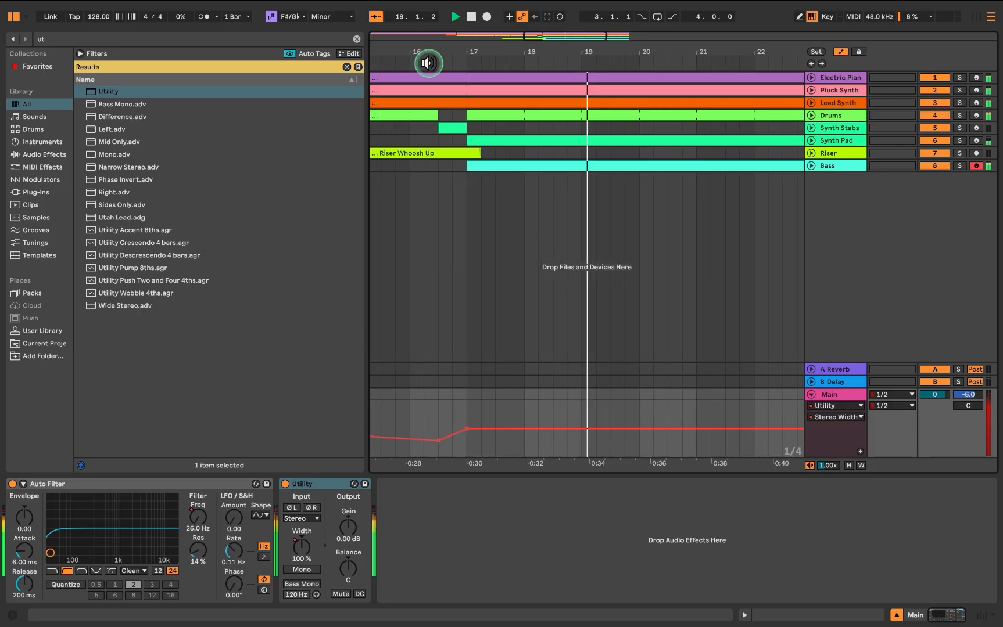
key("space")
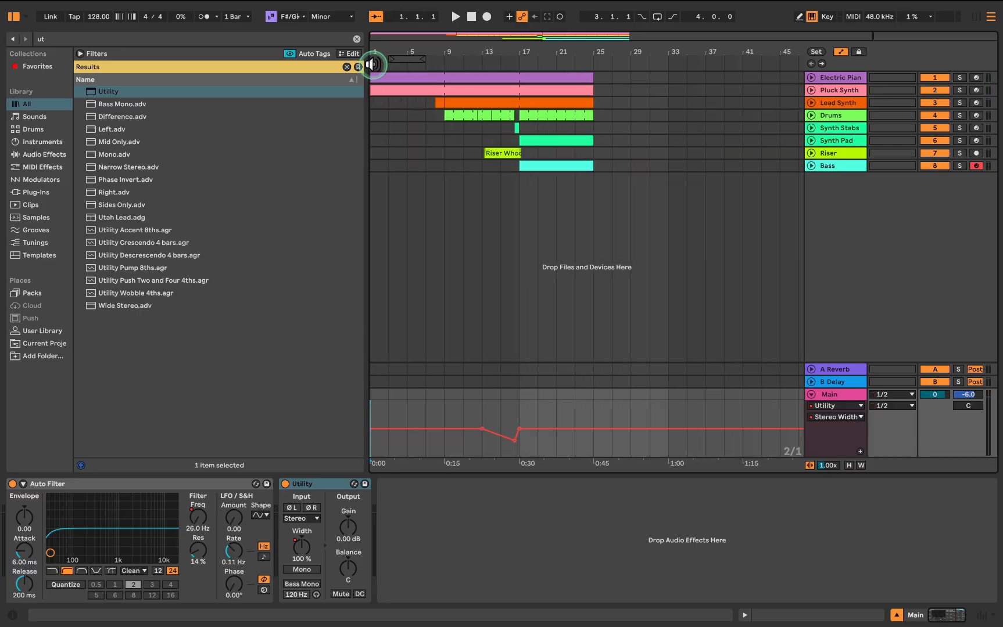
left_click(373, 64)
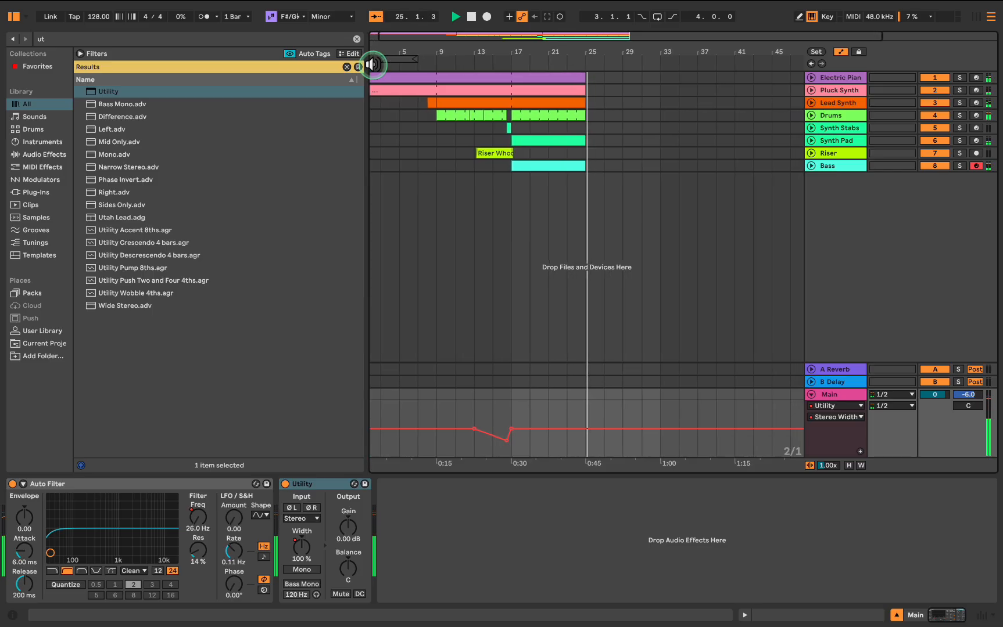
key("space")
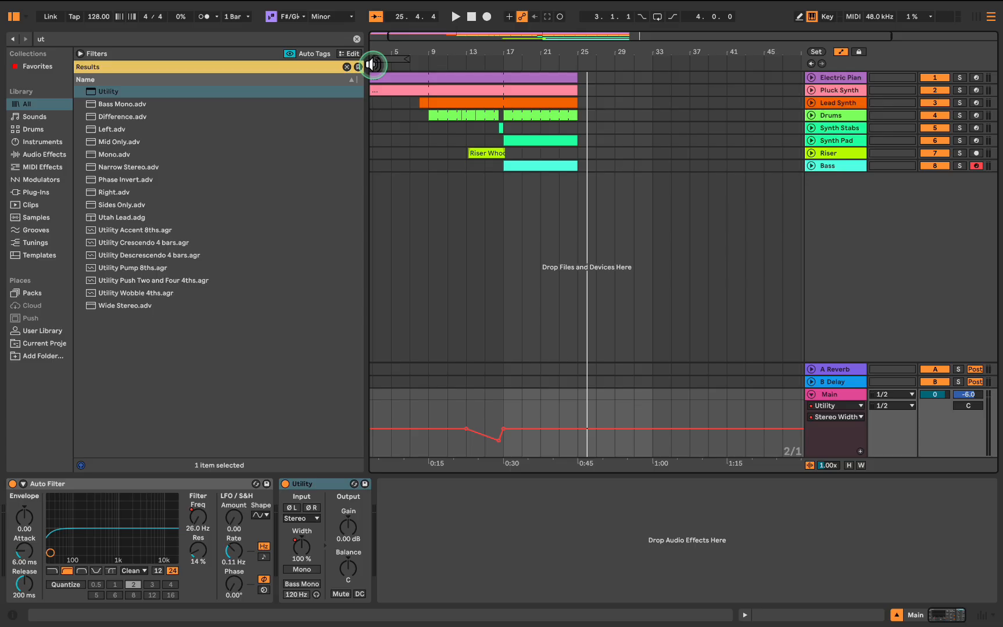